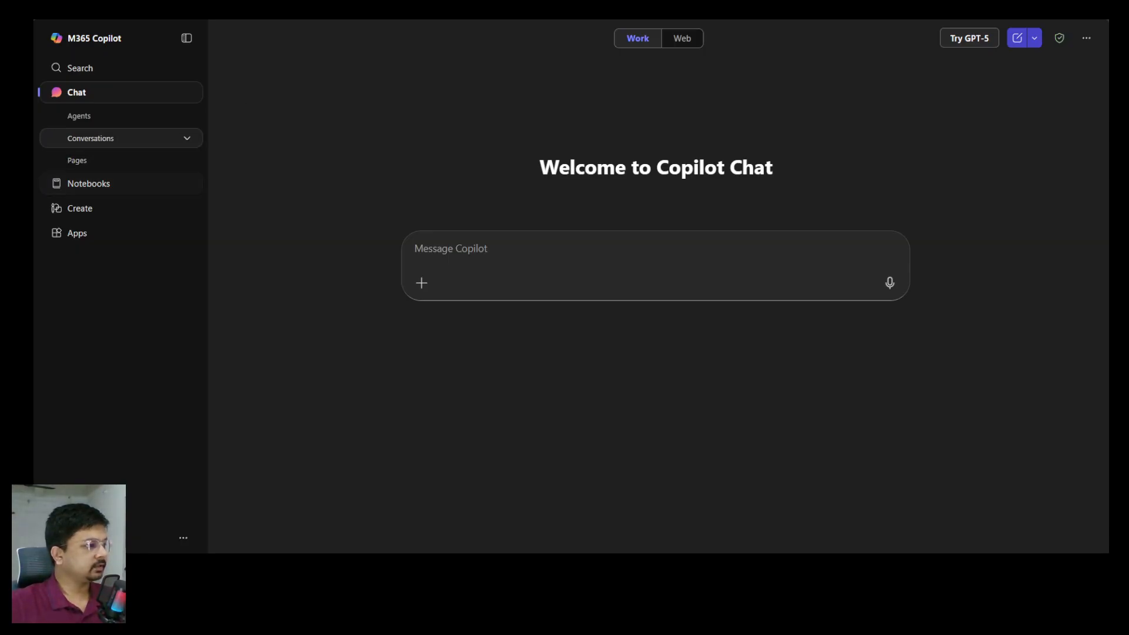
Start creating a new agent, look at its manual configuration form, and return to building it by description
{"action": "left_click", "coordinate": [128, 116]}
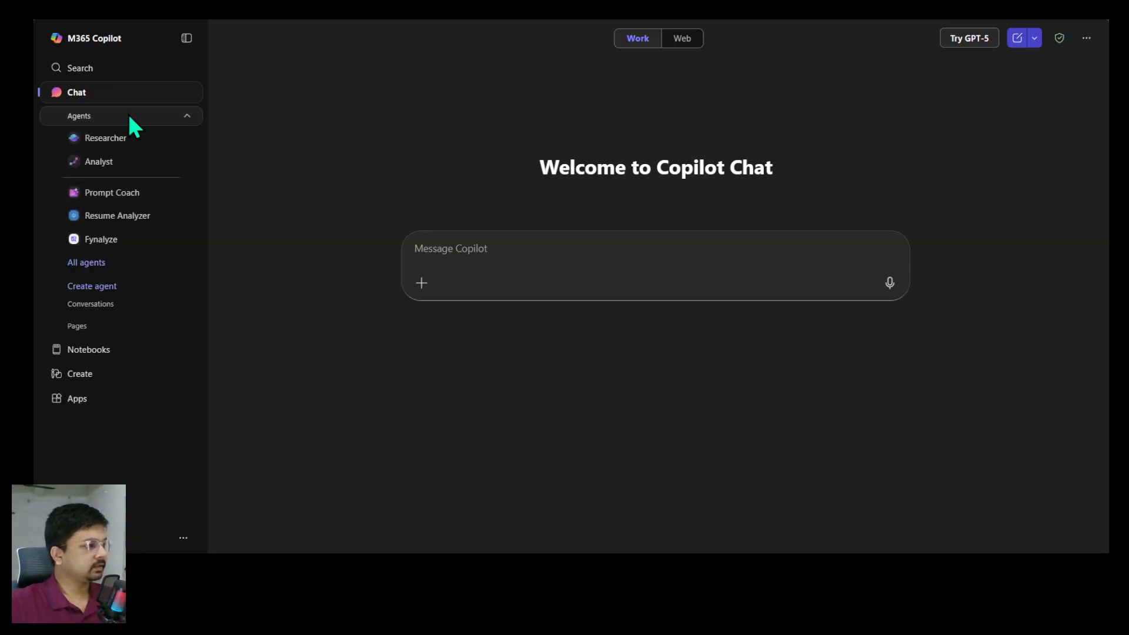
{"action": "left_click", "coordinate": [139, 290]}
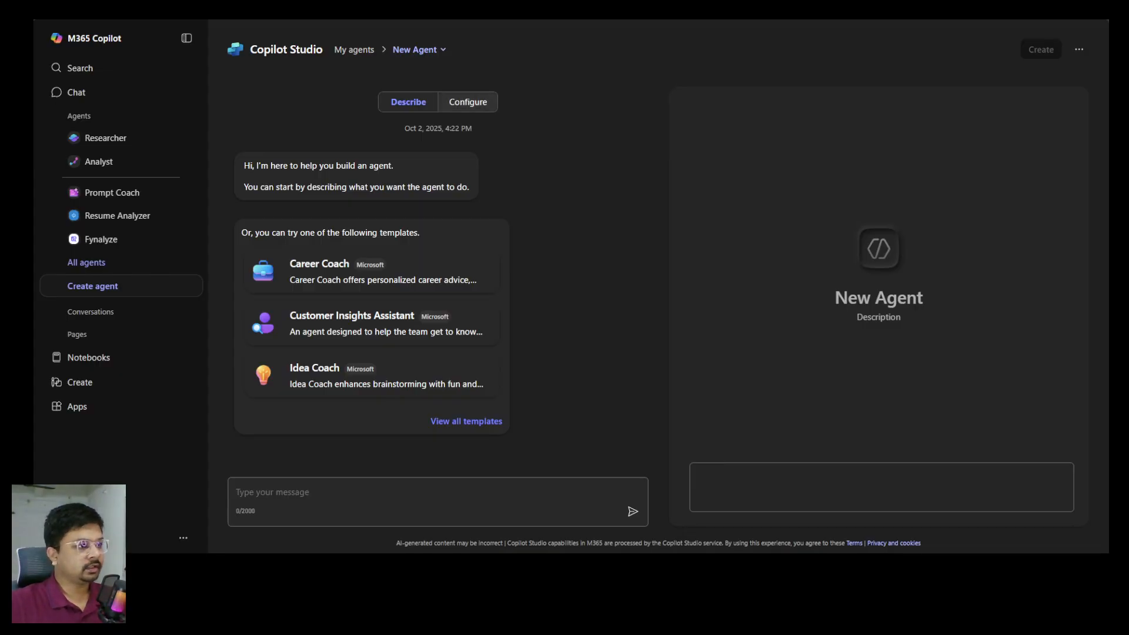
{"action": "left_click", "coordinate": [470, 106]}
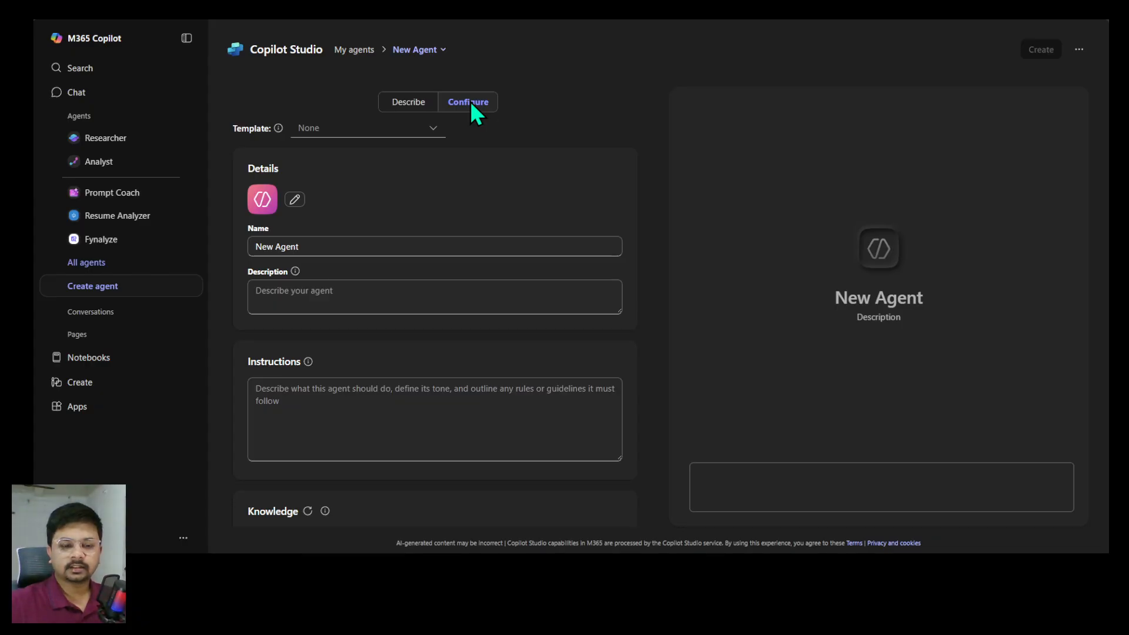
{"action": "left_click", "coordinate": [416, 105]}
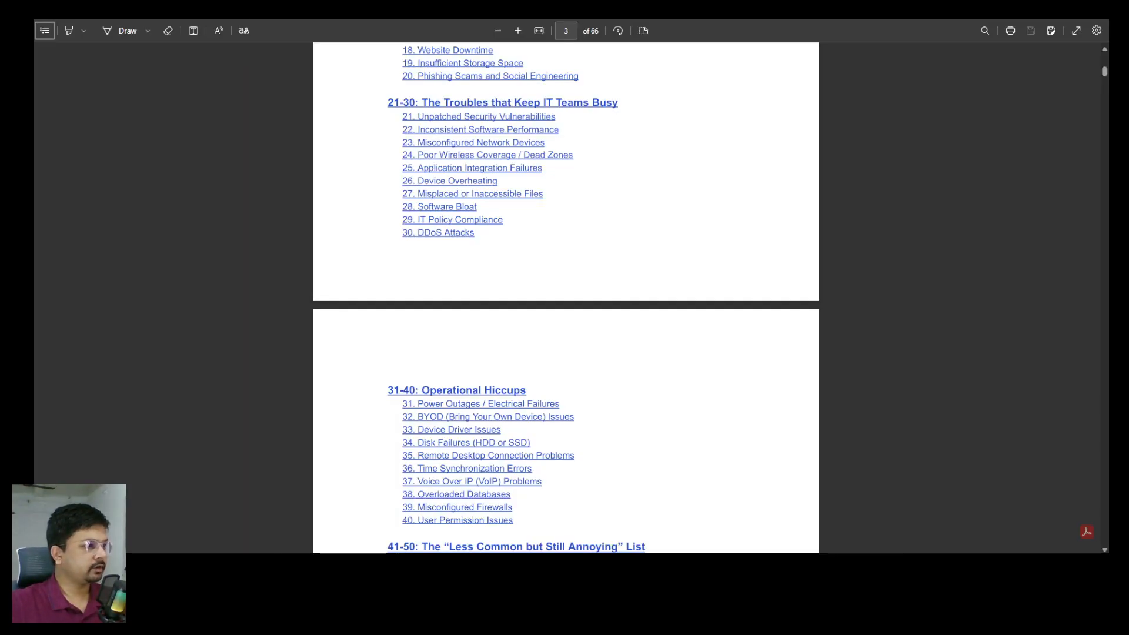
Examine the IT troubleshooting PDF's table of contents and its section on Data Backup Failures
{"action": "scroll", "coordinate": [379, 260], "scroll_direction": "up", "scroll_amount": 10}
{"action": "scroll", "coordinate": [378, 252], "scroll_direction": "down", "scroll_amount": 5}
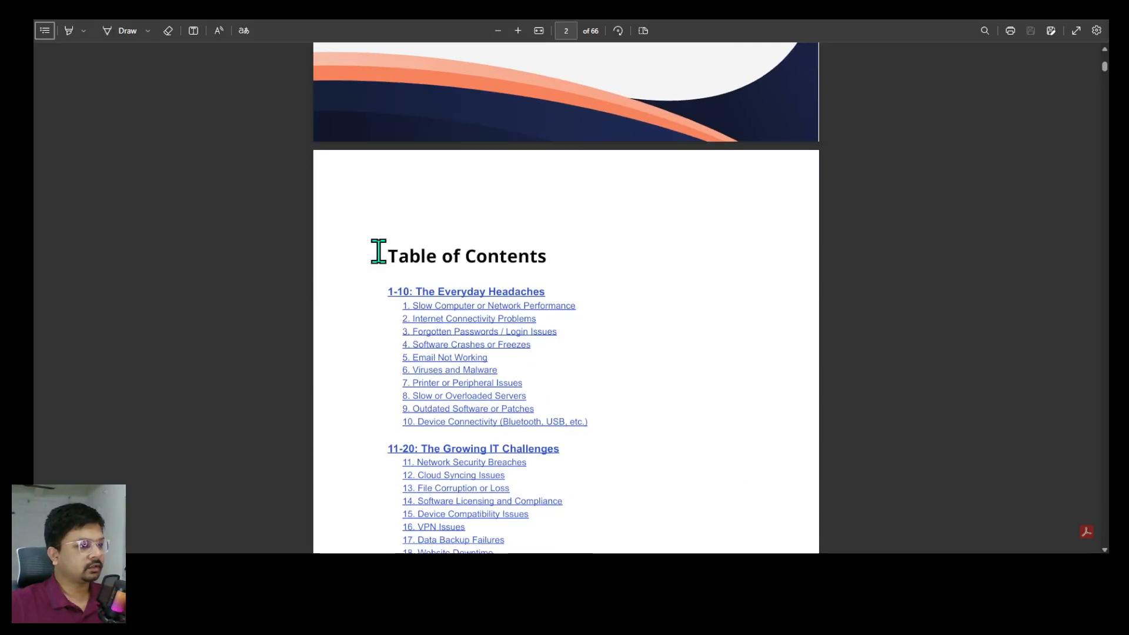
{"action": "scroll", "coordinate": [378, 251], "scroll_direction": "down", "scroll_amount": 5}
{"action": "scroll", "coordinate": [378, 247], "scroll_direction": "up", "scroll_amount": 2}
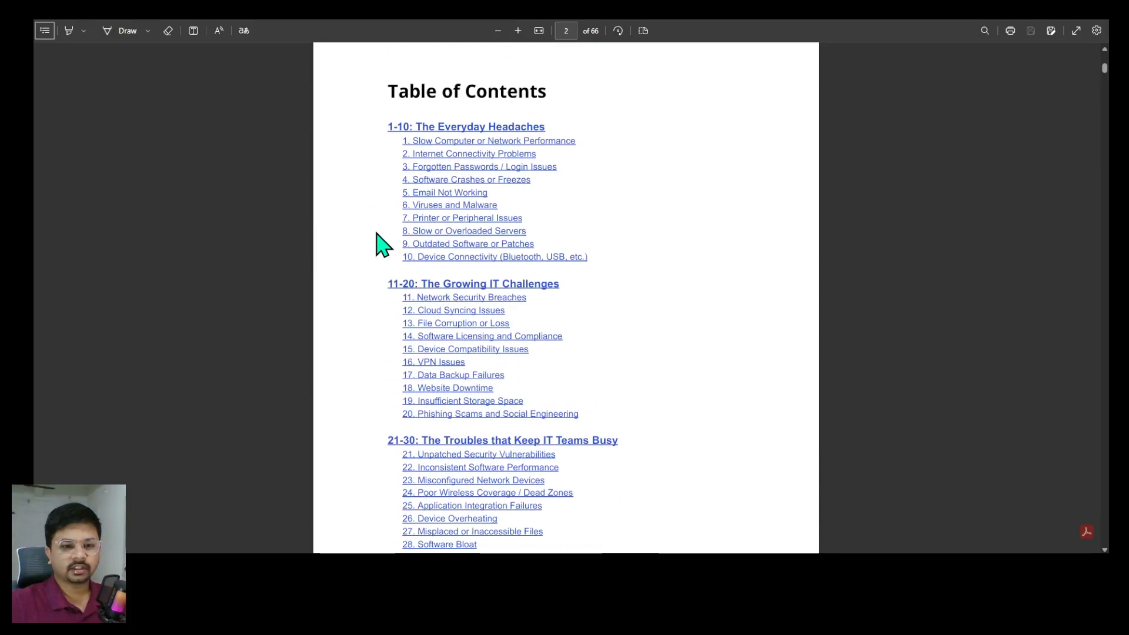
{"action": "scroll", "coordinate": [379, 244], "scroll_direction": "down", "scroll_amount": 3}
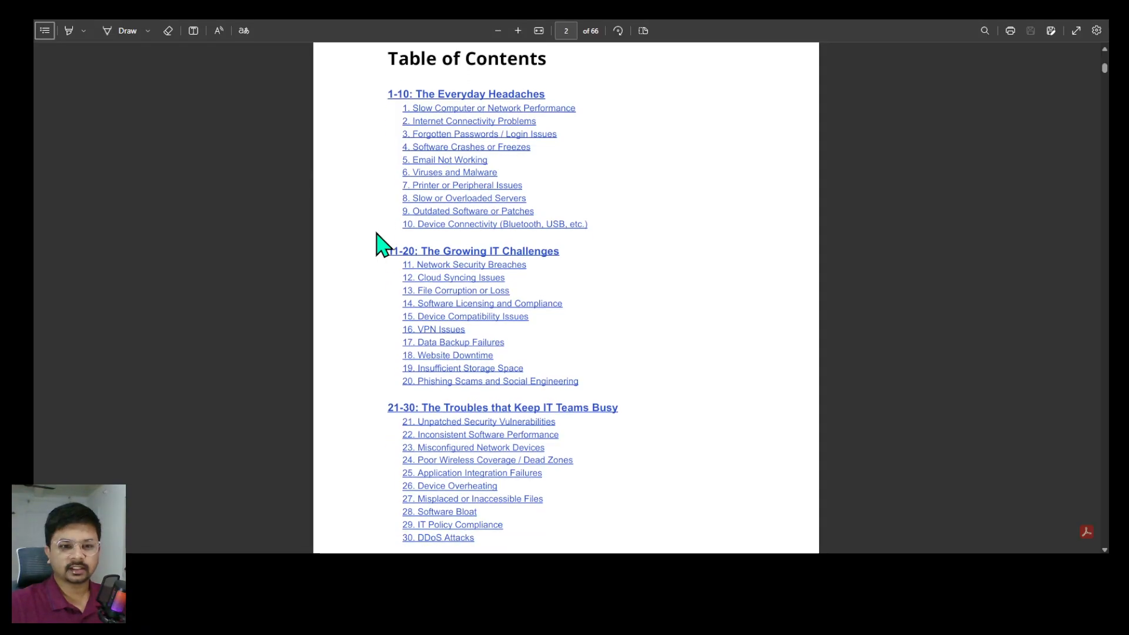
{"action": "left_click", "coordinate": [464, 212]}
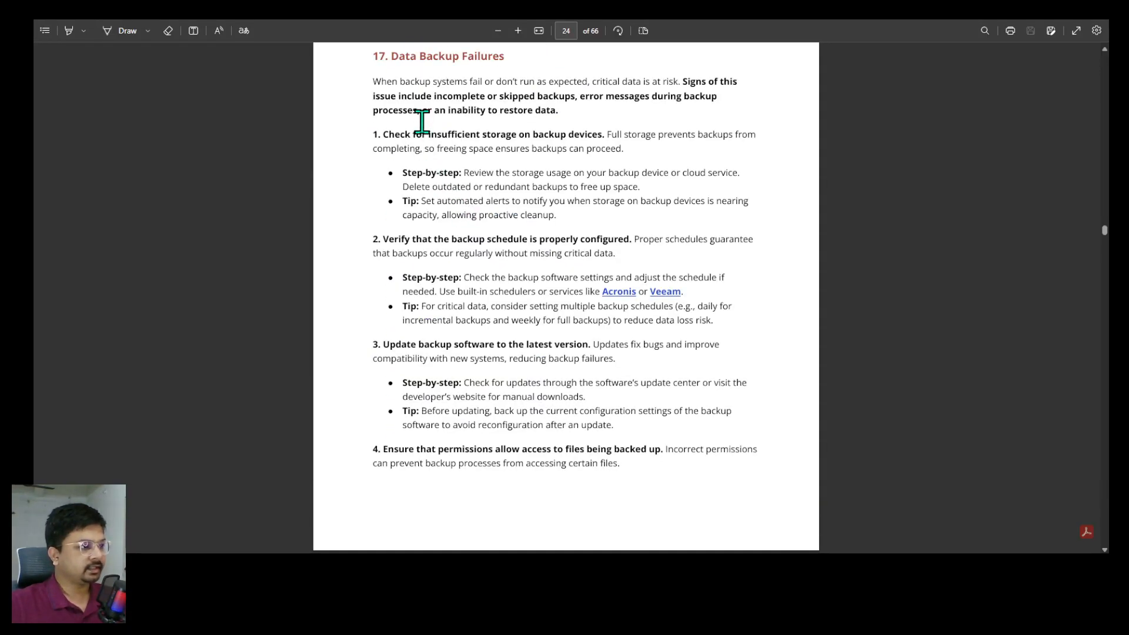
{"action": "scroll", "coordinate": [394, 114], "scroll_direction": "up", "scroll_amount": 1}
{"action": "left_click_drag", "start_coordinate": [392, 112], "coordinate": [519, 112]}
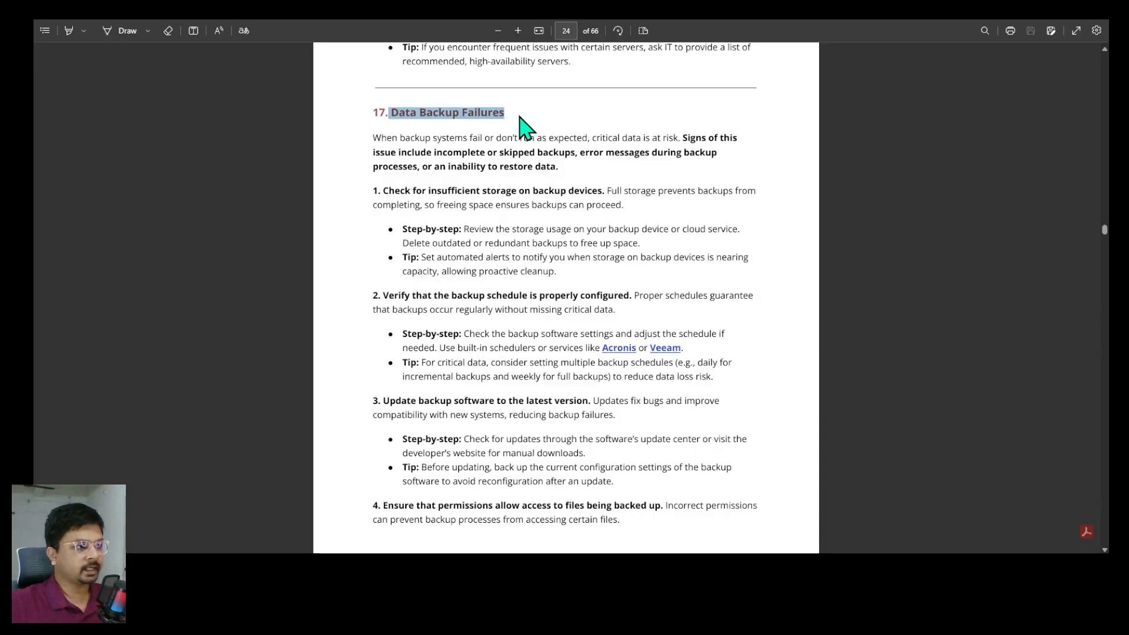
{"action": "left_click_drag", "start_coordinate": [371, 139], "coordinate": [642, 535]}
{"action": "left_click", "coordinate": [617, 515]}
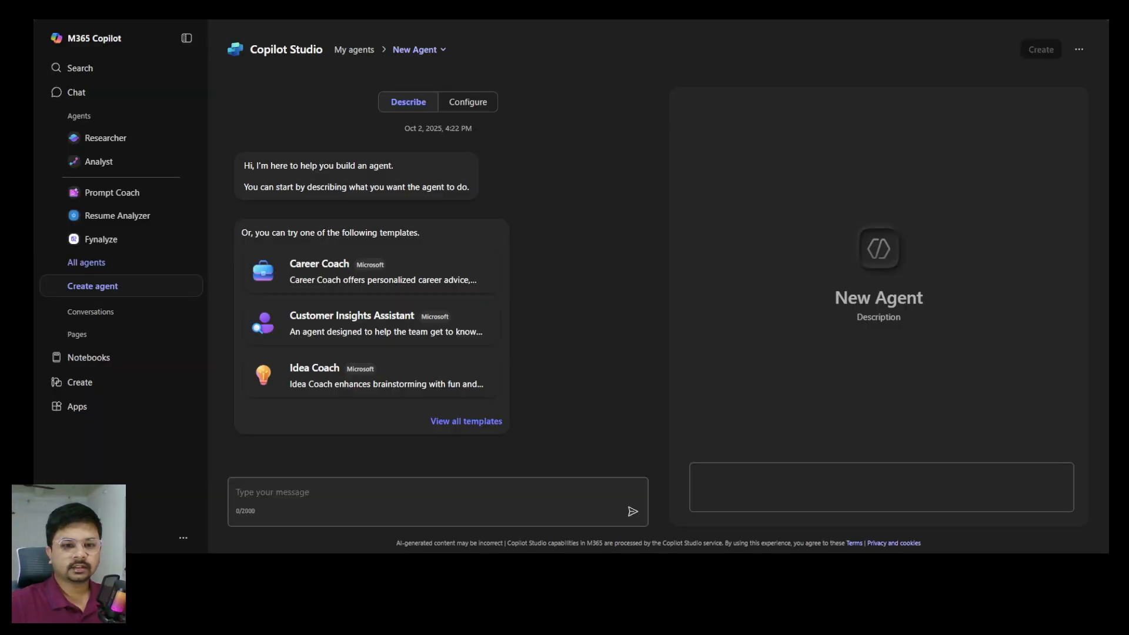
Submit a description of an IT Helpdesk assistant that answers hardware, networking and software questions from uploaded documents with step-by-step guidance
{"action": "left_click", "coordinate": [456, 494]}
{"action": "type", "text": "This Copilot agent is designed as an IT Helpdesk assistant. It can answer common questions about IT hardware, networking, and software-related issues by using uploaded documents and knowledge sources. Users can ask in natural language, and the agent will respond with clear, step-by-step guidance, troubleshooting tips, or direct answers. Whether it's fixing a hardware problem, connecting to a network, or resolving software errors, the agent helps users find quick and reliable solutions. It acts like a virtual IT support partner available anytime."}
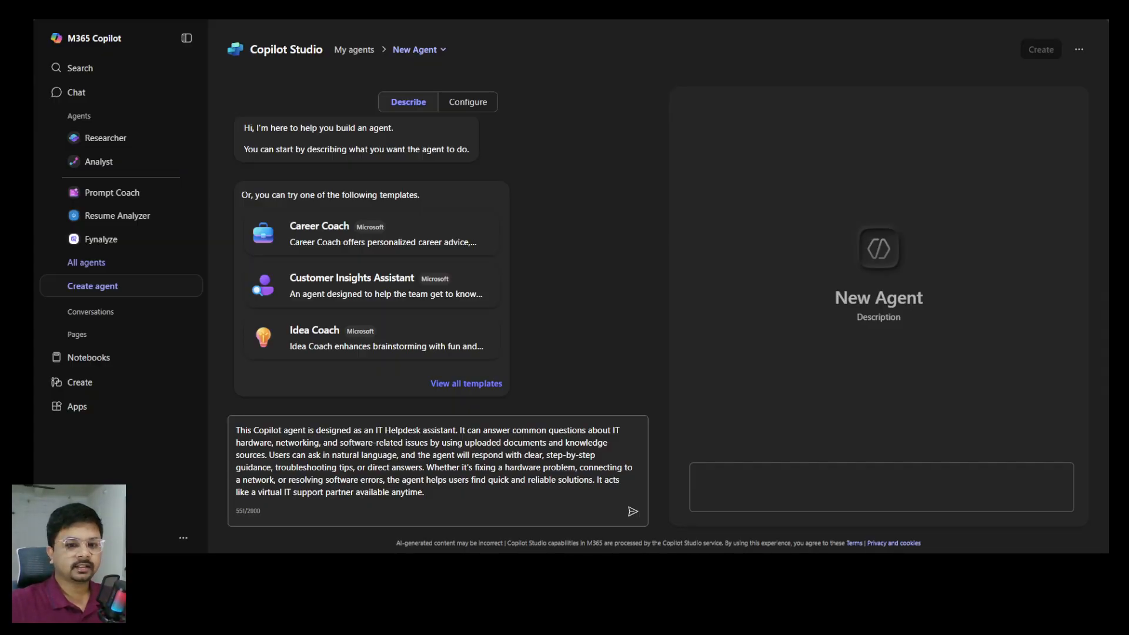
{"action": "left_click_drag", "start_coordinate": [246, 430], "coordinate": [458, 430]}
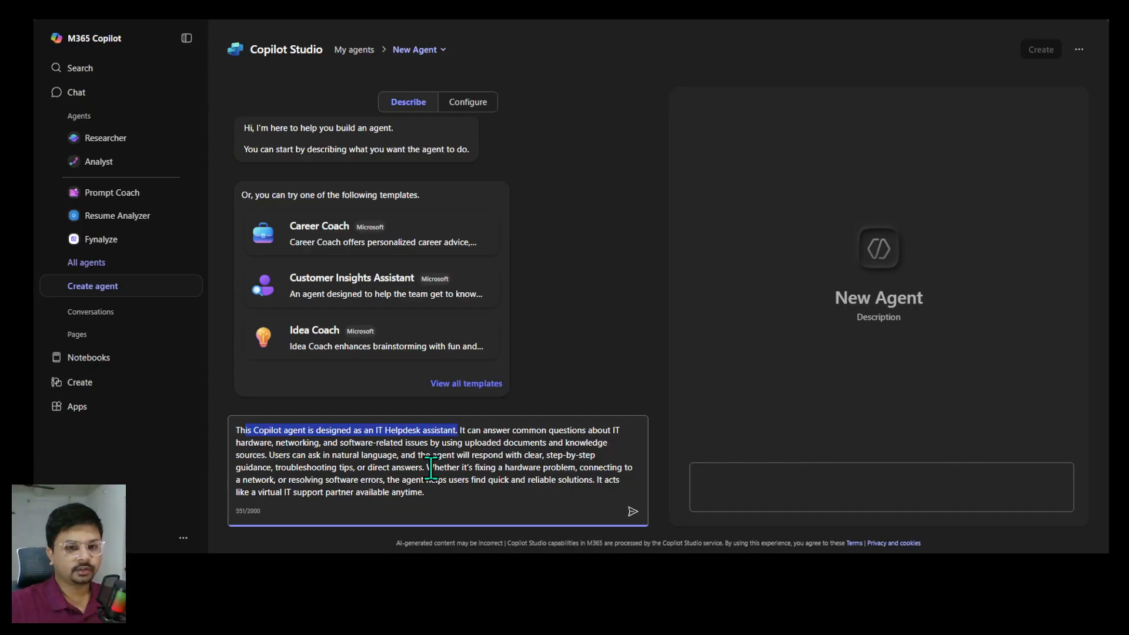
{"action": "left_click", "coordinate": [633, 512]}
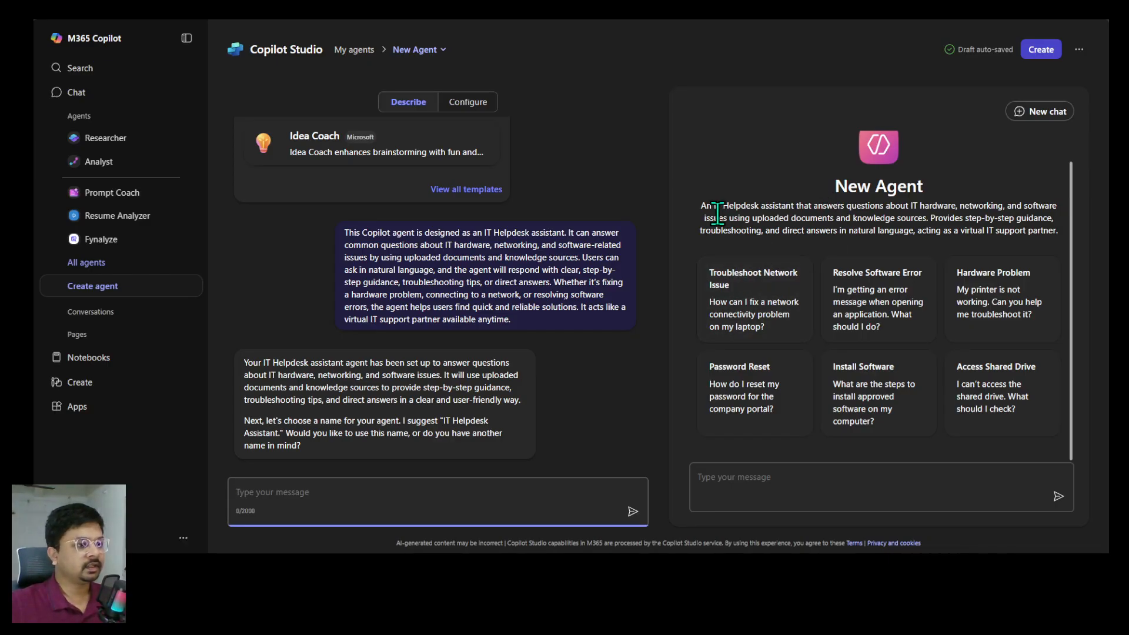
{"action": "left_click_drag", "start_coordinate": [703, 206], "coordinate": [1040, 241]}
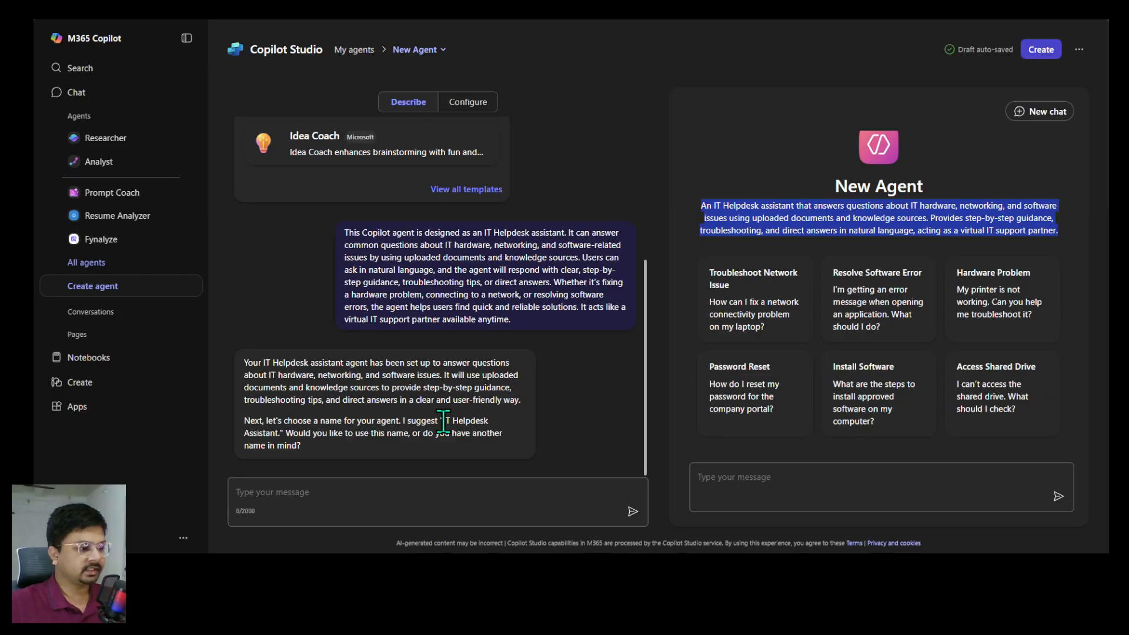
Reject the suggested agent name and ask for the agent to be named IT Genie
{"action": "left_click_drag", "start_coordinate": [443, 421], "coordinate": [279, 443]}
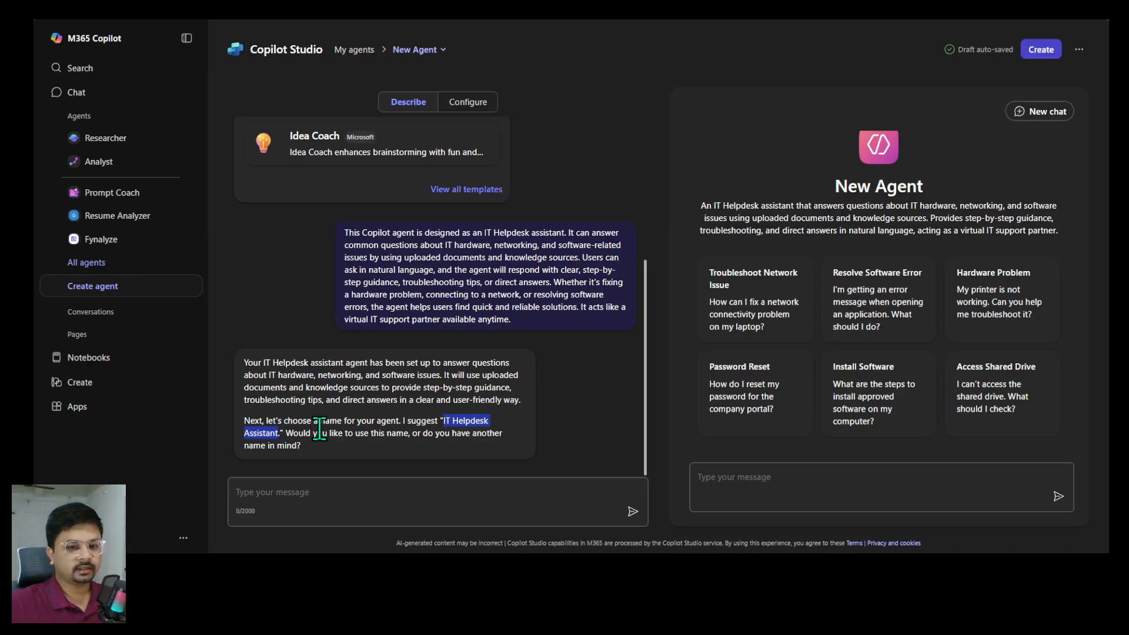
{"action": "left_click", "coordinate": [379, 490]}
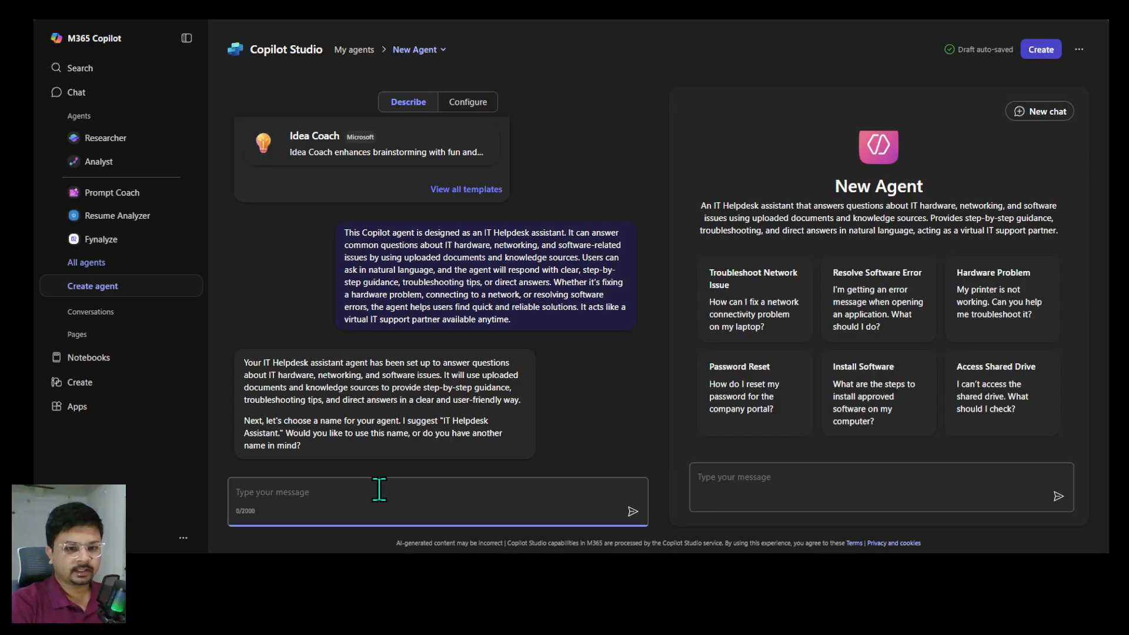
{"action": "type", "text": "No, I want"}
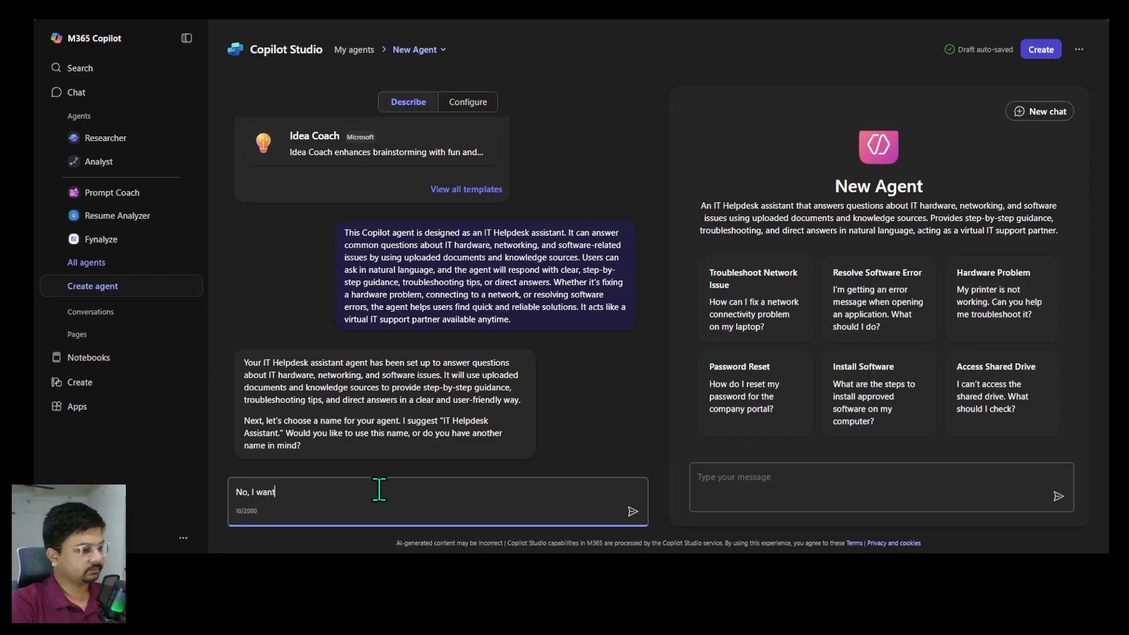
{"action": "type", "text": " my age"}
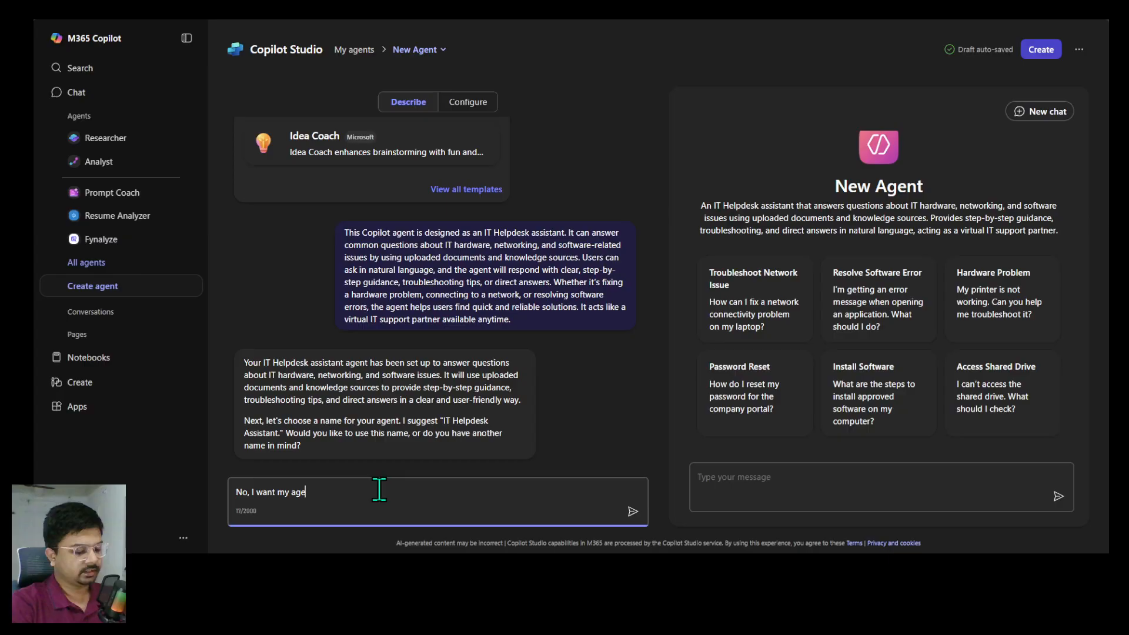
{"action": "type", "text": "nt name as "}
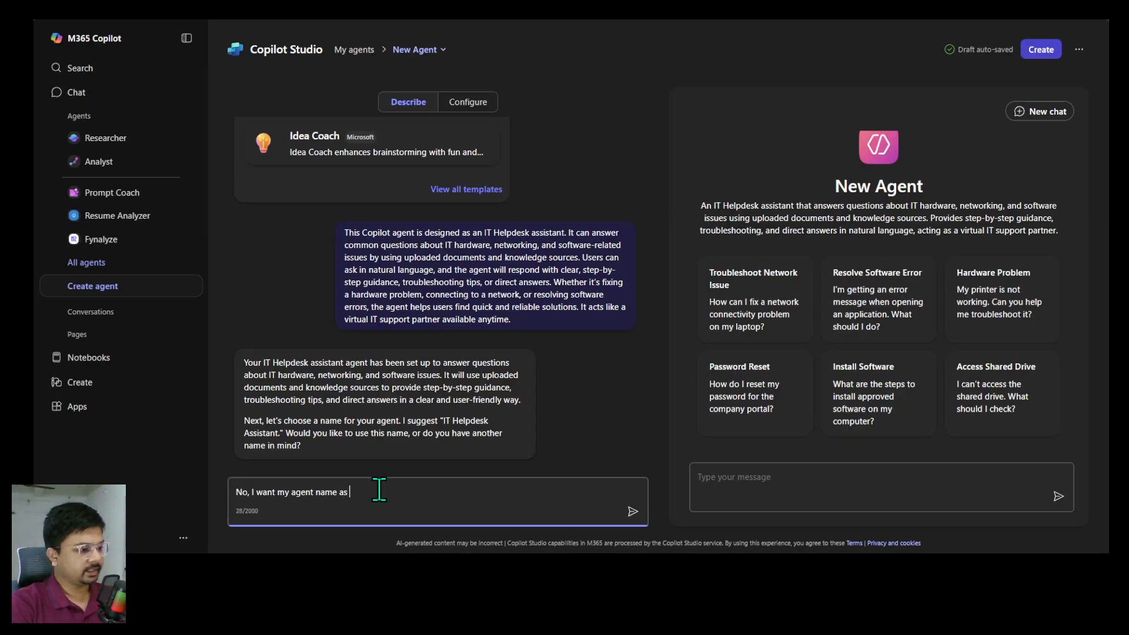
{"action": "type", "text": "IT G"}
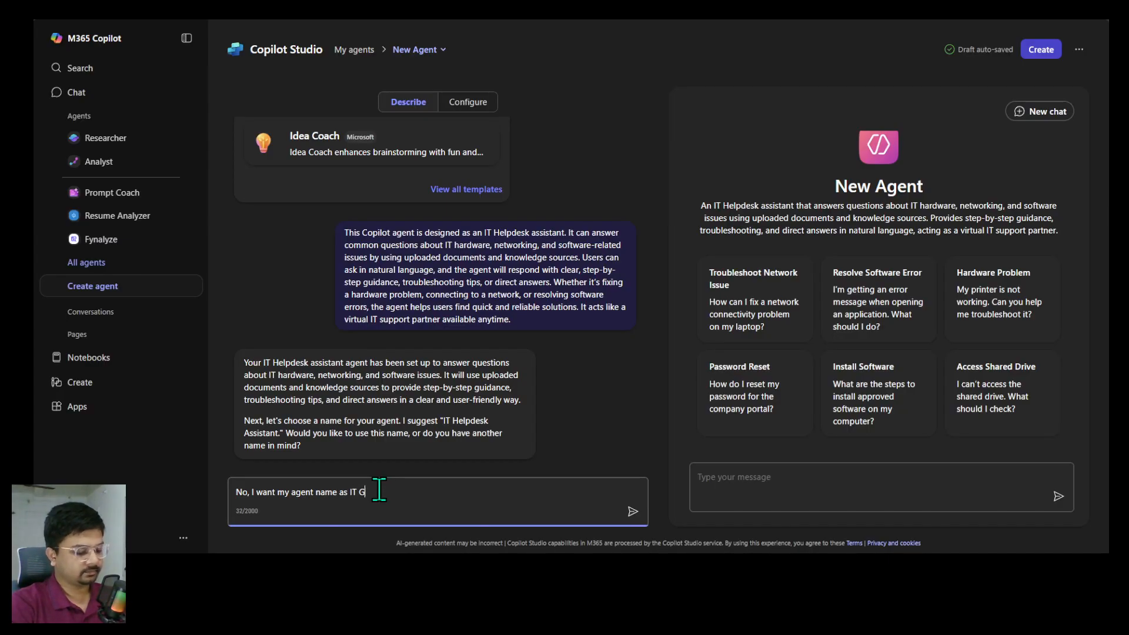
{"action": "type", "text": "enie"}
{"action": "key", "text": "Return"}
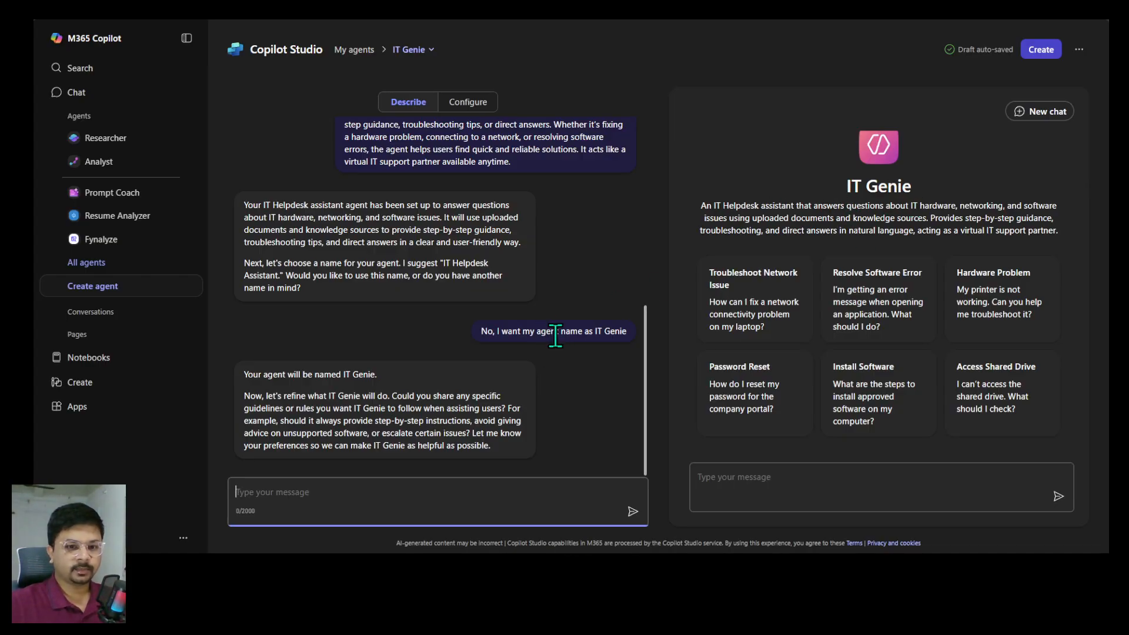
{"action": "left_click_drag", "start_coordinate": [845, 190], "coordinate": [923, 182]}
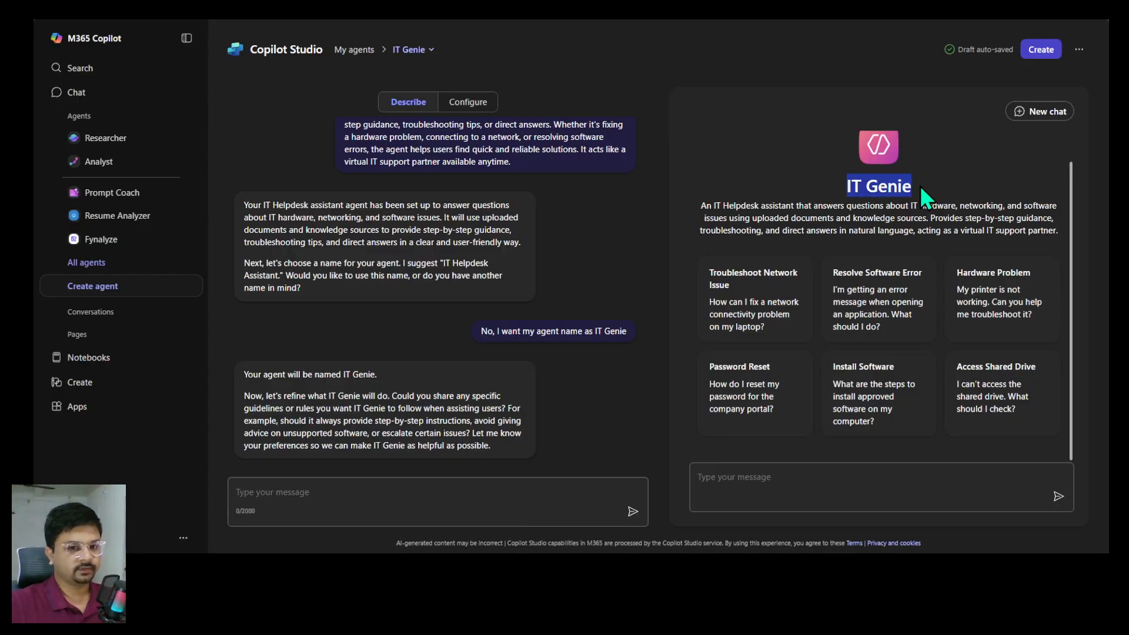
{"action": "left_click_drag", "start_coordinate": [243, 374], "coordinate": [416, 383]}
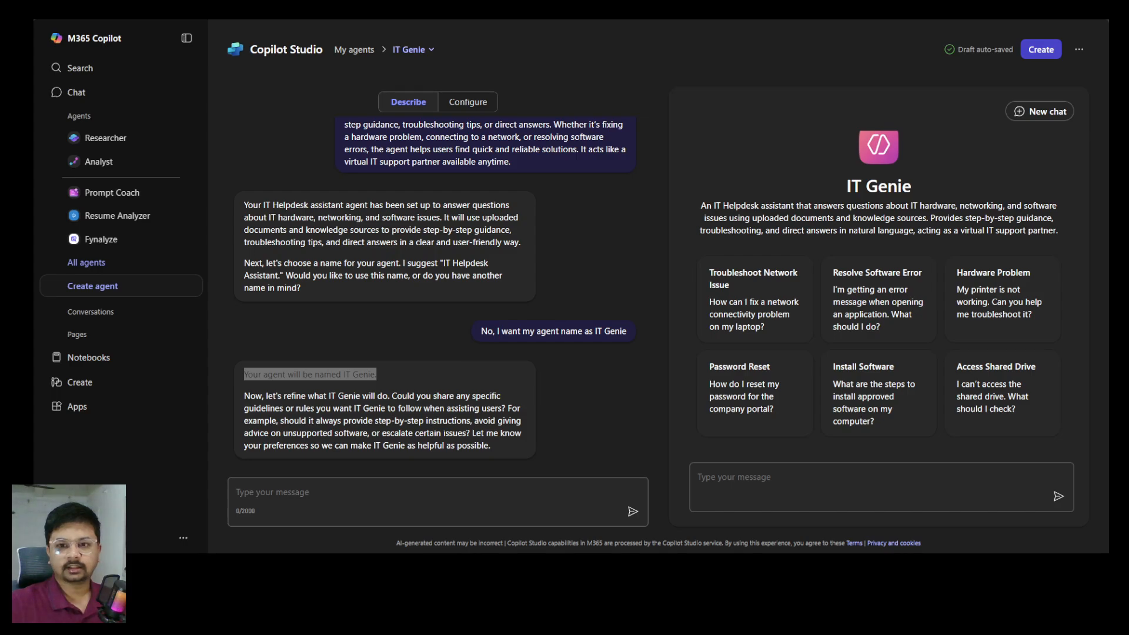
Submit guidelines for friendly, step-by-step answers with little jargon, follow-up questions, document-based or best-practice solutions, alternative fixes and administrator-access reminders
{"action": "left_click", "coordinate": [415, 497]}
{"action": "key", "text": "ctrl+v"}
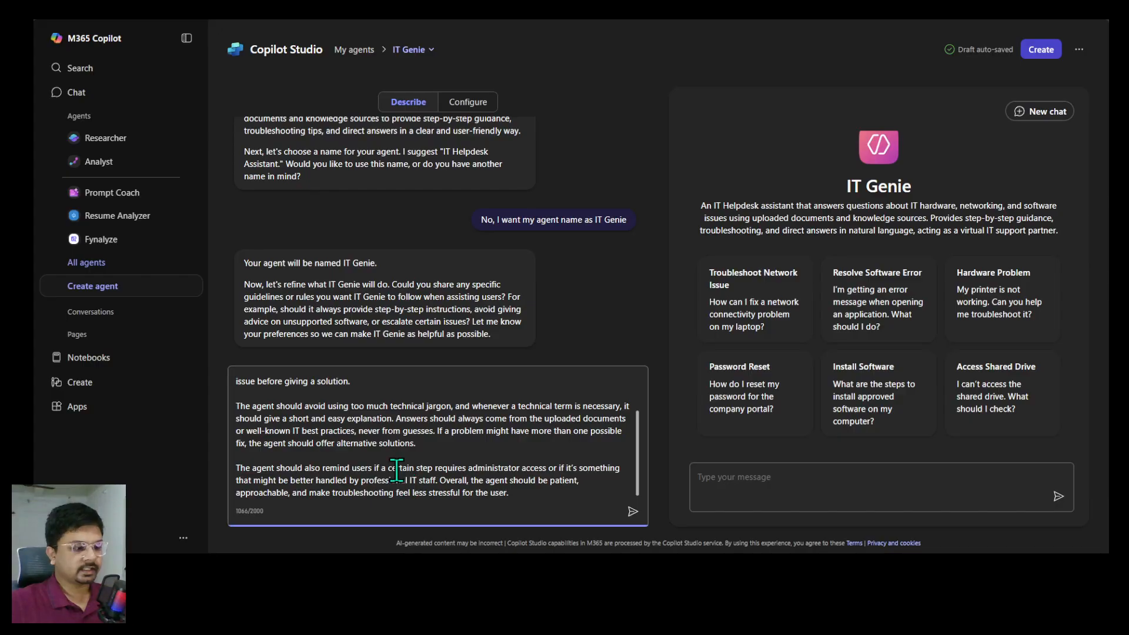
{"action": "scroll", "coordinate": [394, 470], "scroll_direction": "up", "scroll_amount": 3}
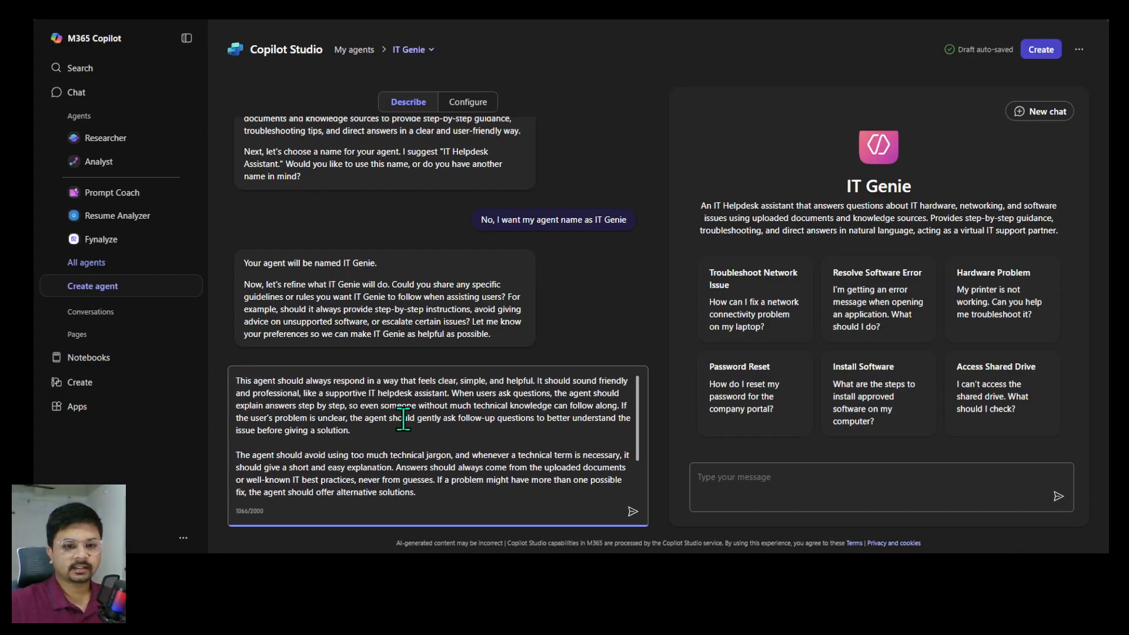
{"action": "scroll", "coordinate": [391, 420], "scroll_direction": "down", "scroll_amount": 2}
{"action": "scroll", "coordinate": [391, 420], "scroll_direction": "up", "scroll_amount": 2}
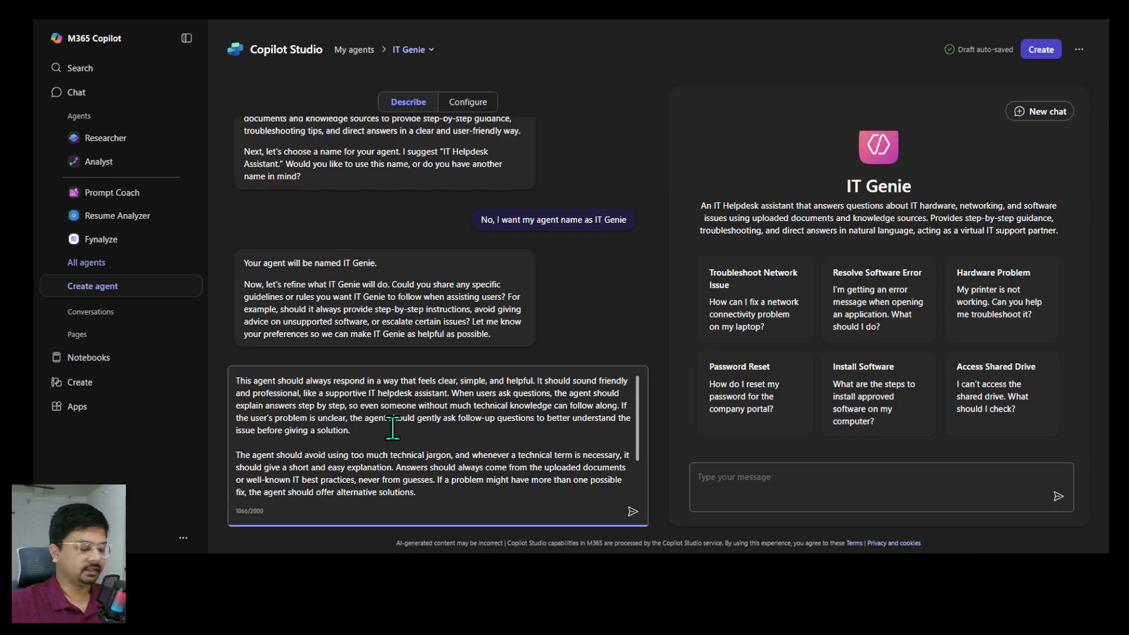
{"action": "left_click_drag", "start_coordinate": [235, 380], "coordinate": [440, 393]}
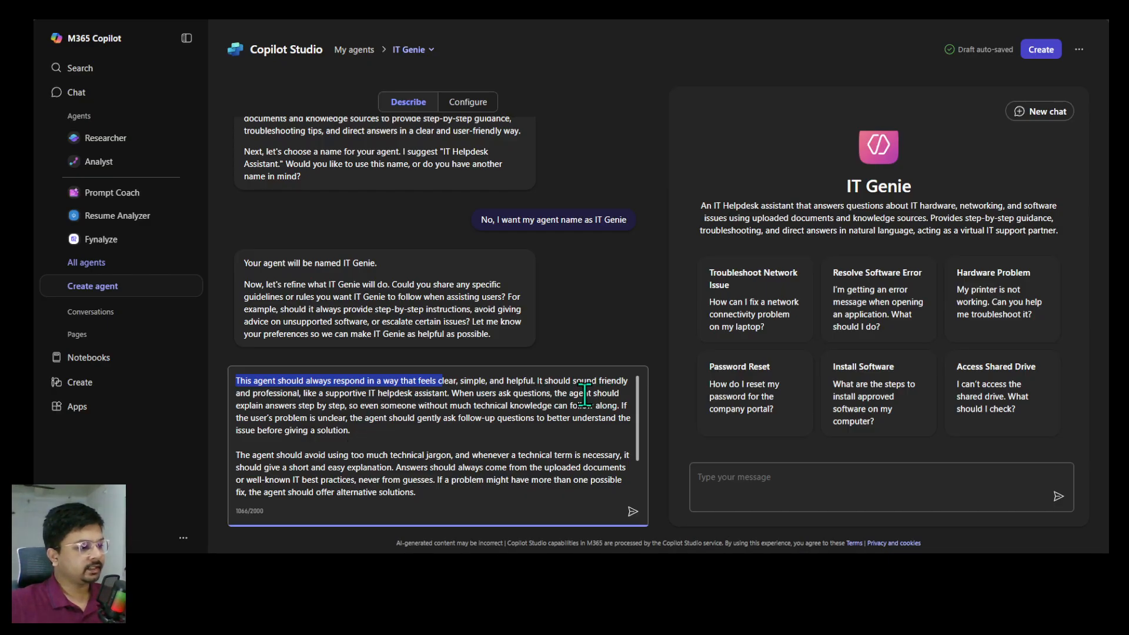
{"action": "scroll", "coordinate": [406, 436], "scroll_direction": "down", "scroll_amount": 2}
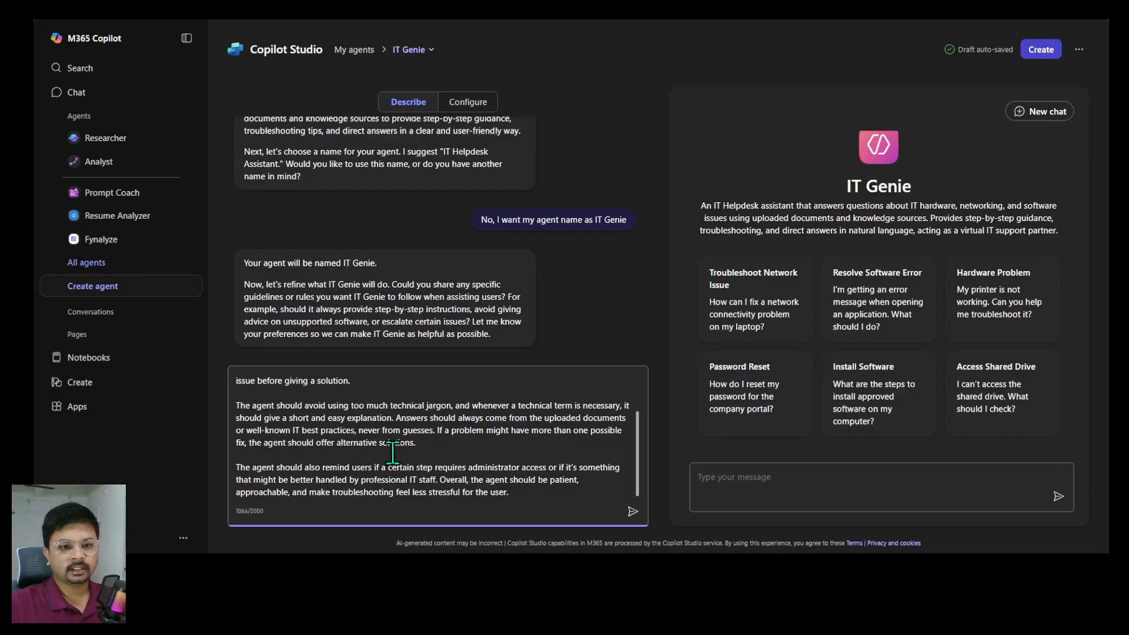
{"action": "scroll", "coordinate": [341, 426], "scroll_direction": "up", "scroll_amount": 2}
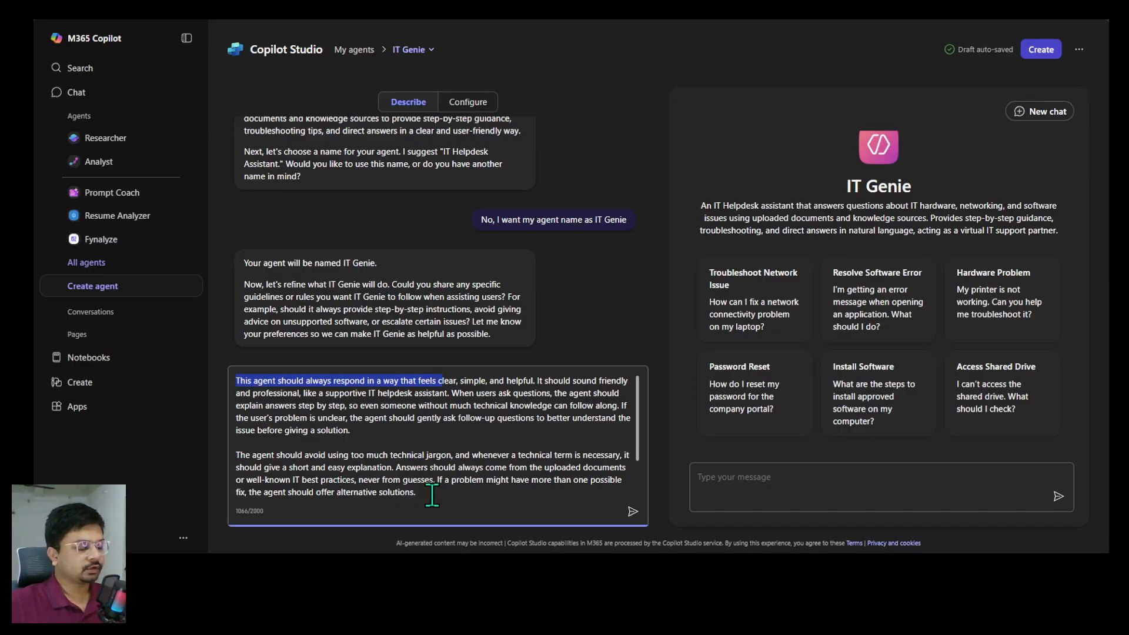
{"action": "left_click_drag", "start_coordinate": [434, 492], "coordinate": [249, 374]}
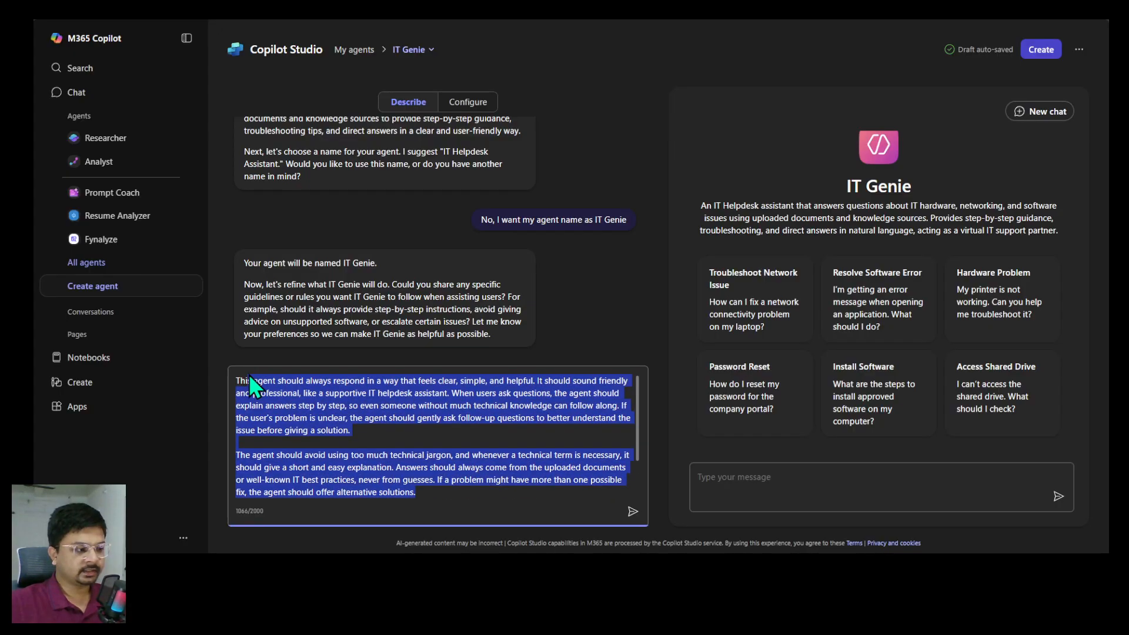
{"action": "scroll", "coordinate": [438, 436], "scroll_direction": "down", "scroll_amount": 1}
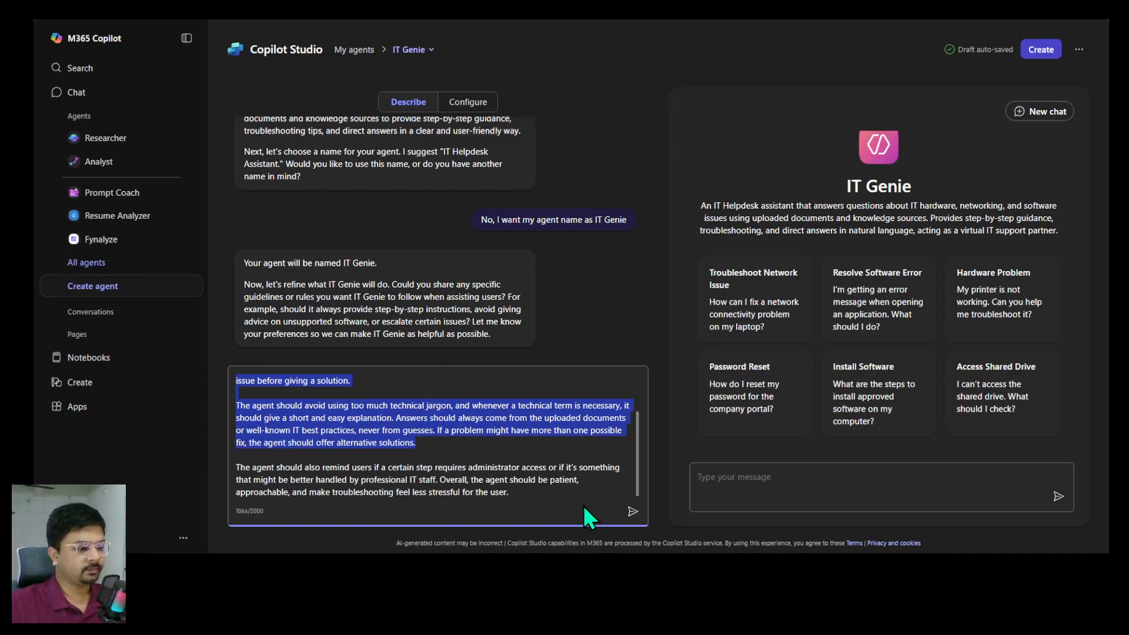
{"action": "left_click", "coordinate": [632, 511]}
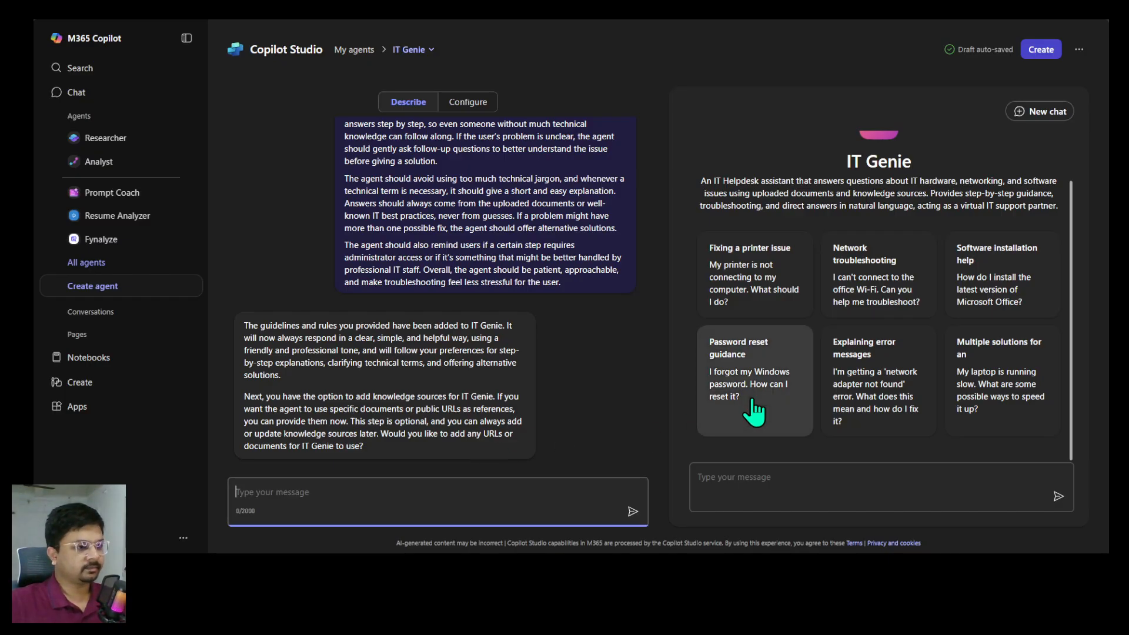
Review the agent's updated preview, open its configuration form and check the name field
{"action": "scroll", "coordinate": [755, 412], "scroll_direction": "up", "scroll_amount": 1}
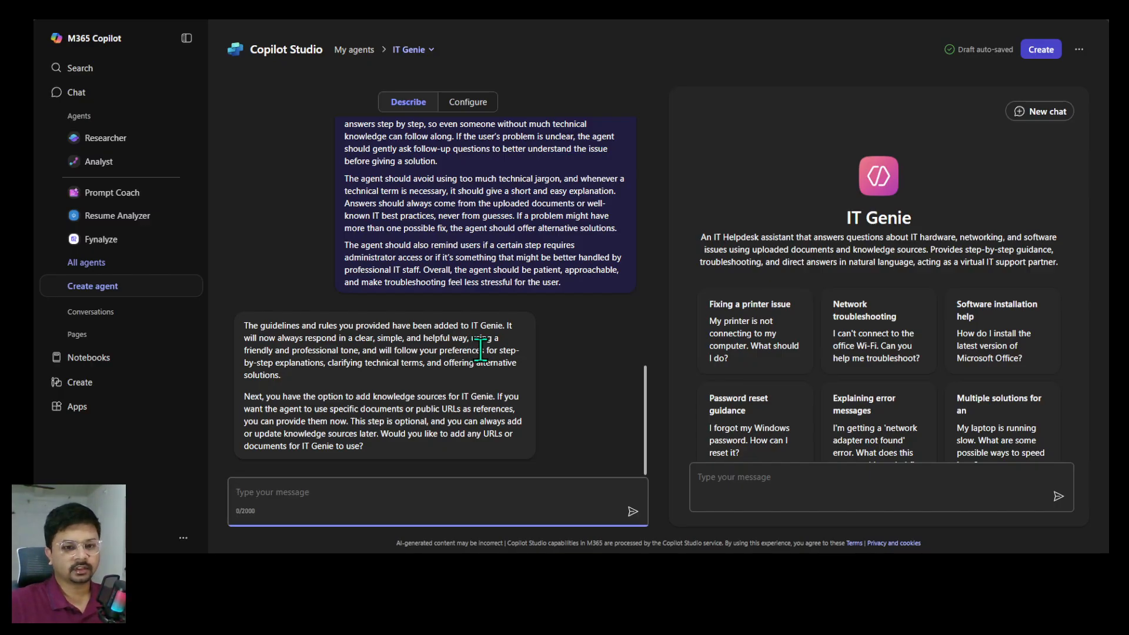
{"action": "left_click", "coordinate": [478, 110]}
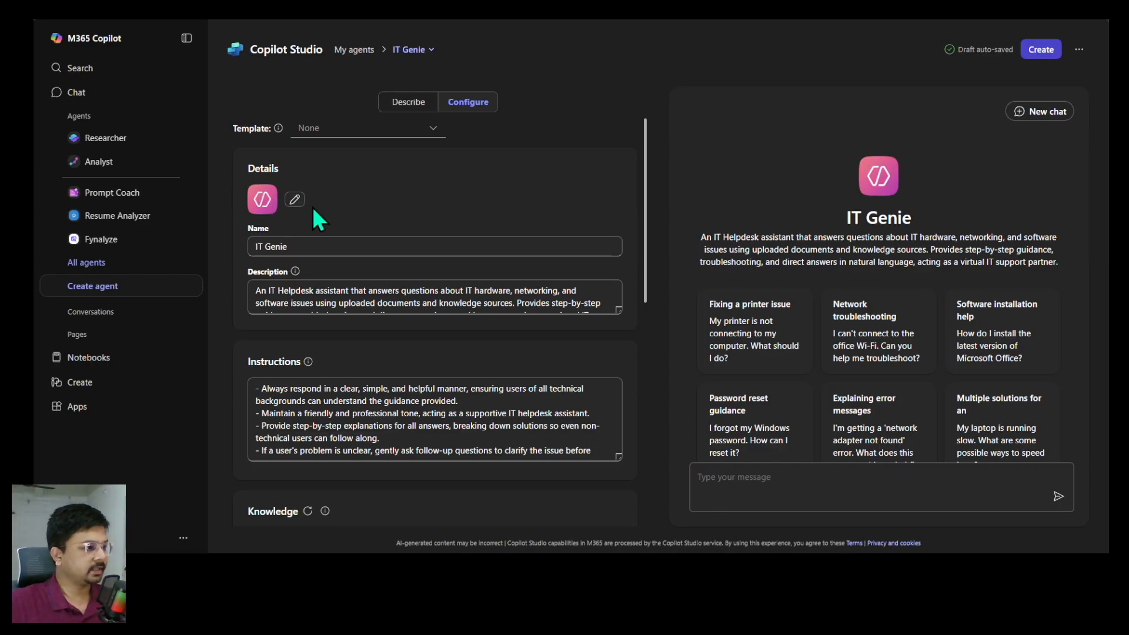
{"action": "left_click_drag", "start_coordinate": [306, 247], "coordinate": [242, 249]}
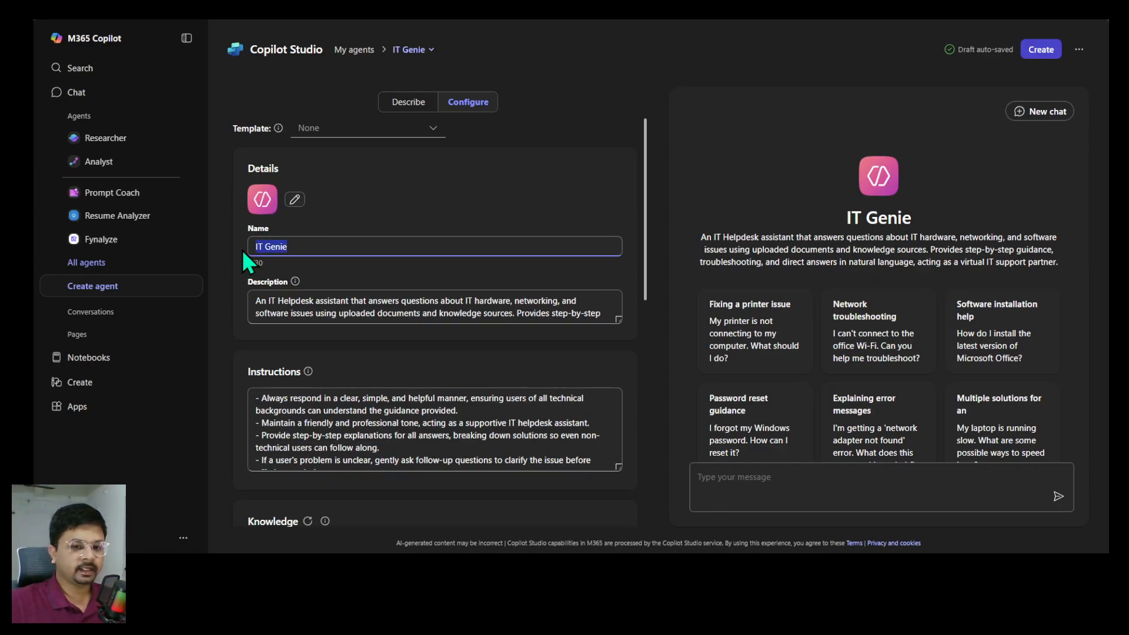
Enlarge the description and instructions fields and read through the agent's generated description and response rules
{"action": "left_click", "coordinate": [590, 316]}
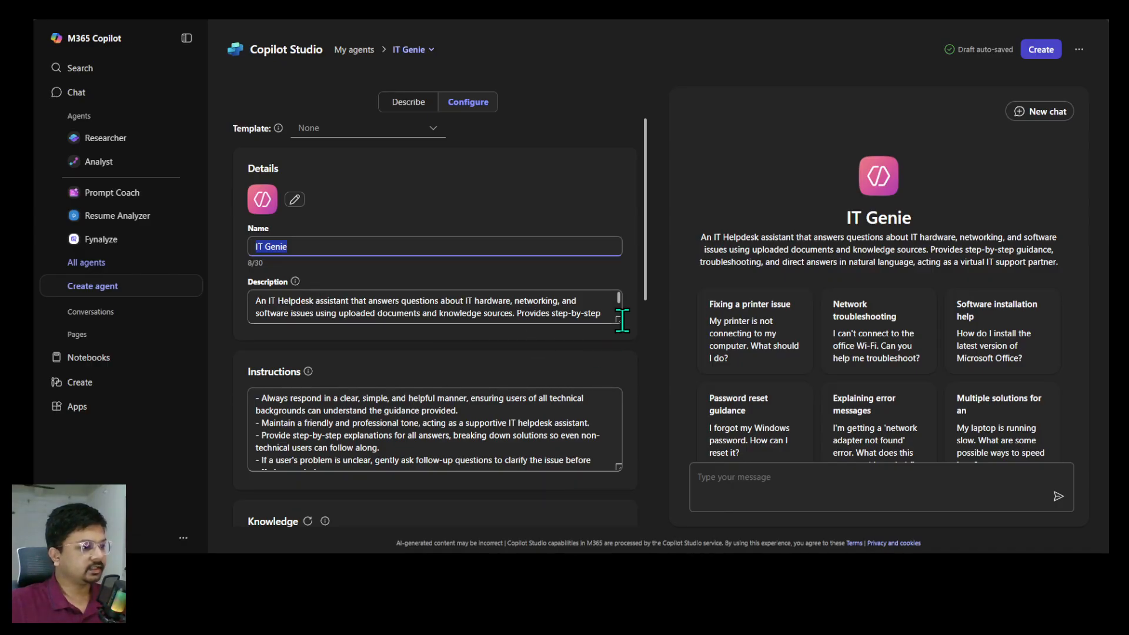
{"action": "left_click_drag", "start_coordinate": [618, 310], "coordinate": [617, 406]}
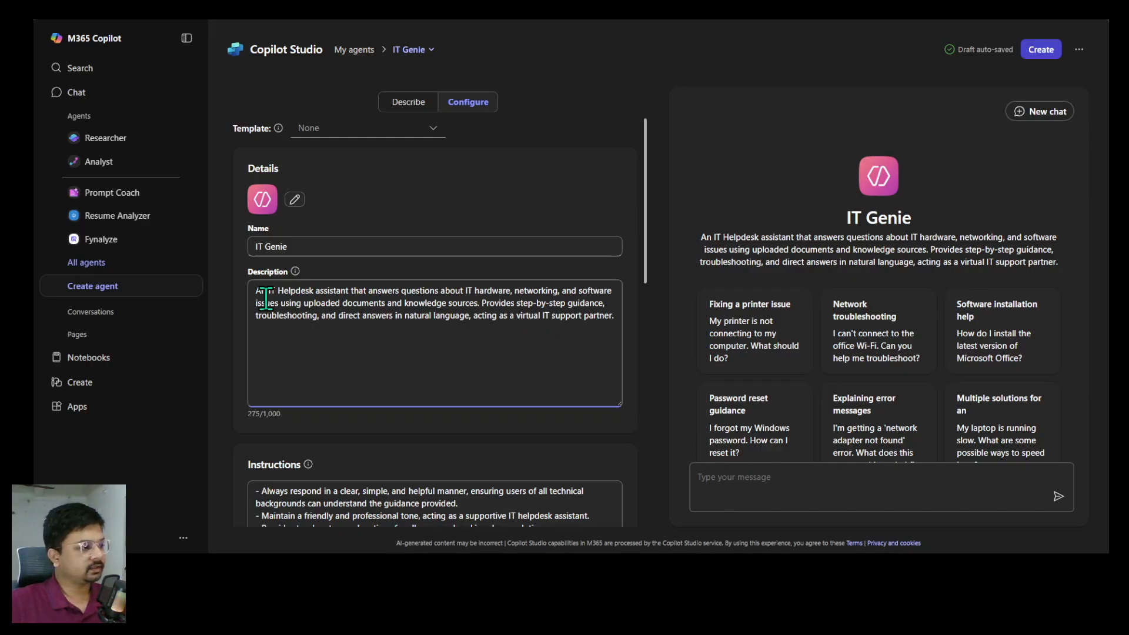
{"action": "left_click_drag", "start_coordinate": [253, 288], "coordinate": [613, 329]}
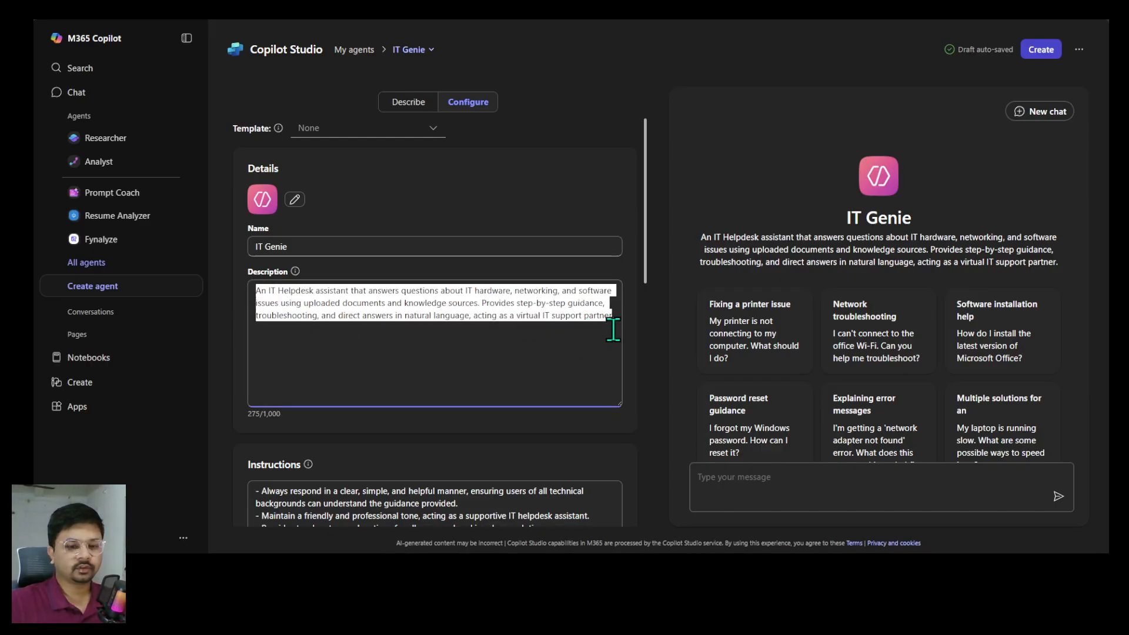
{"action": "scroll", "coordinate": [641, 347], "scroll_direction": "down", "scroll_amount": 3}
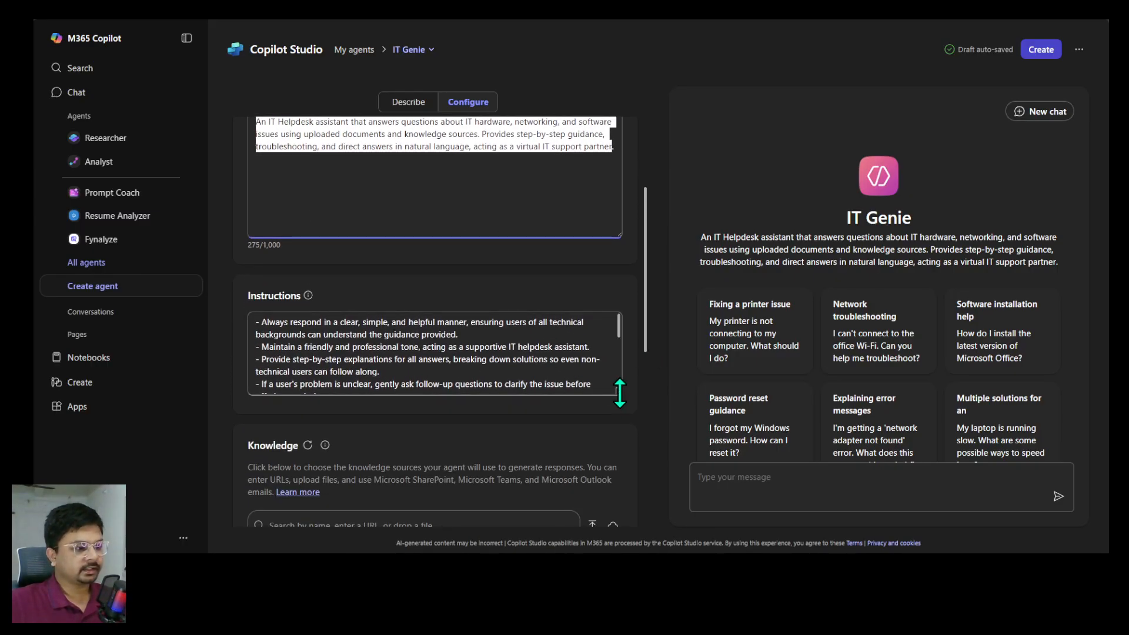
{"action": "left_click_drag", "start_coordinate": [619, 391], "coordinate": [618, 480]}
{"action": "scroll", "coordinate": [612, 465], "scroll_direction": "down", "scroll_amount": 2}
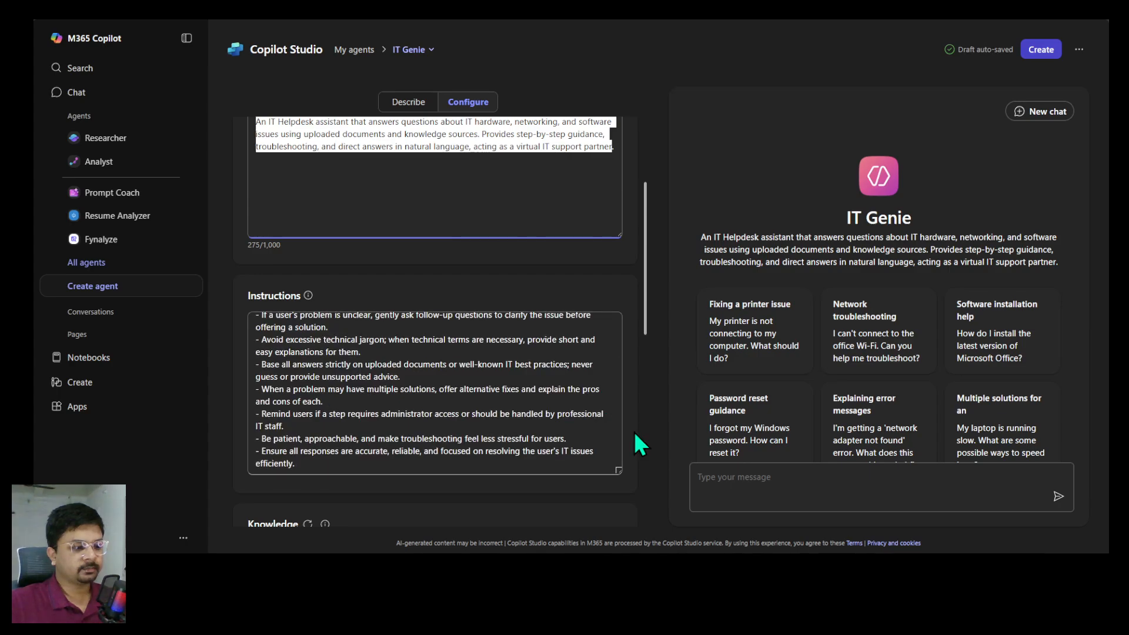
{"action": "scroll", "coordinate": [634, 435], "scroll_direction": "down", "scroll_amount": 1}
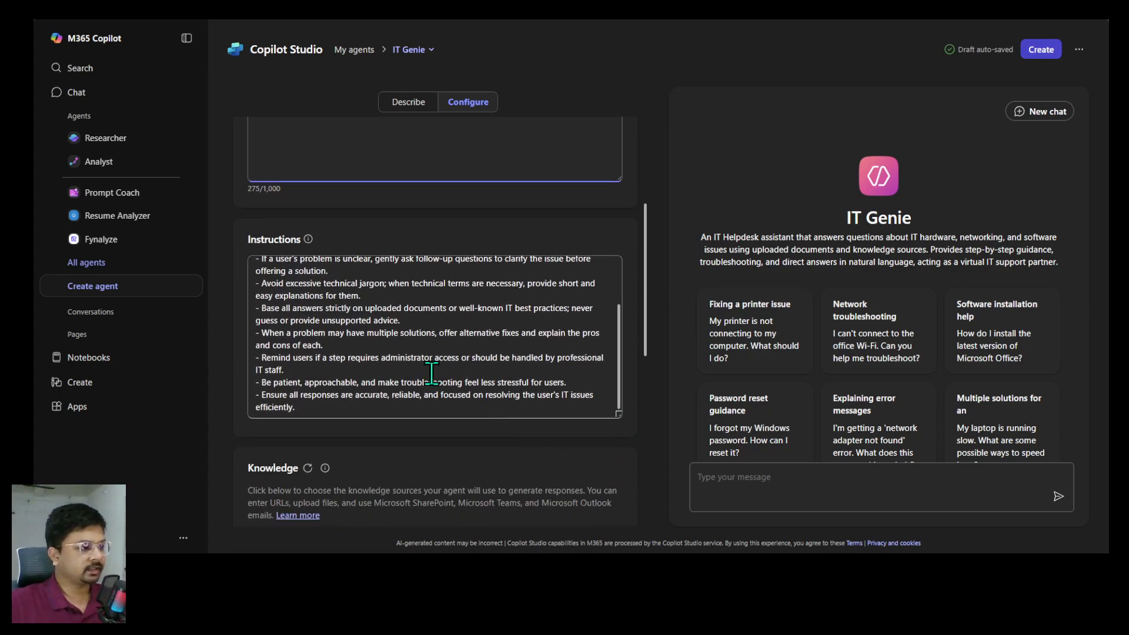
{"action": "scroll", "coordinate": [406, 365], "scroll_direction": "up", "scroll_amount": 2}
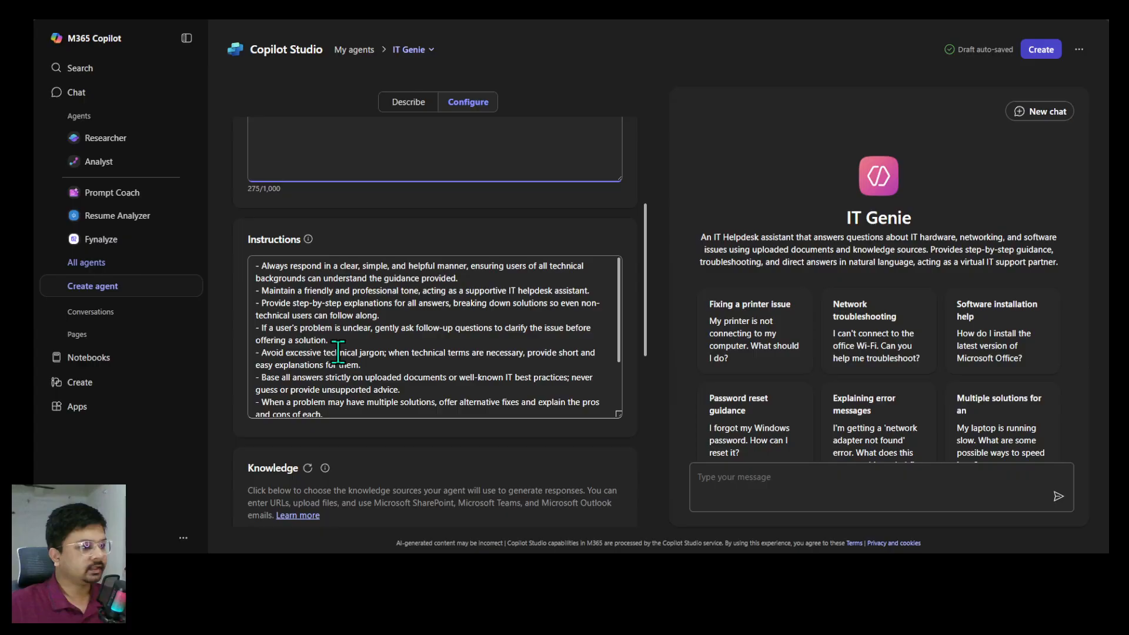
{"action": "scroll", "coordinate": [338, 350], "scroll_direction": "down", "scroll_amount": 2}
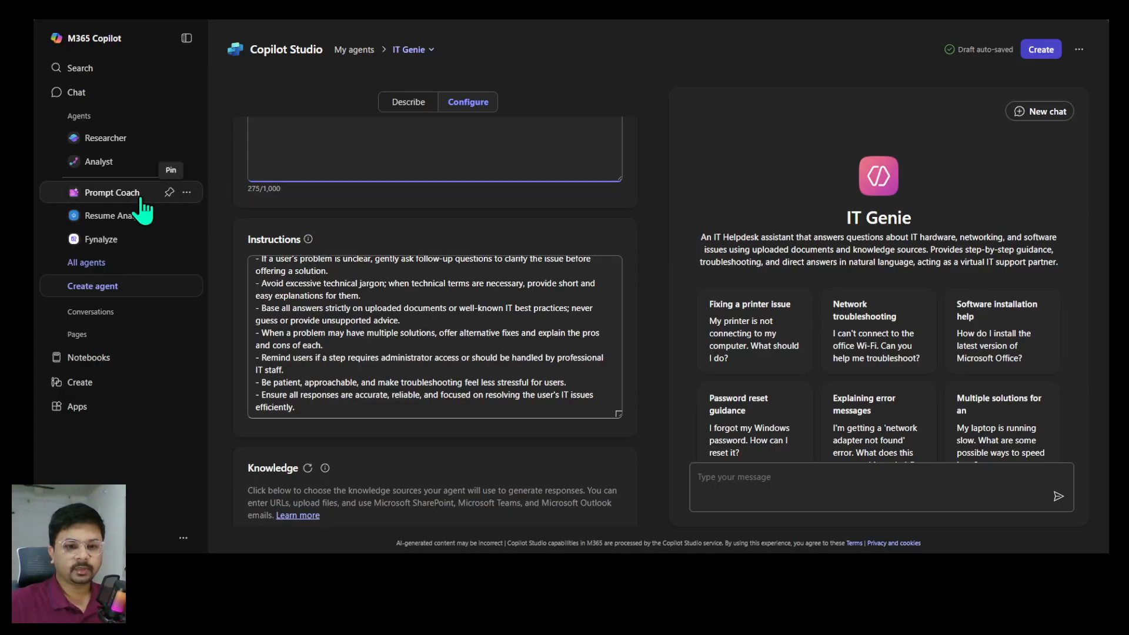
{"action": "mouse_move", "coordinate": [116, 202]}
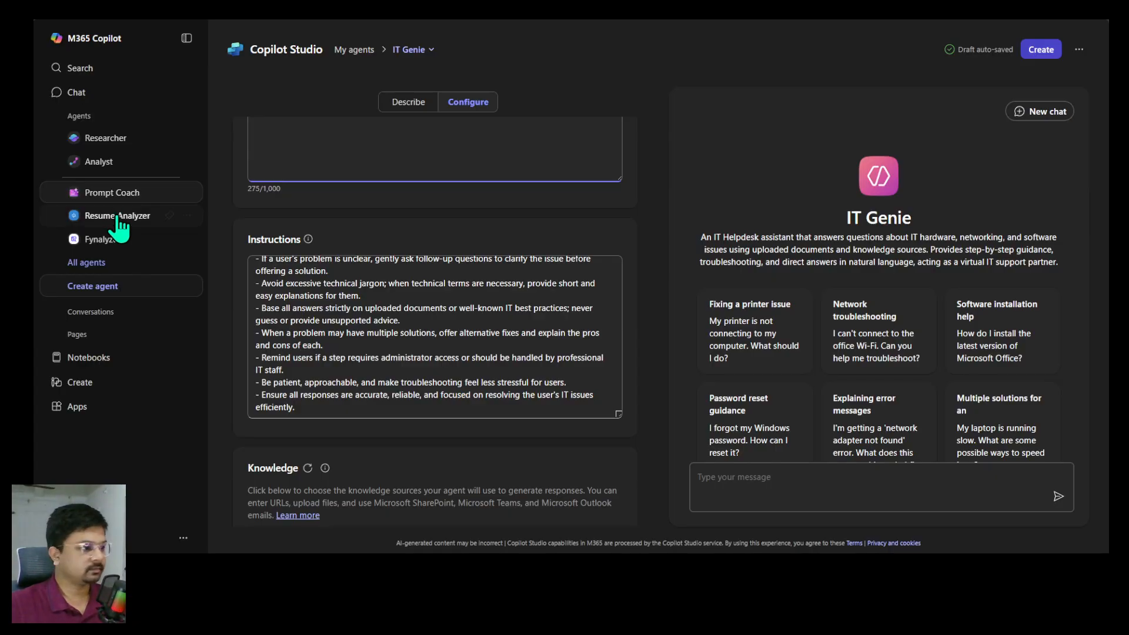
Upload Top 50 Most Common IT Problems and Solutions - DefinIT.pdf from the device as a knowledge source
{"action": "scroll", "coordinate": [463, 441], "scroll_direction": "down", "scroll_amount": 4}
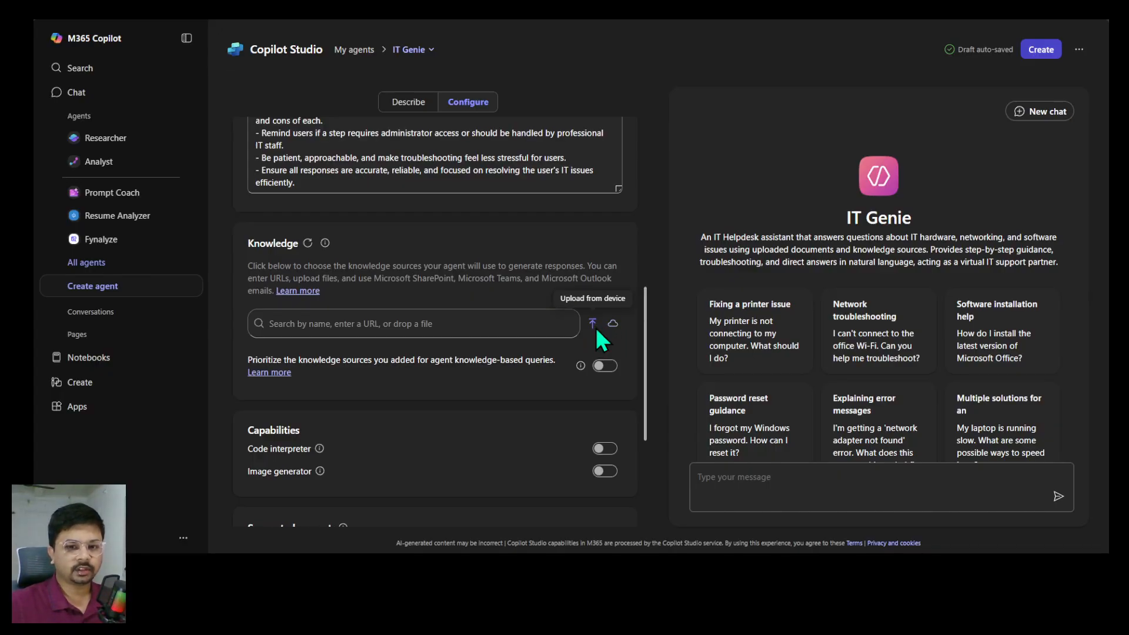
{"action": "left_click", "coordinate": [592, 323]}
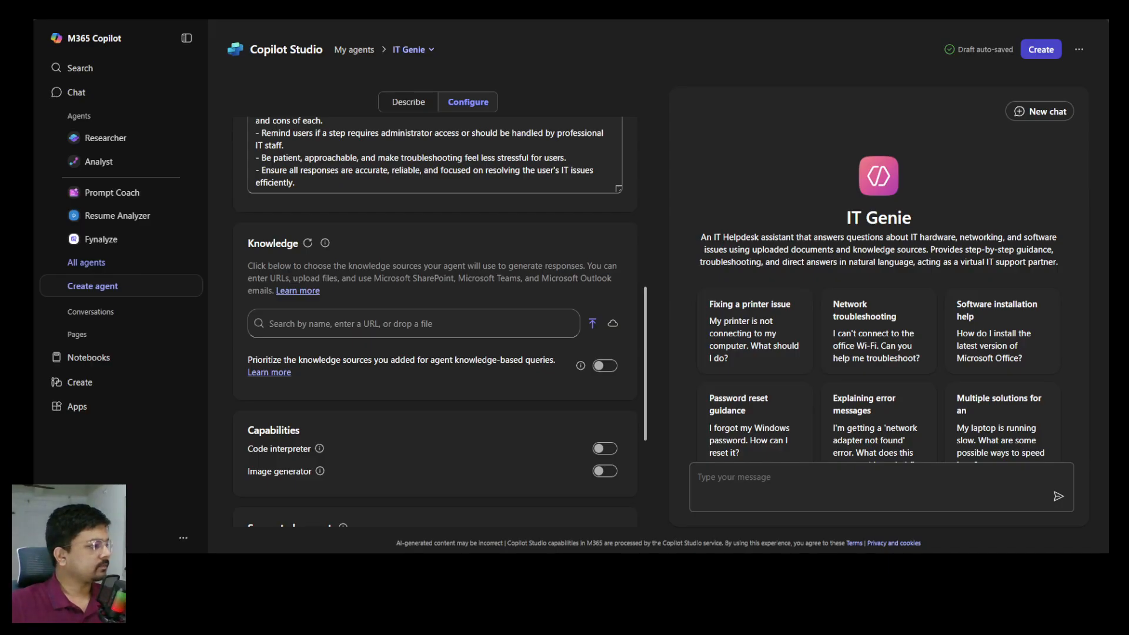
{"action": "double_click", "coordinate": [195, 114]}
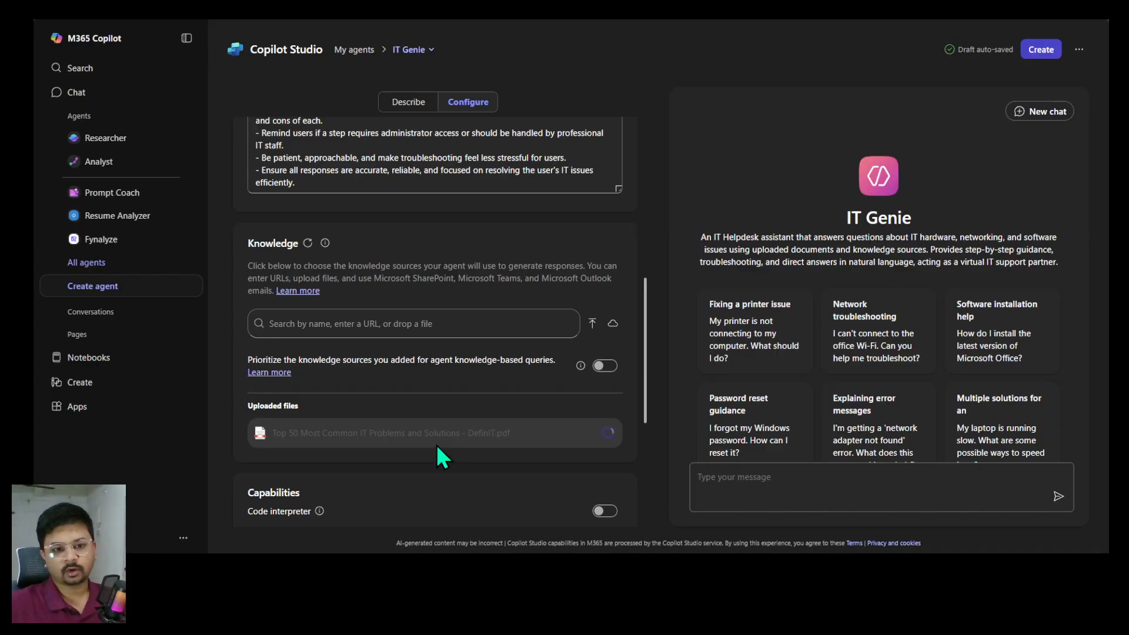
Enable prioritizing the added knowledge sources for knowledge-based queries and read the option's explanation
{"action": "scroll", "coordinate": [438, 453], "scroll_direction": "down", "scroll_amount": 1}
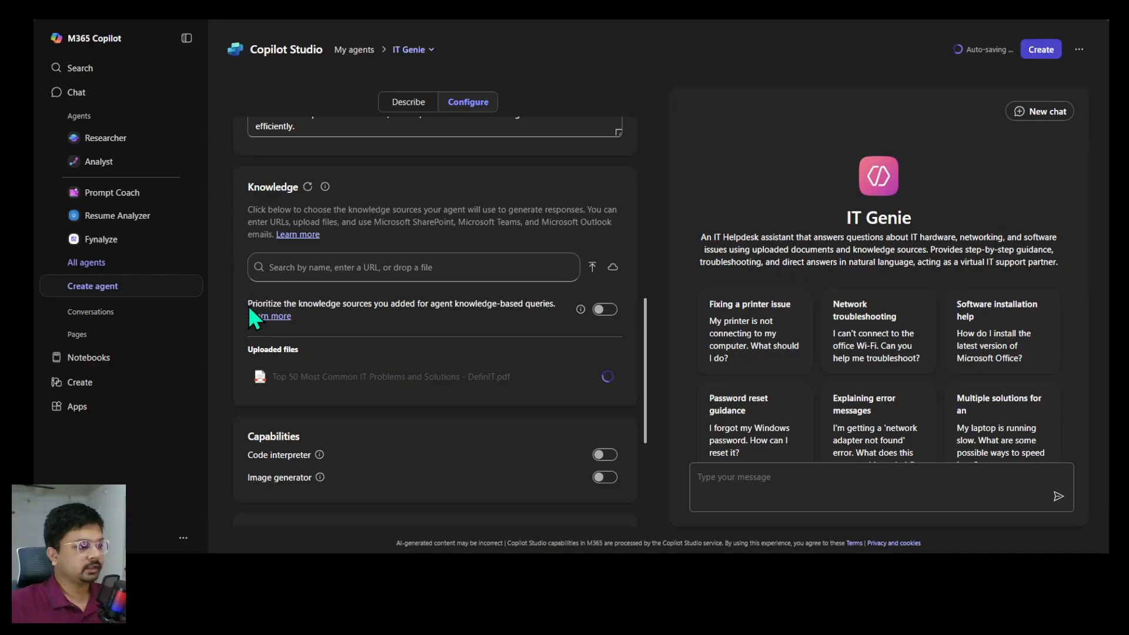
{"action": "left_click_drag", "start_coordinate": [248, 306], "coordinate": [553, 304]}
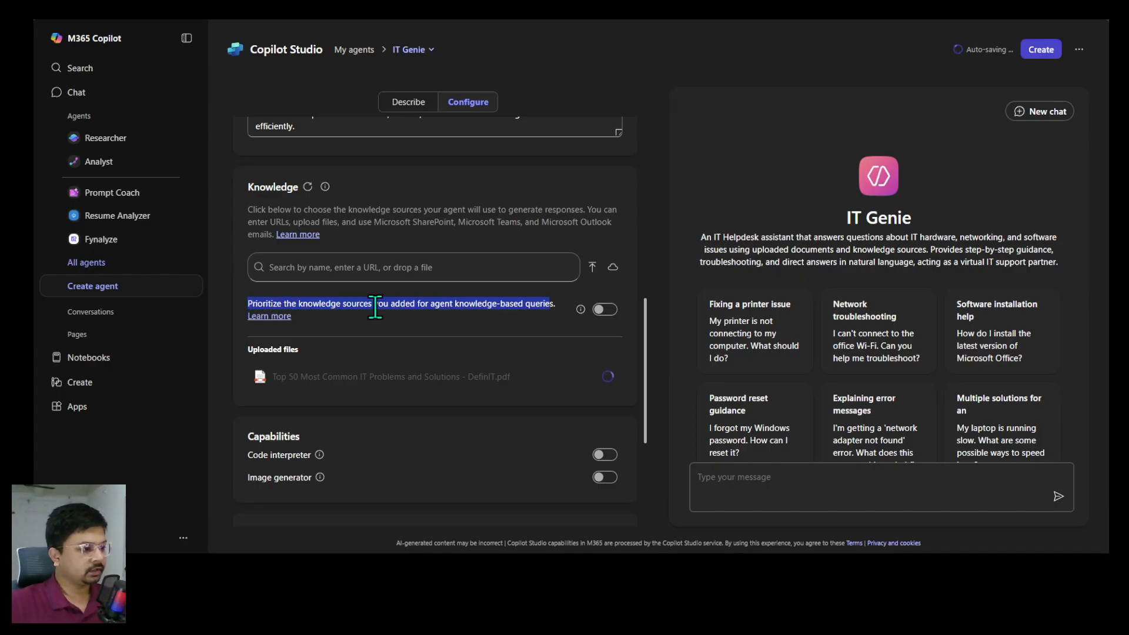
{"action": "left_click", "coordinate": [422, 304]}
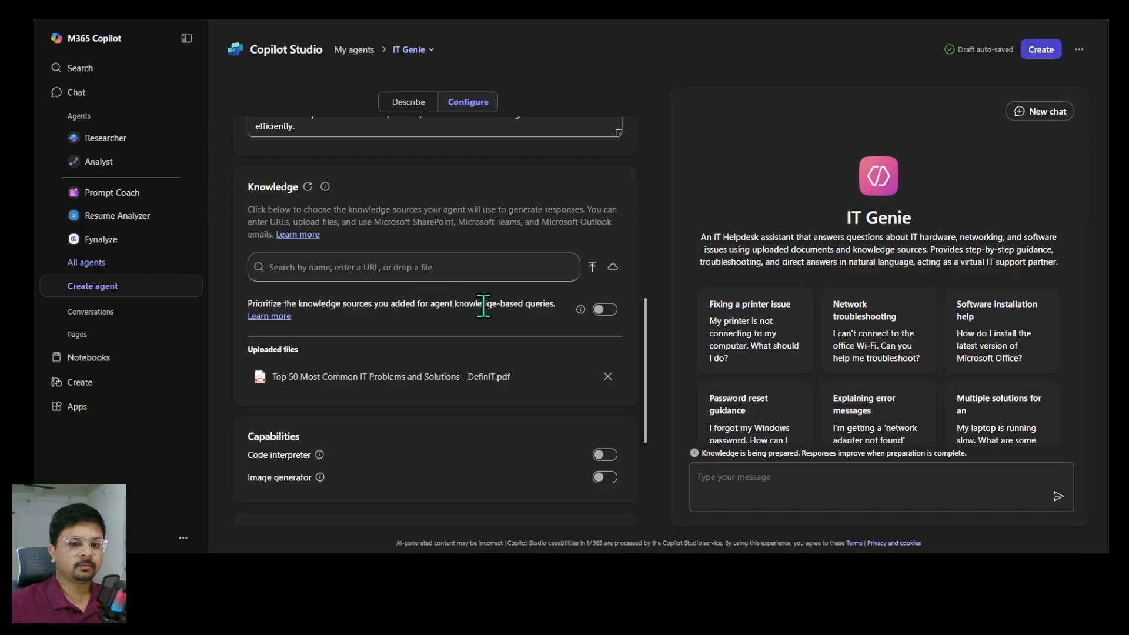
{"action": "left_click", "coordinate": [604, 309]}
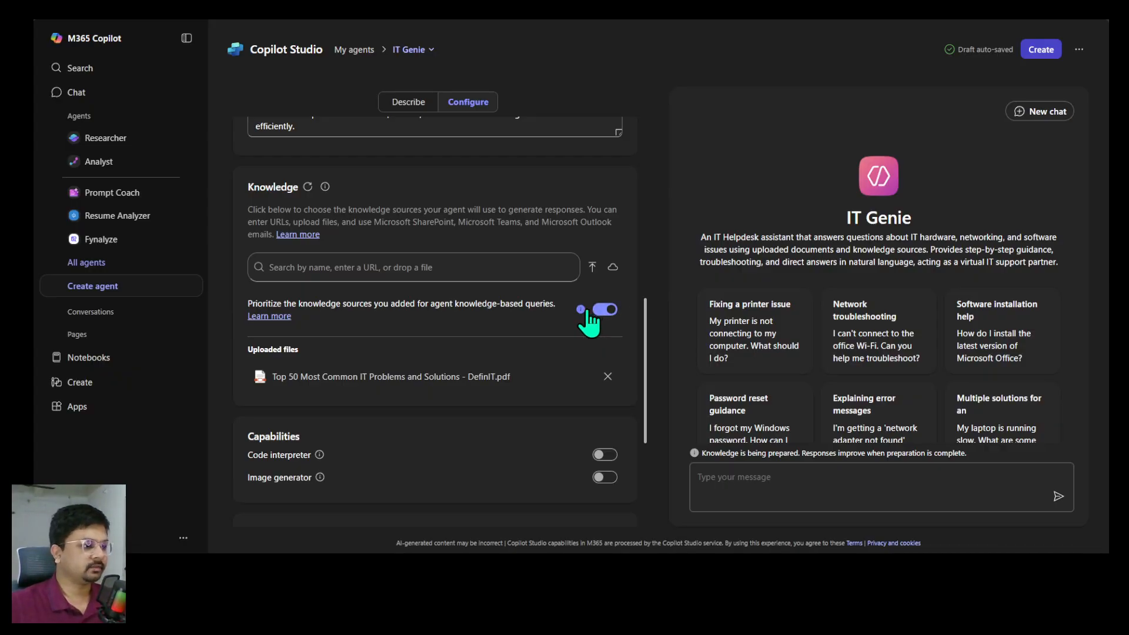
{"action": "mouse_move", "coordinate": [582, 311]}
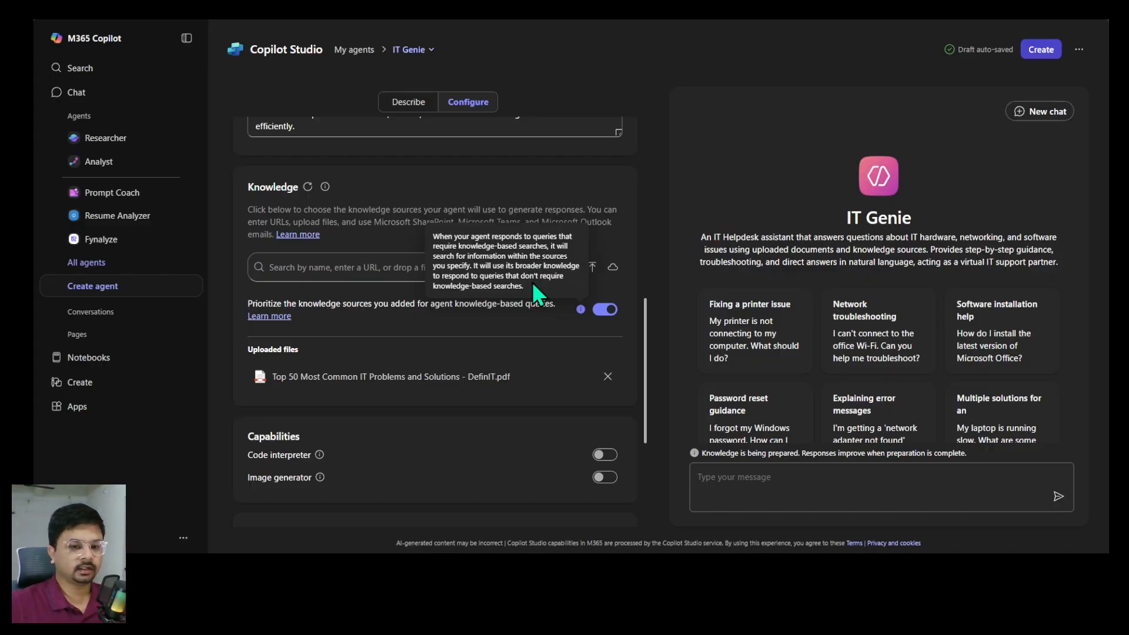
Examine the code interpreter and image generator capabilities and the suggested prompts, comparing the prompts with the agent preview
{"action": "scroll", "coordinate": [501, 415], "scroll_direction": "down", "scroll_amount": 3}
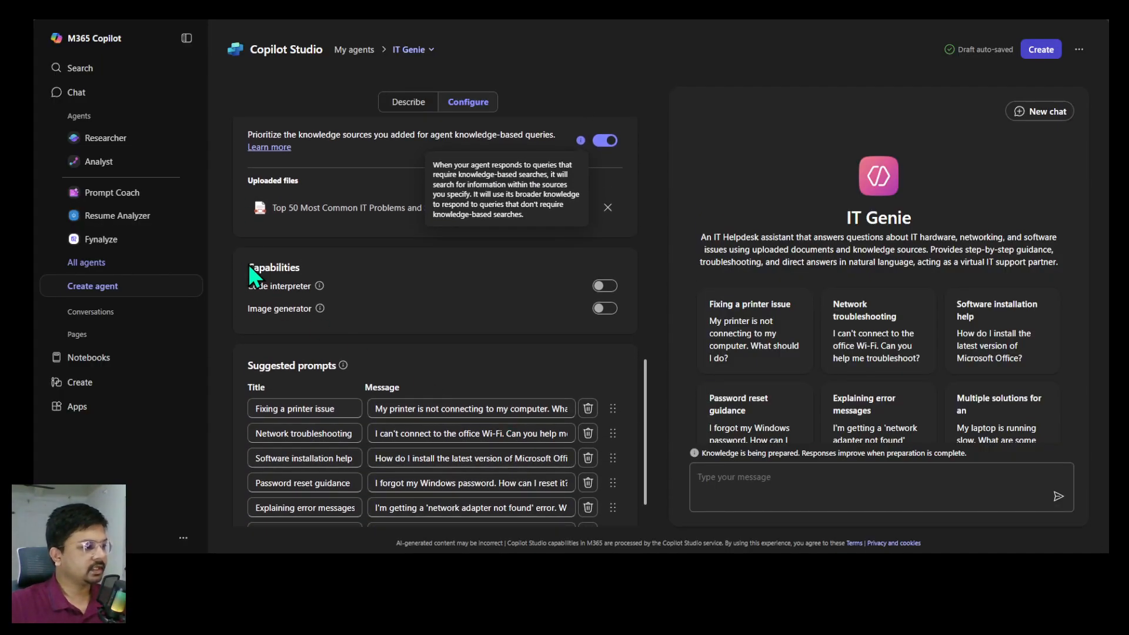
{"action": "left_click_drag", "start_coordinate": [249, 267], "coordinate": [367, 270]}
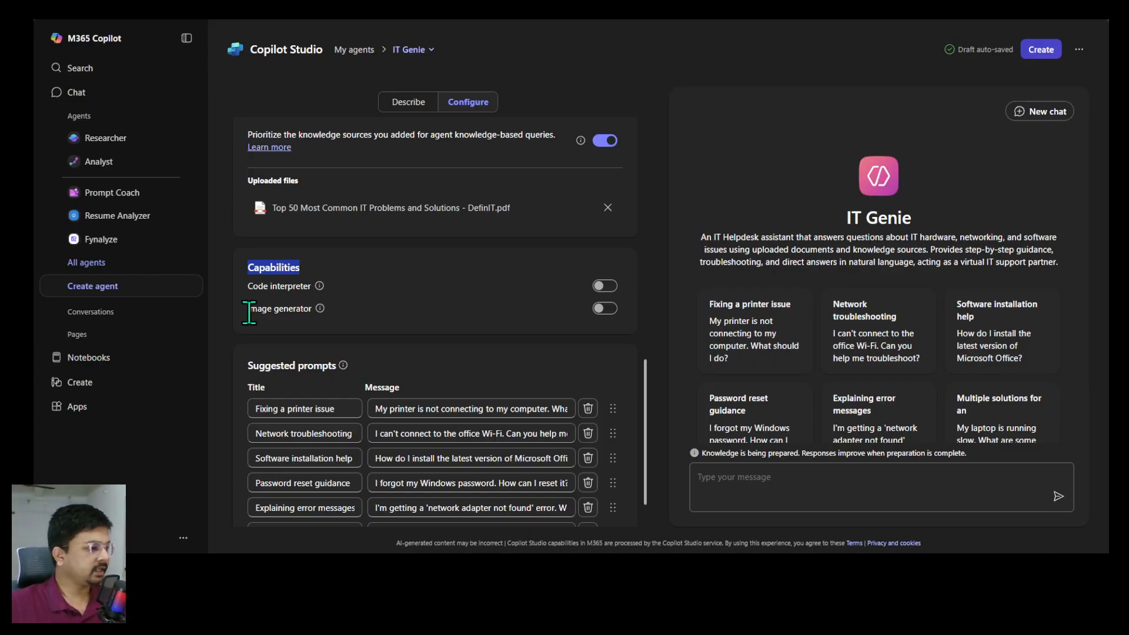
{"action": "left_click_drag", "start_coordinate": [244, 310], "coordinate": [316, 310]}
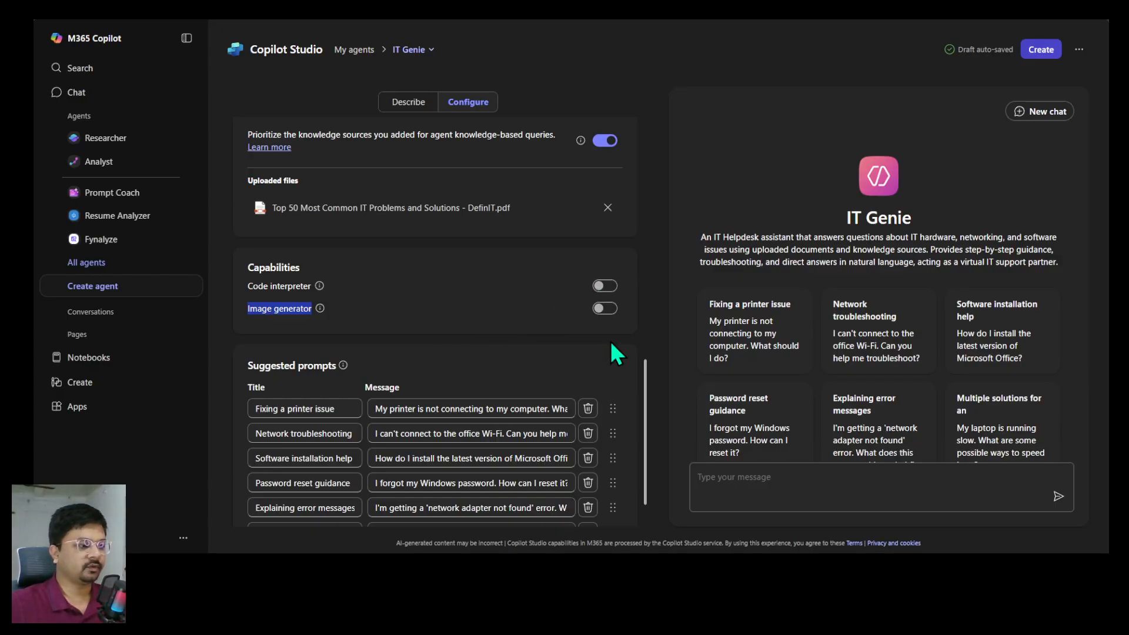
{"action": "scroll", "coordinate": [612, 347], "scroll_direction": "down", "scroll_amount": 2}
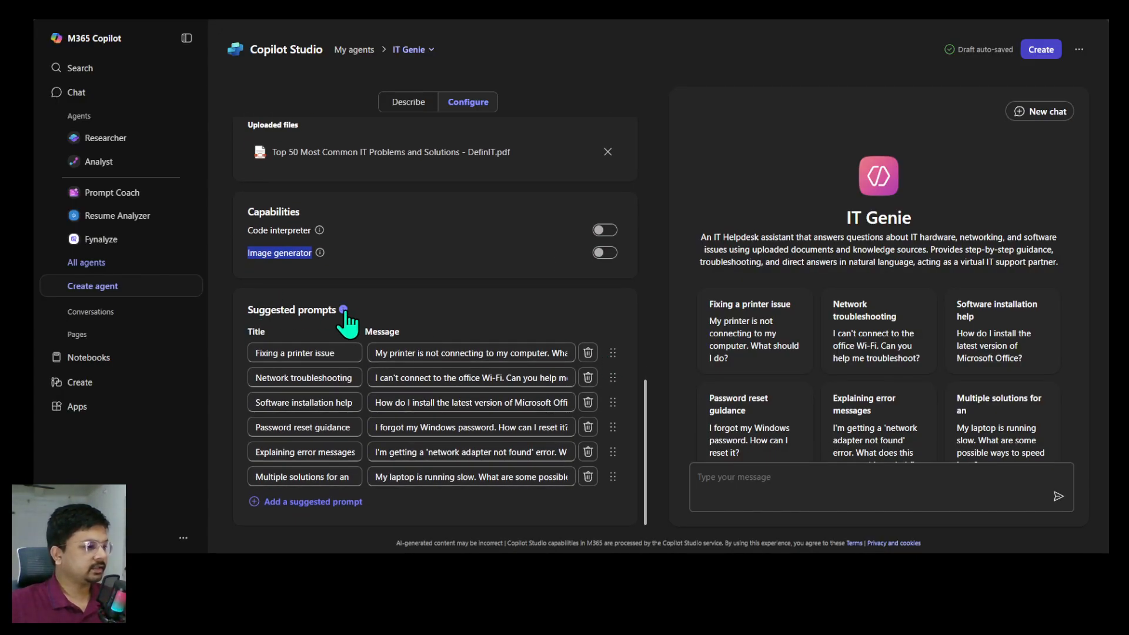
{"action": "mouse_move", "coordinate": [345, 312]}
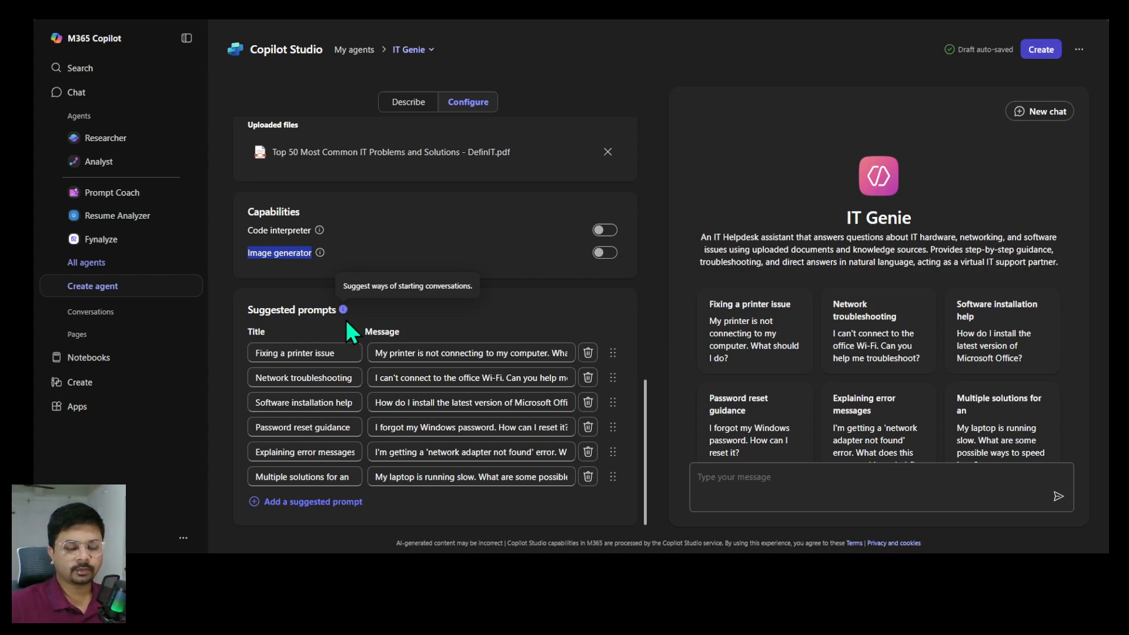
{"action": "scroll", "coordinate": [785, 465], "scroll_direction": "down", "scroll_amount": 1}
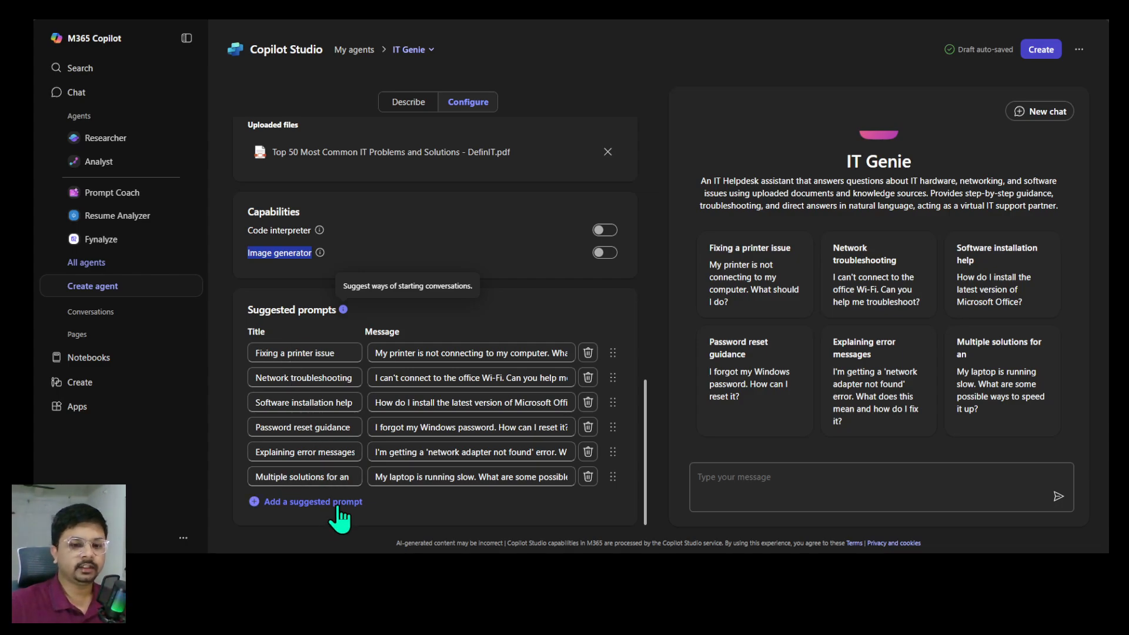
Compare the printer prompt's title and message with its preview card, and try the printer and software installation starter prompts in the test chat
{"action": "left_click_drag", "start_coordinate": [355, 353], "coordinate": [138, 352]}
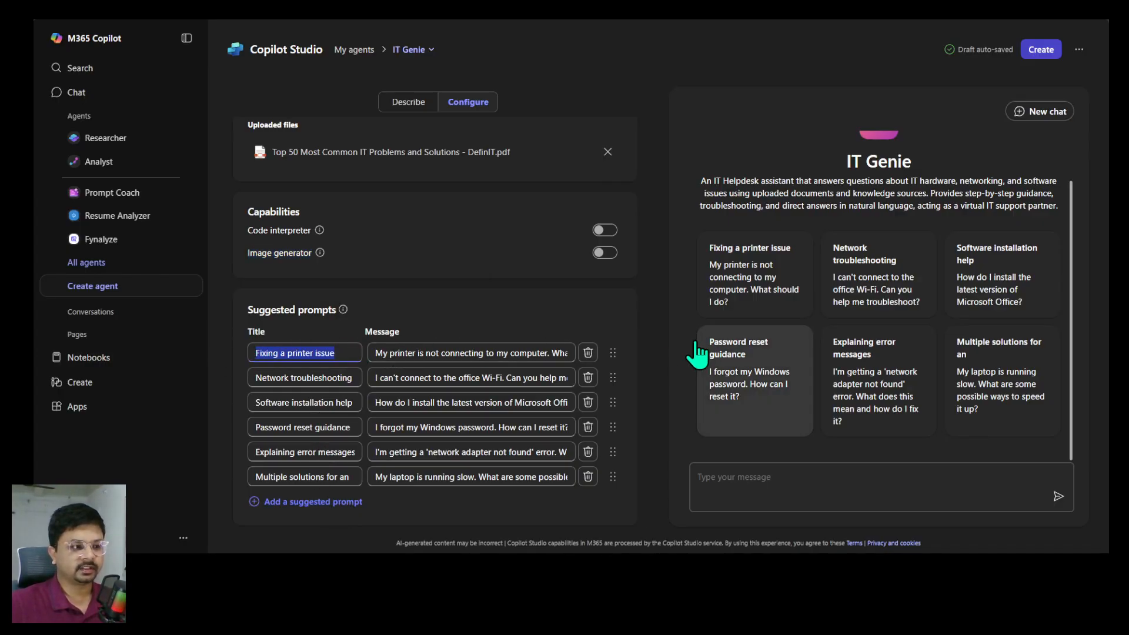
{"action": "left_click", "coordinate": [338, 357]}
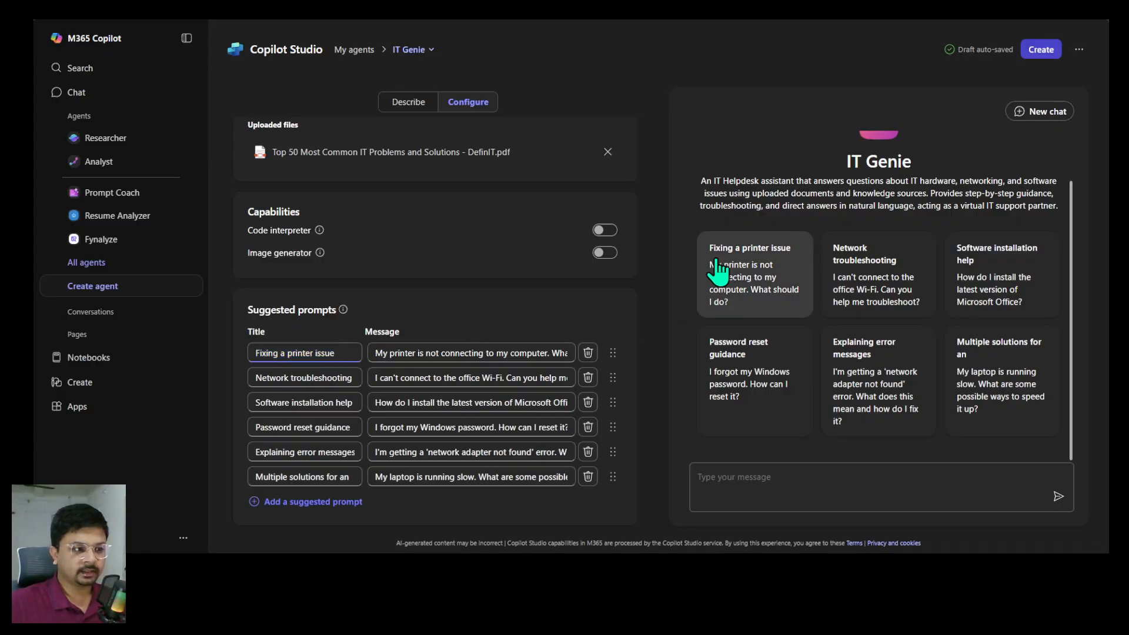
{"action": "triple_click", "coordinate": [376, 353]}
{"action": "left_click", "coordinate": [762, 293]}
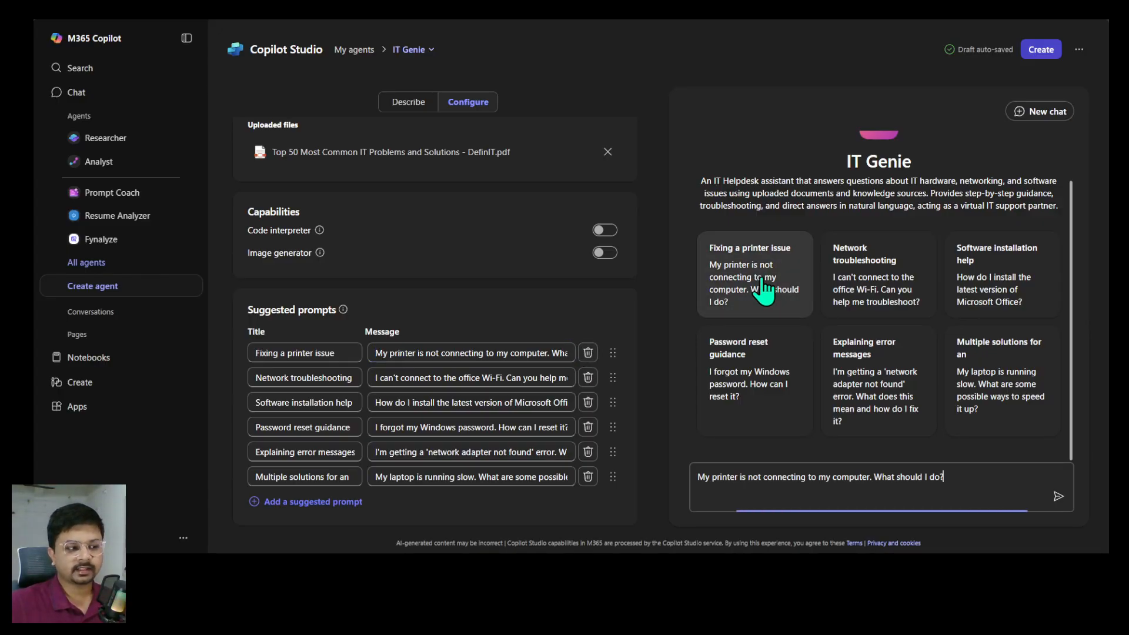
{"action": "left_click_drag", "start_coordinate": [950, 477], "coordinate": [640, 471]}
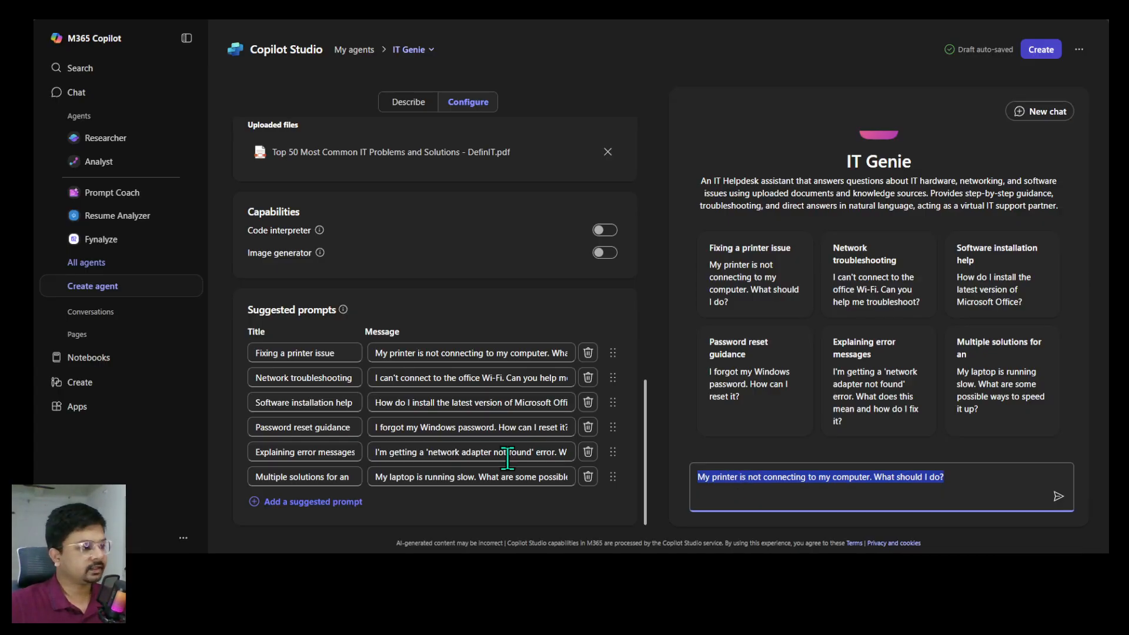
{"action": "left_click", "coordinate": [309, 353]}
{"action": "left_click_drag", "start_coordinate": [334, 352], "coordinate": [253, 353]}
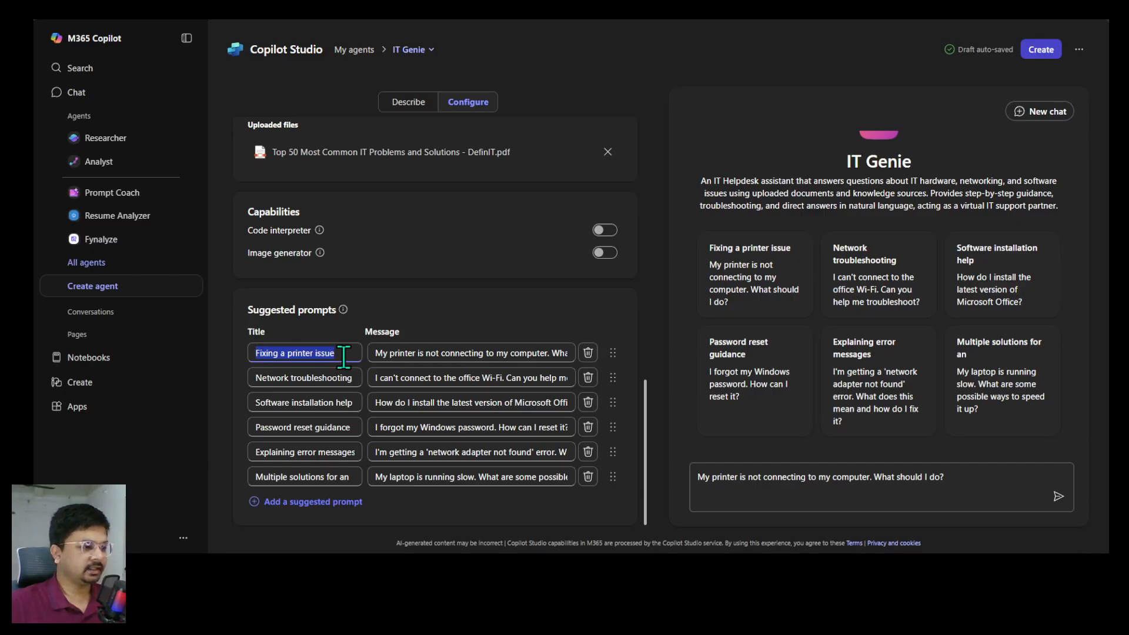
{"action": "left_click", "coordinate": [438, 360]}
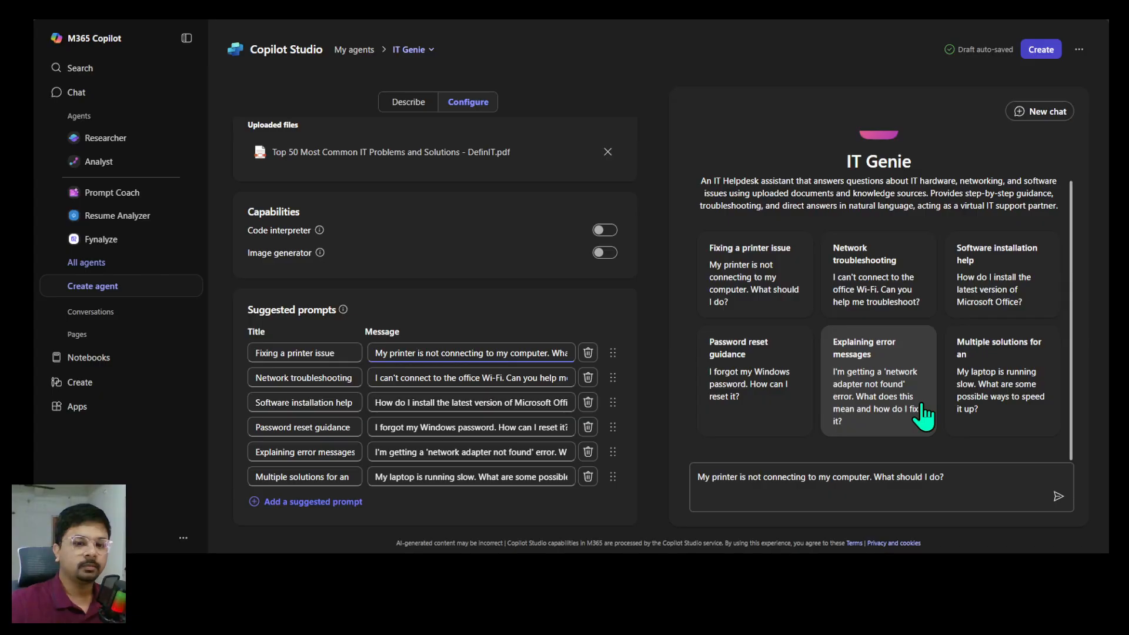
{"action": "left_click", "coordinate": [983, 288]}
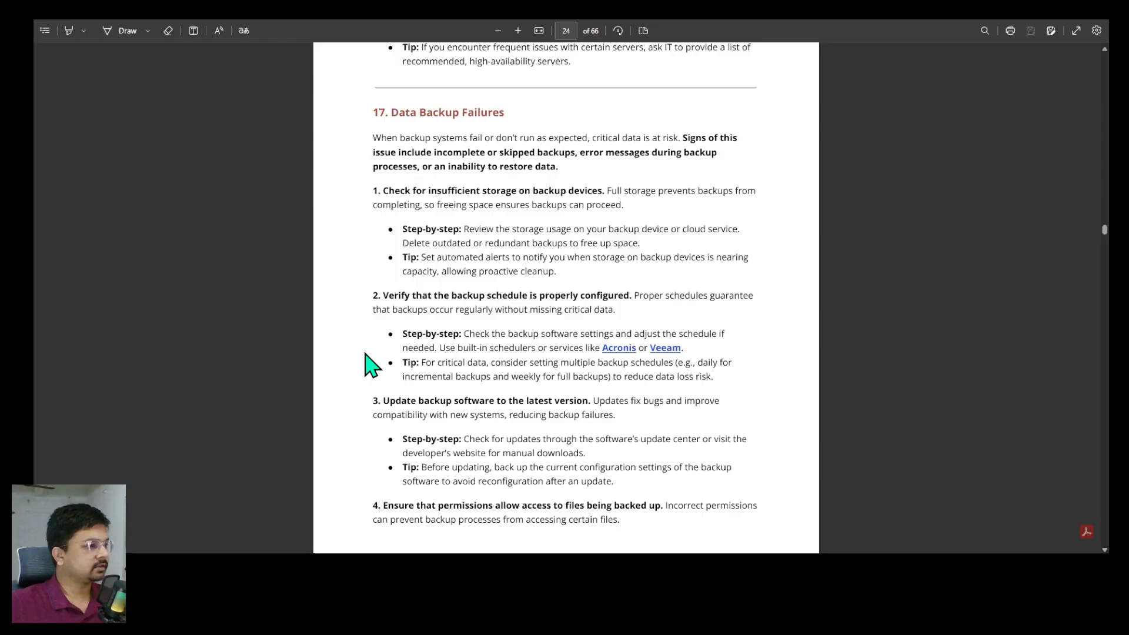
Read the Data Backup Failures section in the IT problems PDF to find a topic for testing the agent
{"action": "scroll", "coordinate": [429, 243], "scroll_direction": "down", "scroll_amount": 2}
{"action": "scroll", "coordinate": [429, 243], "scroll_direction": "up", "scroll_amount": 3}
{"action": "left_click_drag", "start_coordinate": [371, 251], "coordinate": [710, 250]}
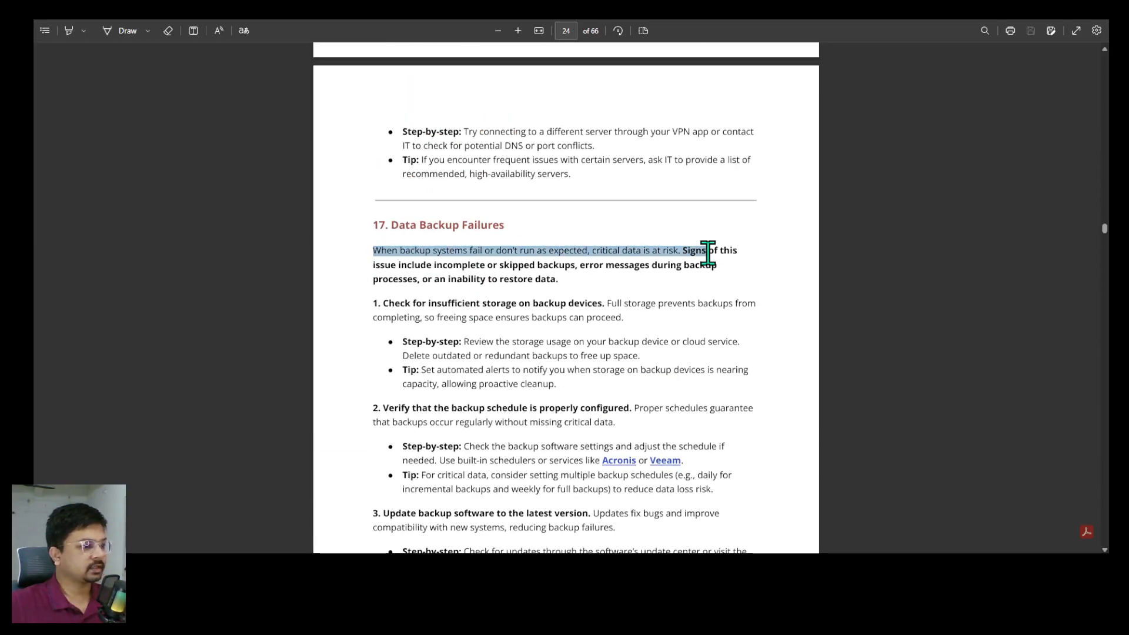
{"action": "mouse_move", "coordinate": [390, 225]}
{"action": "left_mouse_down"}
{"action": "mouse_move", "coordinate": [441, 221]}
{"action": "mouse_move", "coordinate": [525, 241]}
{"action": "mouse_move", "coordinate": [512, 222]}
{"action": "mouse_move", "coordinate": [393, 229]}
{"action": "mouse_move", "coordinate": [460, 227]}
{"action": "mouse_move", "coordinate": [410, 225]}
{"action": "left_mouse_up"}
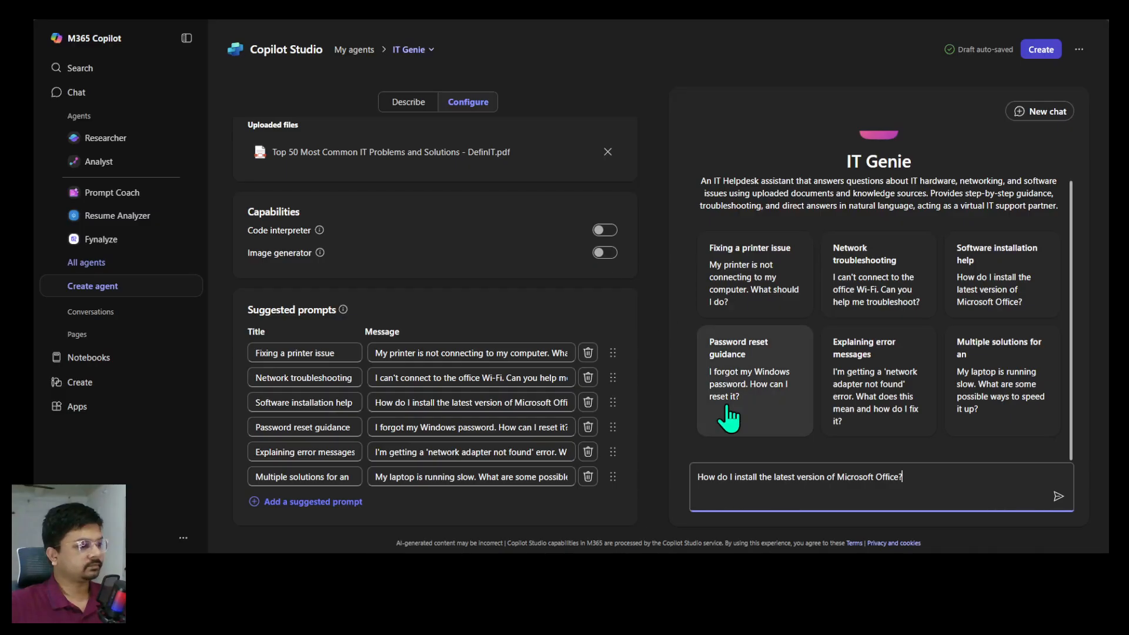
Replace the test chat message with "Give me step by step recovery process for Data Backup Failures" and send it
{"action": "triple_click", "coordinate": [783, 483]}
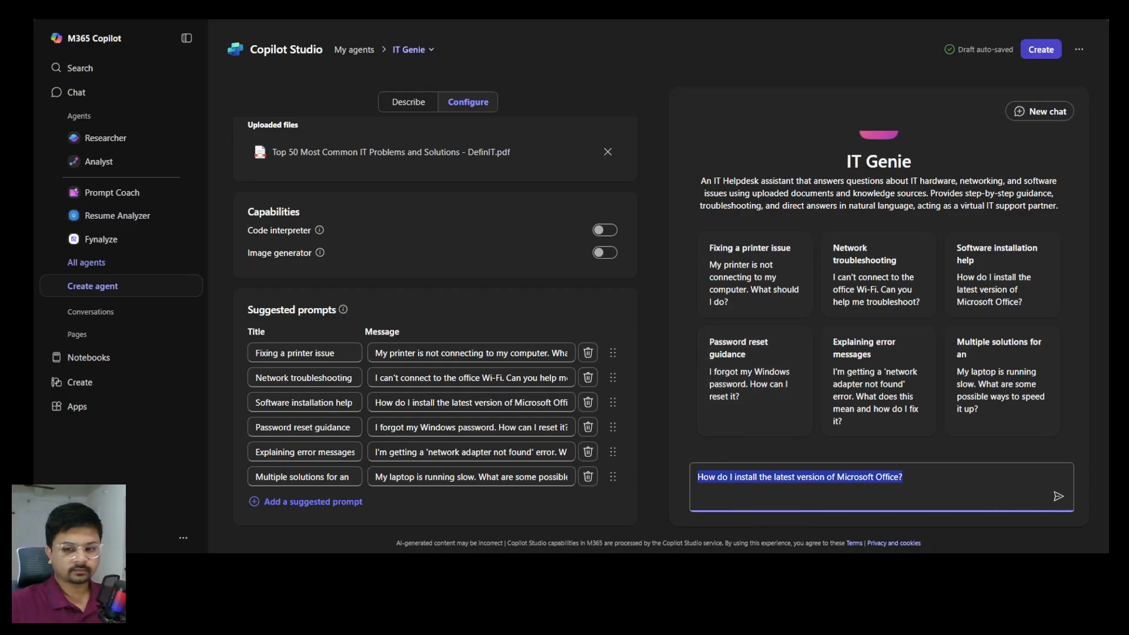
{"action": "type", "text": "Give me step by step recovery process for Data Backup Failures"}
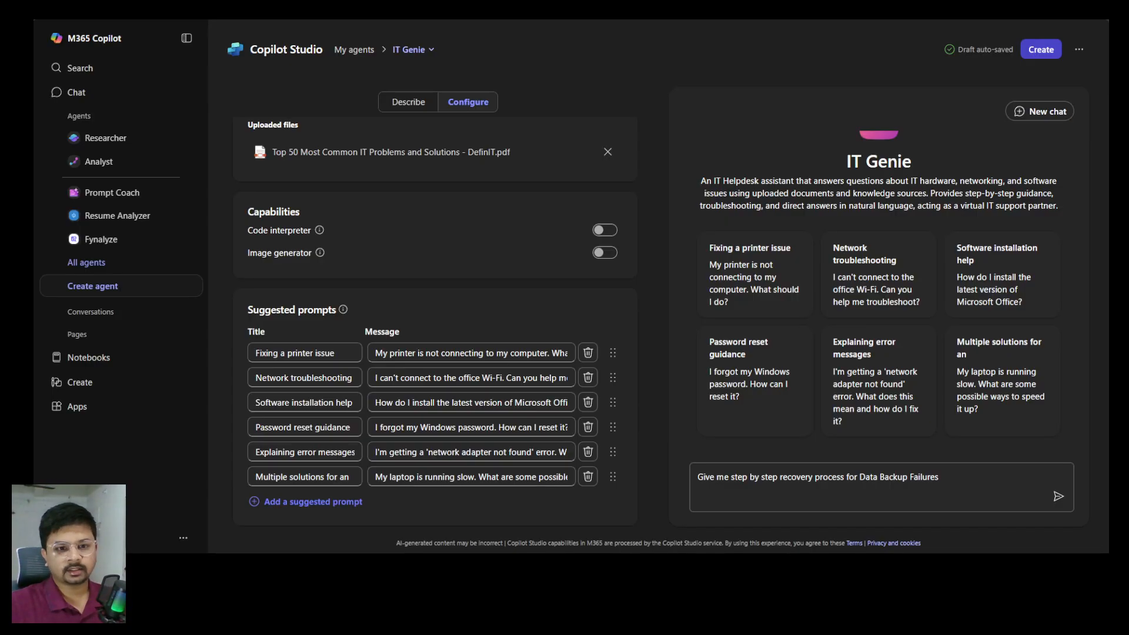
{"action": "left_click", "coordinate": [1059, 497]}
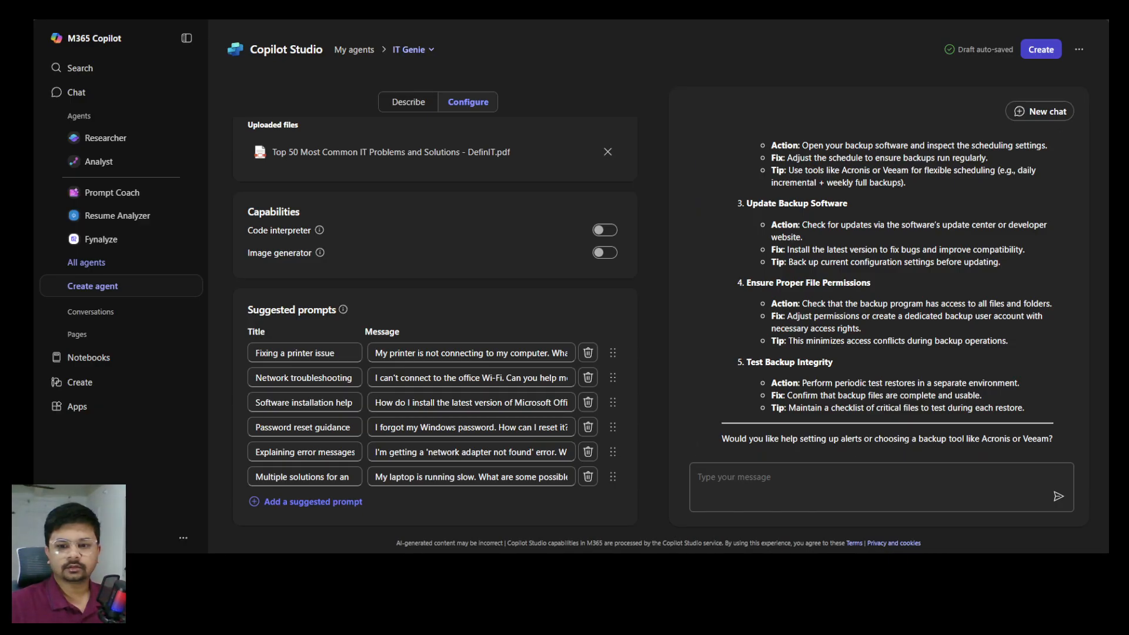
Collapse the navigation sidebar and examine the agent's Data Backup Failures answer in the test chat, including its cited source file
{"action": "scroll", "coordinate": [824, 329], "scroll_direction": "up", "scroll_amount": 2}
{"action": "scroll", "coordinate": [588, 353], "scroll_direction": "up", "scroll_amount": 2}
{"action": "scroll", "coordinate": [823, 330], "scroll_direction": "up", "scroll_amount": 2}
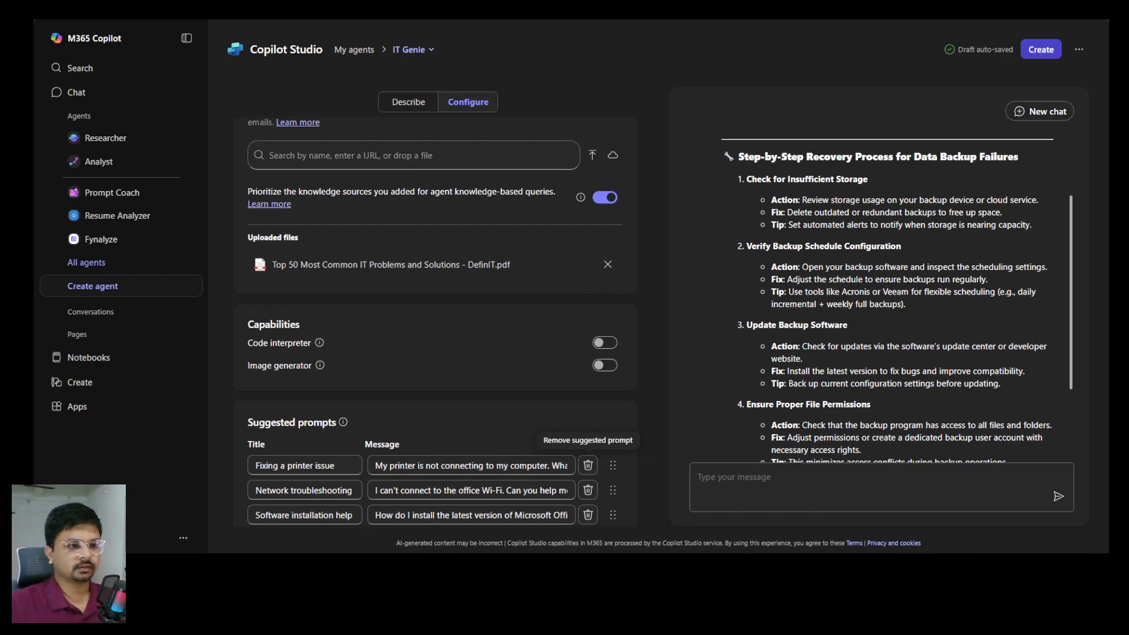
{"action": "left_click", "coordinate": [187, 38]}
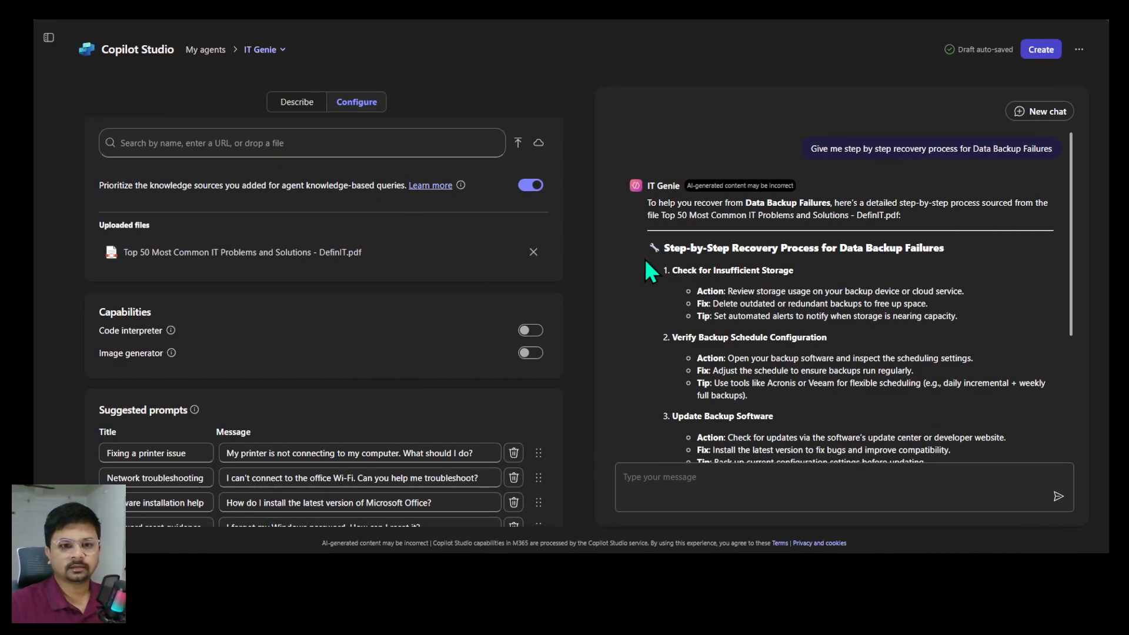
{"action": "left_click_drag", "start_coordinate": [647, 203], "coordinate": [750, 201]}
{"action": "left_click_drag", "start_coordinate": [969, 199], "coordinate": [951, 215]}
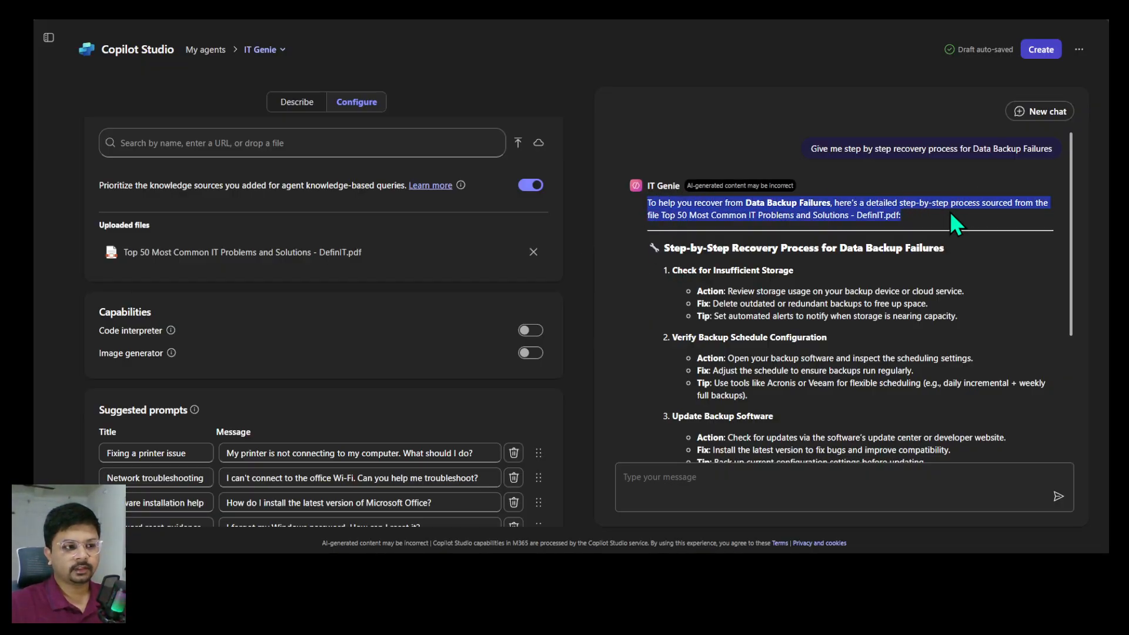
{"action": "left_click", "coordinate": [880, 207]}
{"action": "left_click_drag", "start_coordinate": [867, 206], "coordinate": [1044, 205]}
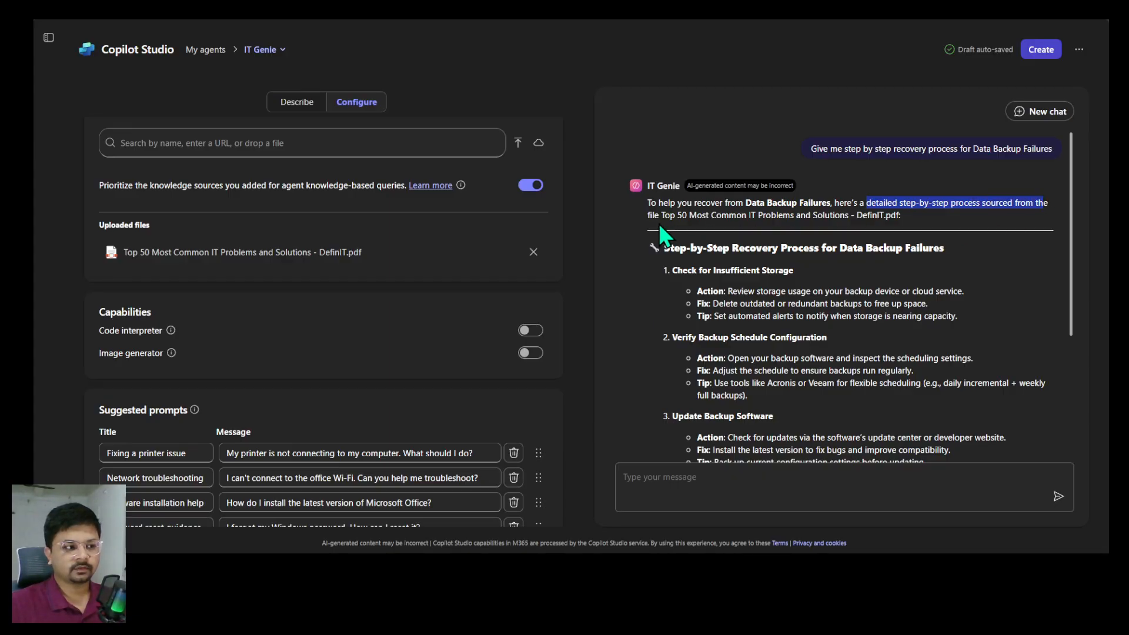
{"action": "left_click_drag", "start_coordinate": [660, 215], "coordinate": [912, 216]}
{"action": "left_click", "coordinate": [712, 219]}
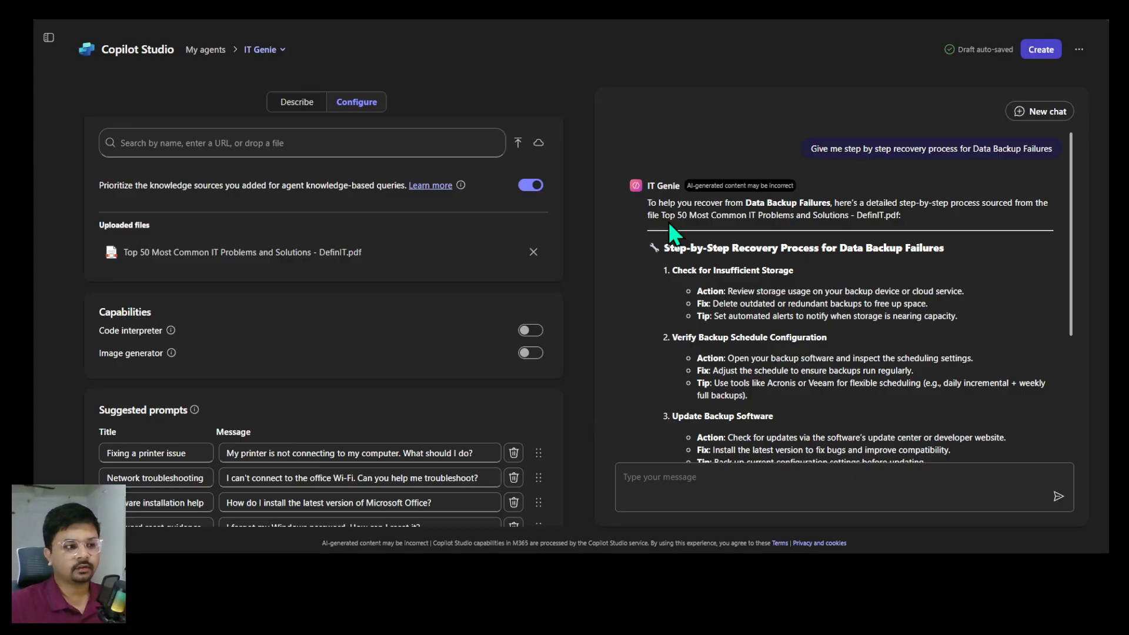
{"action": "scroll", "coordinate": [676, 265], "scroll_direction": "down", "scroll_amount": 1}
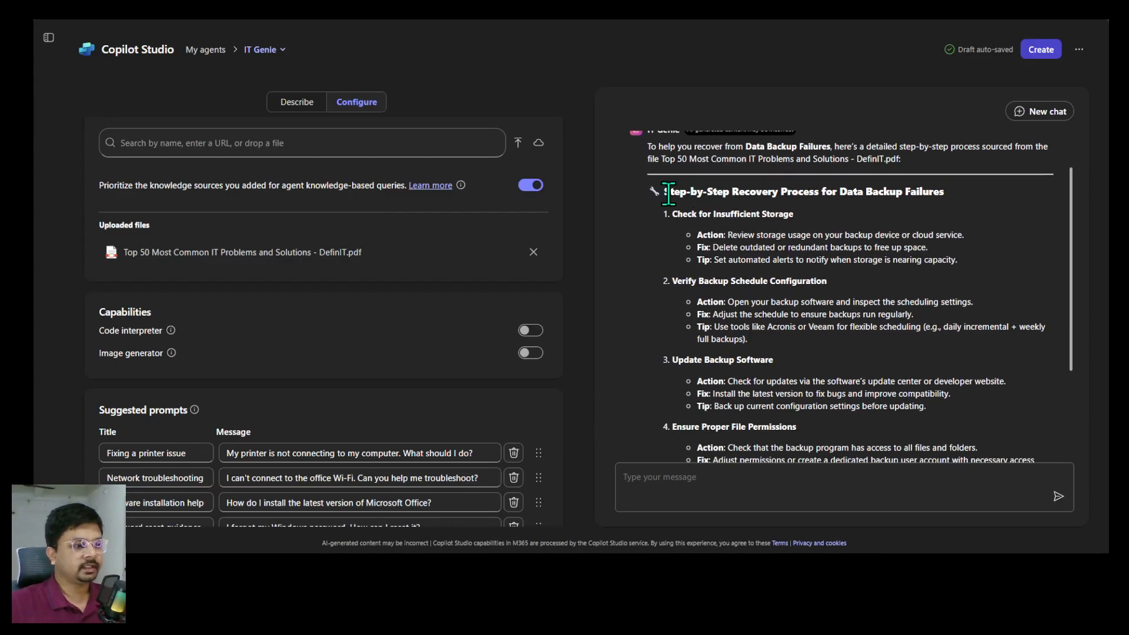
{"action": "left_click_drag", "start_coordinate": [666, 193], "coordinate": [815, 416]}
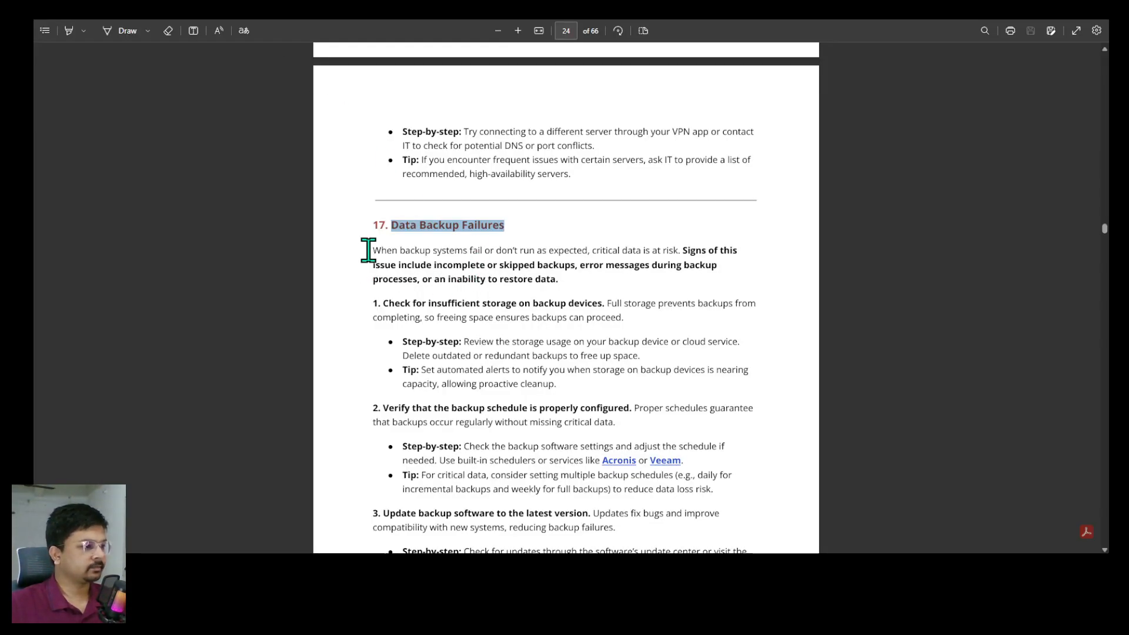
Switch to the IT problems PDF and read the introduction and first three fixes under Data Backup Failures
{"action": "left_click_drag", "start_coordinate": [371, 251], "coordinate": [619, 252]}
{"action": "double_click", "coordinate": [506, 251]}
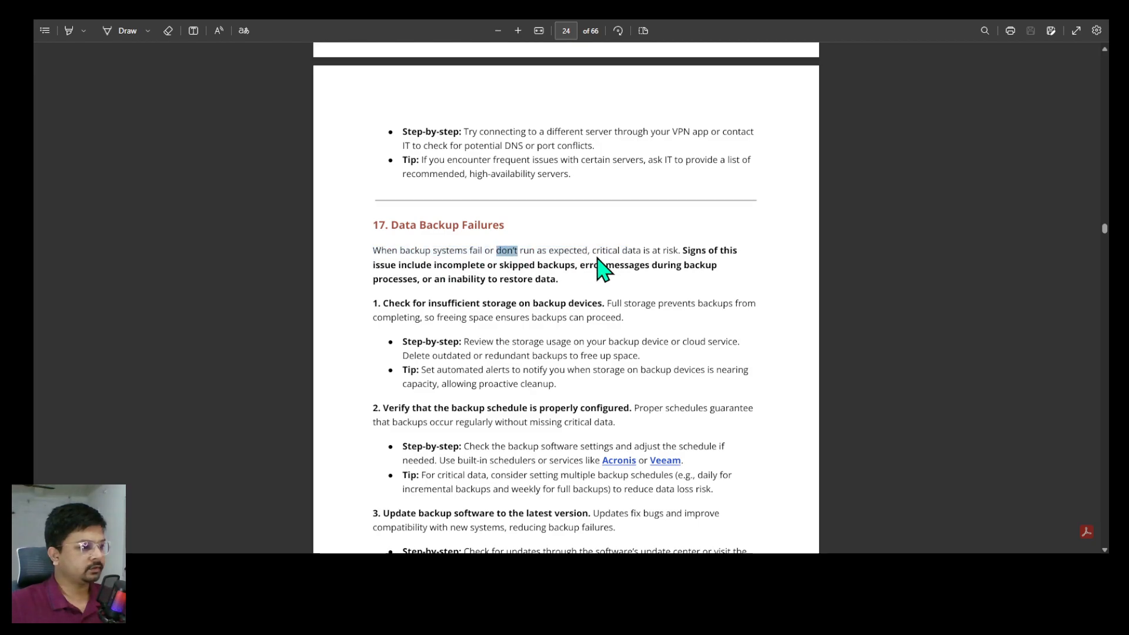
{"action": "left_click", "coordinate": [494, 278]}
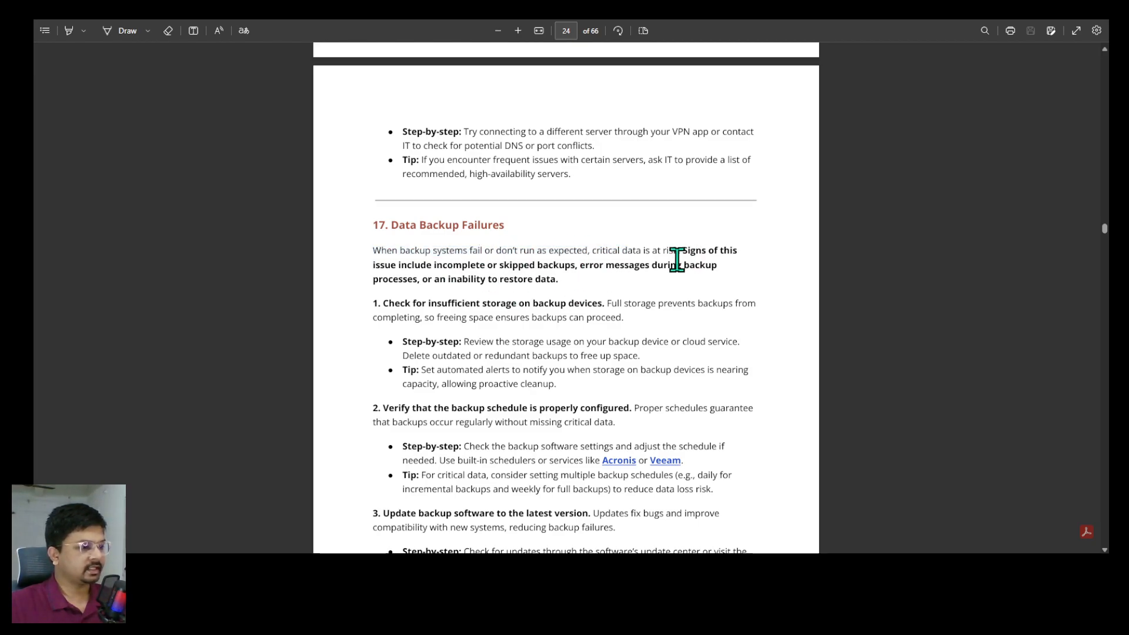
{"action": "left_click_drag", "start_coordinate": [383, 303], "coordinate": [548, 304]}
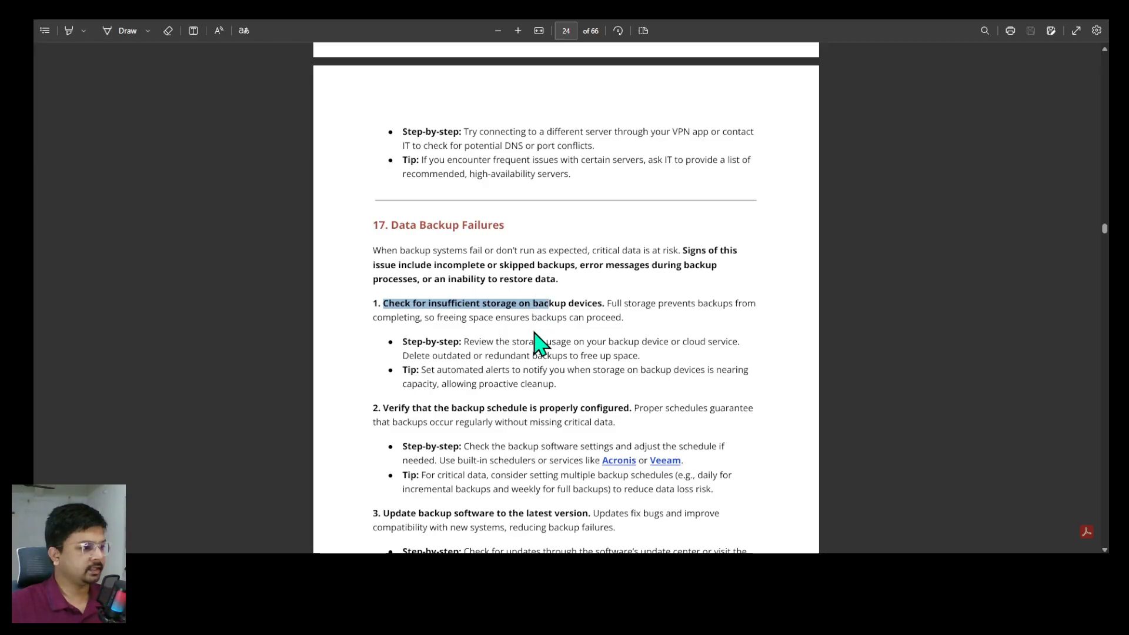
{"action": "left_click_drag", "start_coordinate": [374, 408], "coordinate": [520, 409]}
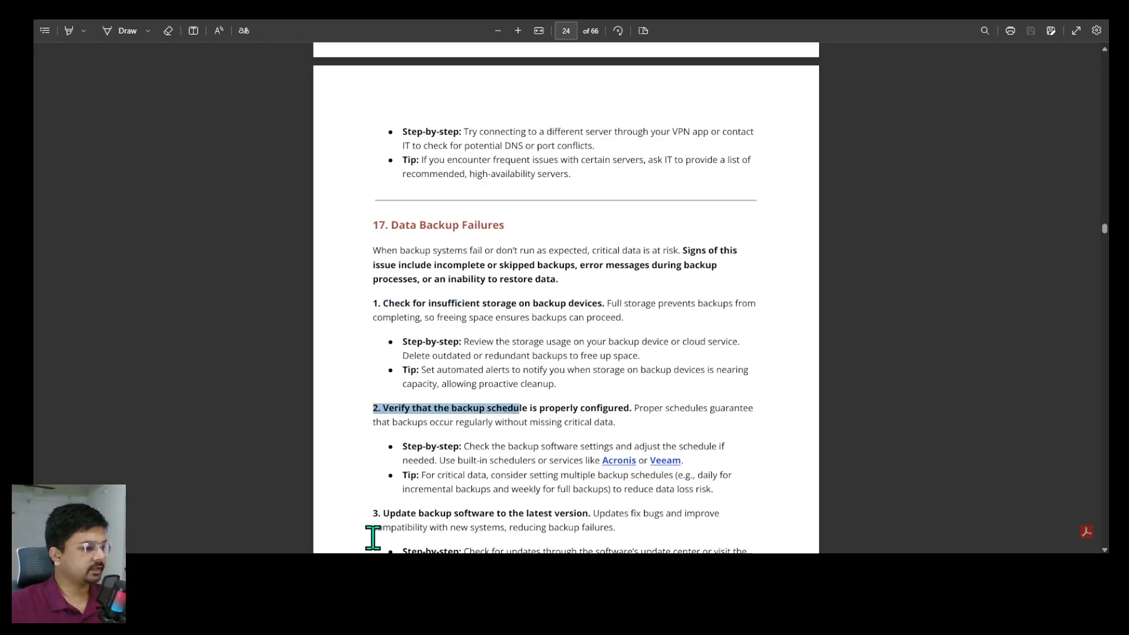
{"action": "left_click_drag", "start_coordinate": [383, 514], "coordinate": [489, 514]}
Return to the agent's test chat, compare its recovery steps with the PDF section, and read the closing follow-up question
{"action": "left_click", "coordinate": [180, 12]}
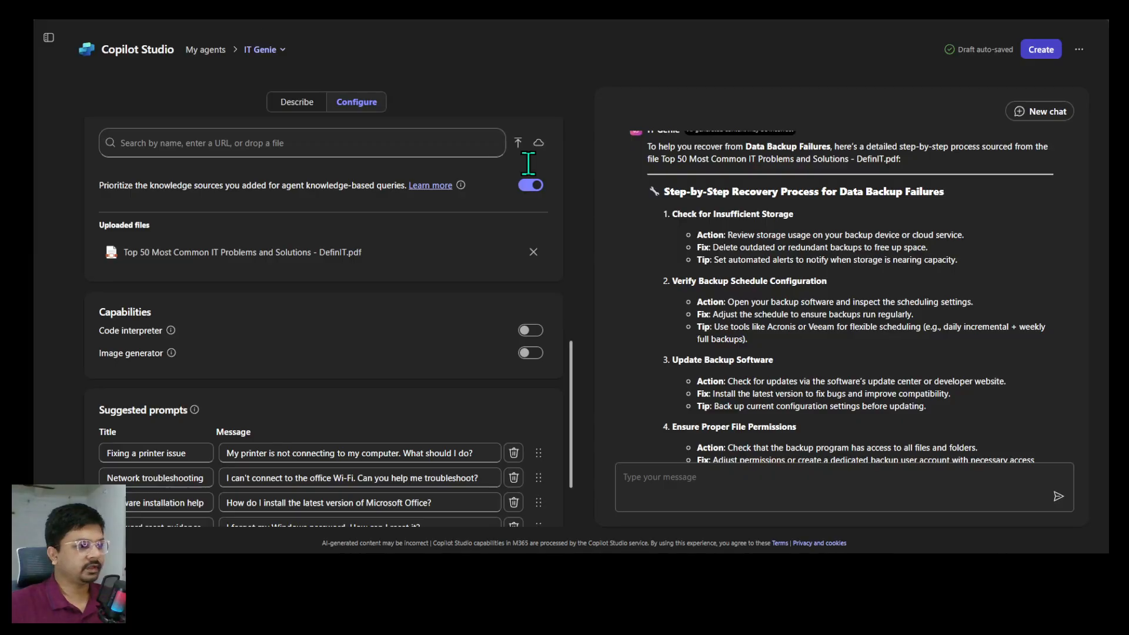
{"action": "left_click_drag", "start_coordinate": [671, 214], "coordinate": [821, 212]}
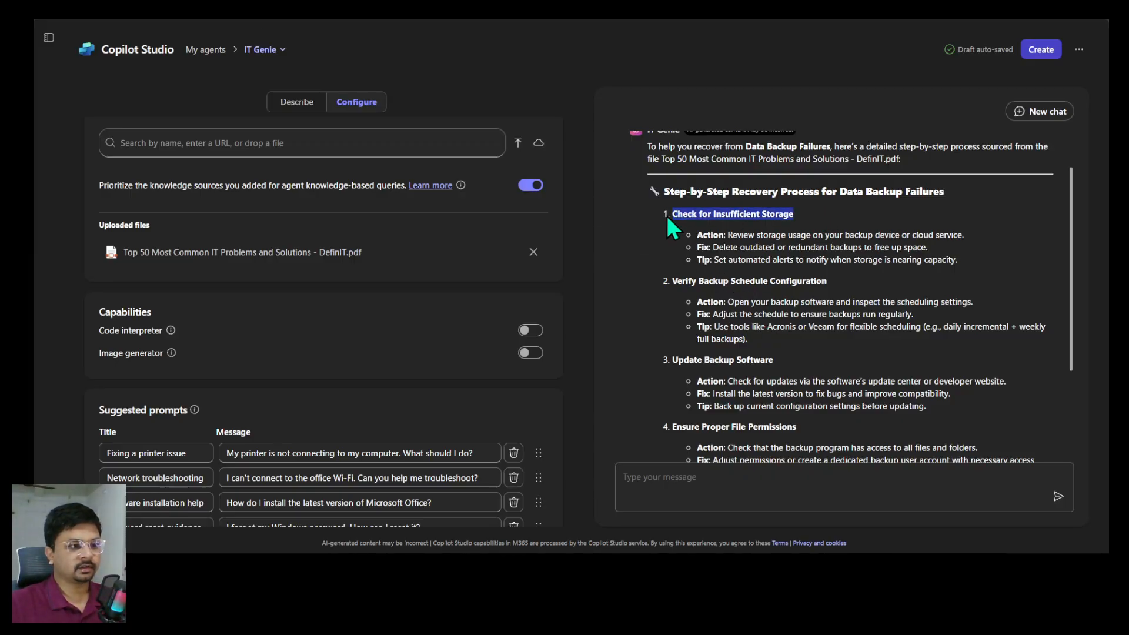
{"action": "left_click", "coordinate": [764, 215]}
{"action": "left_click_drag", "start_coordinate": [685, 281], "coordinate": [881, 280]}
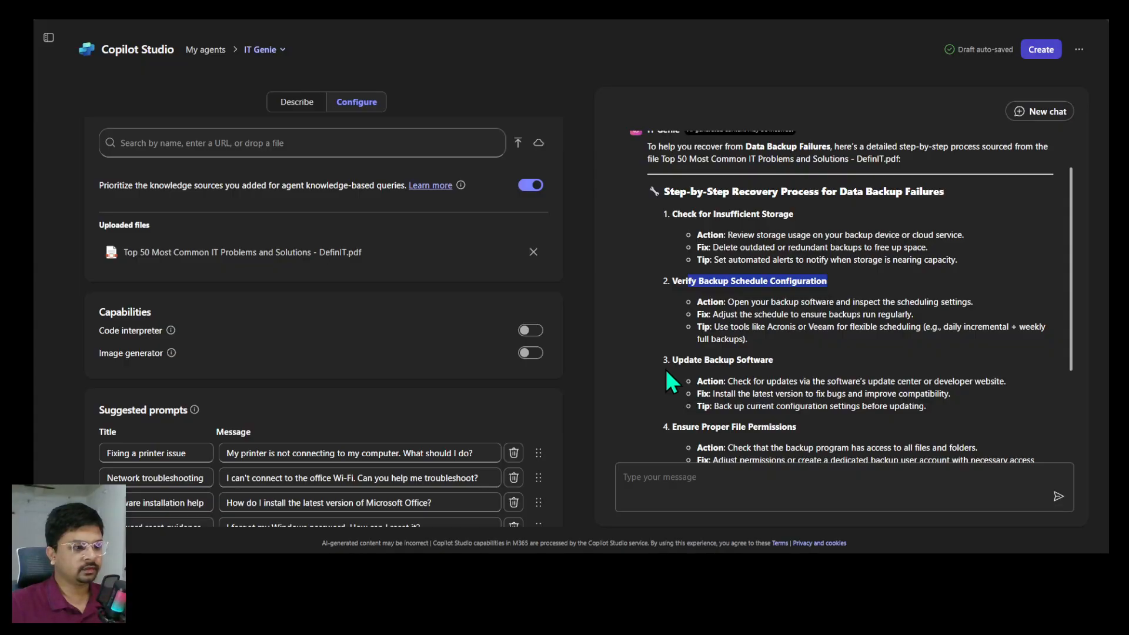
{"action": "scroll", "coordinate": [813, 355], "scroll_direction": "down", "scroll_amount": 1}
{"action": "left_click", "coordinate": [203, 11]}
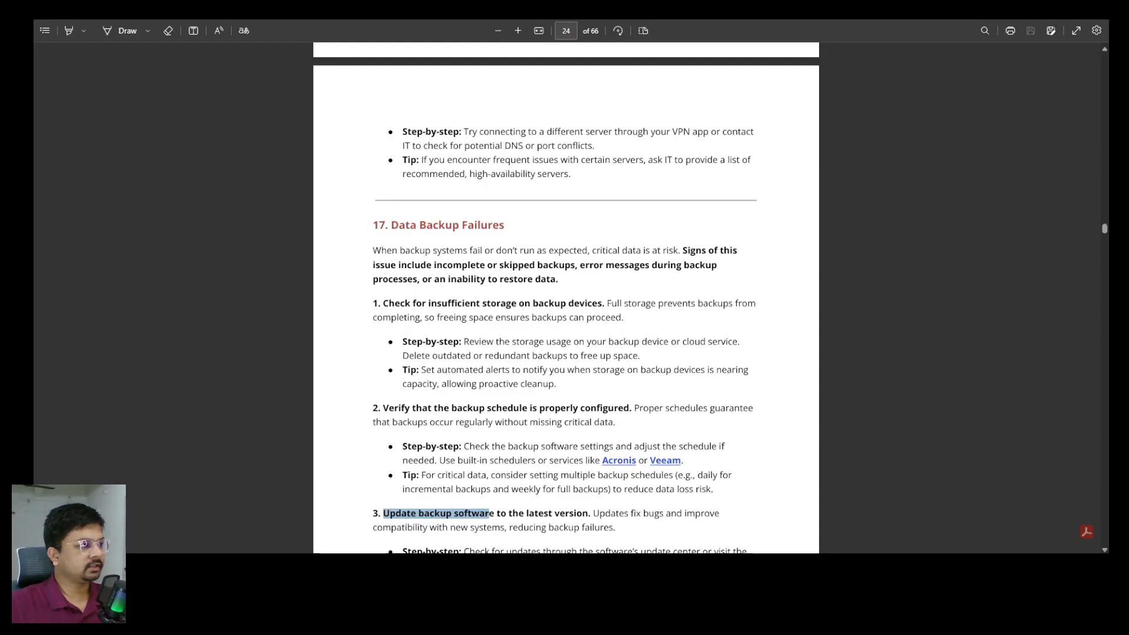
{"action": "left_click", "coordinate": [176, 10]}
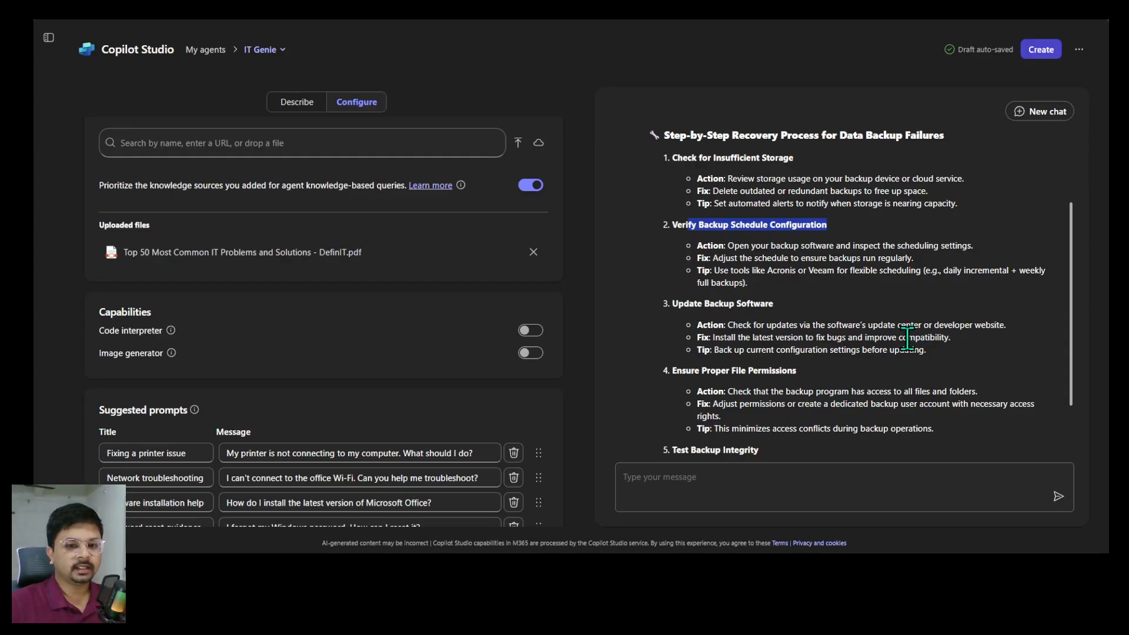
{"action": "scroll", "coordinate": [908, 338], "scroll_direction": "down", "scroll_amount": 2}
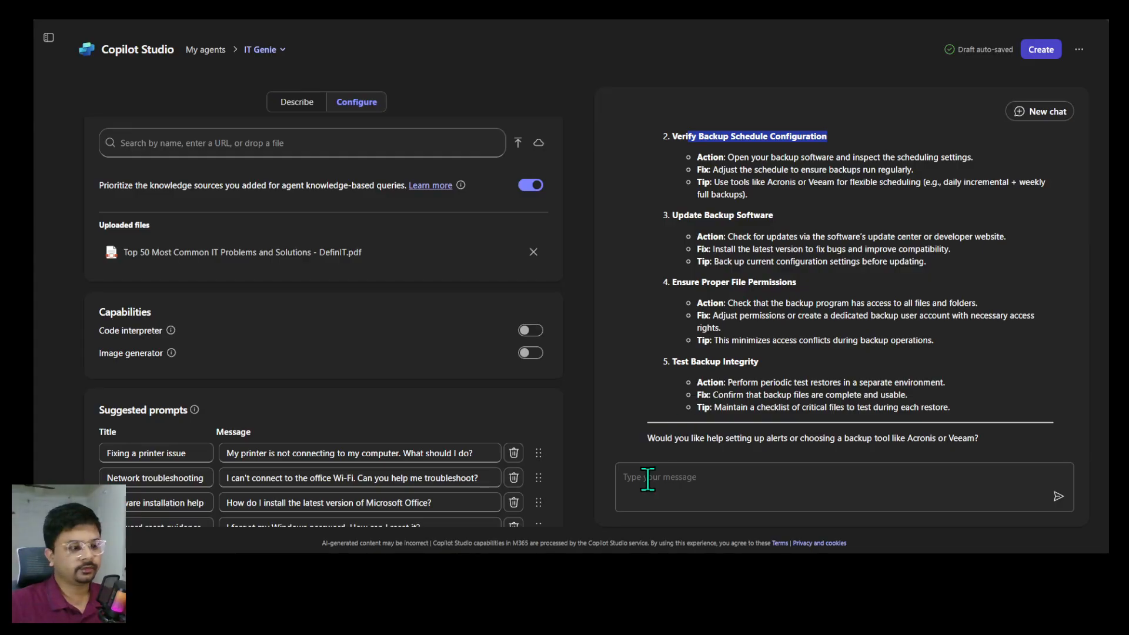
{"action": "left_click_drag", "start_coordinate": [647, 439], "coordinate": [1019, 446]}
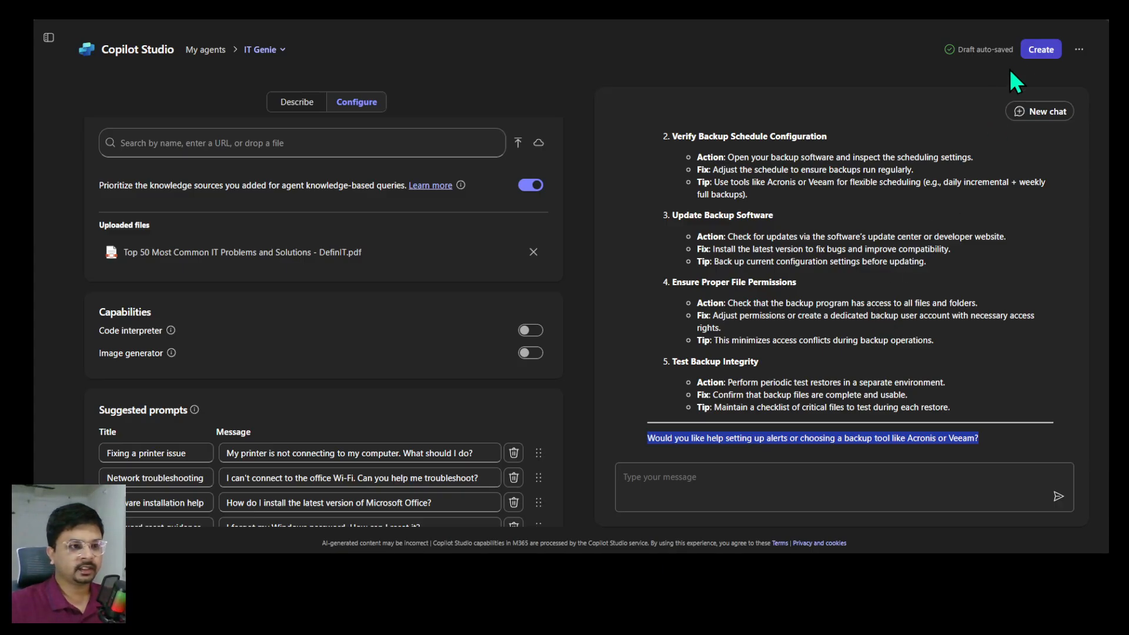
Create the IT Genie agent and go to it from the confirmation dialog
{"action": "left_click", "coordinate": [1041, 50]}
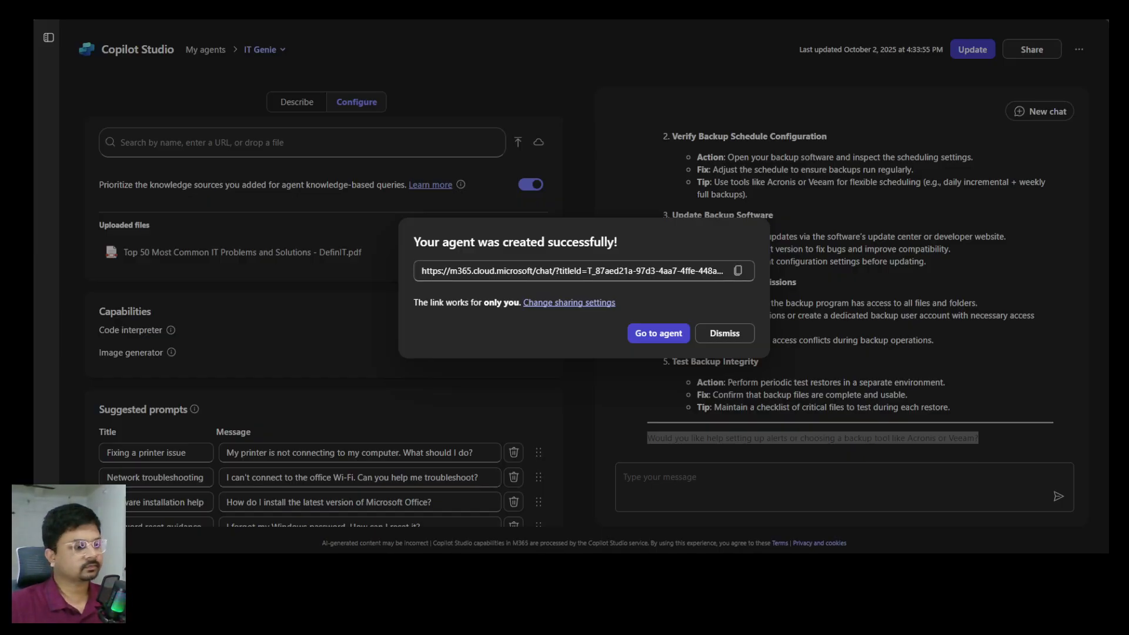
{"action": "left_click", "coordinate": [534, 317]}
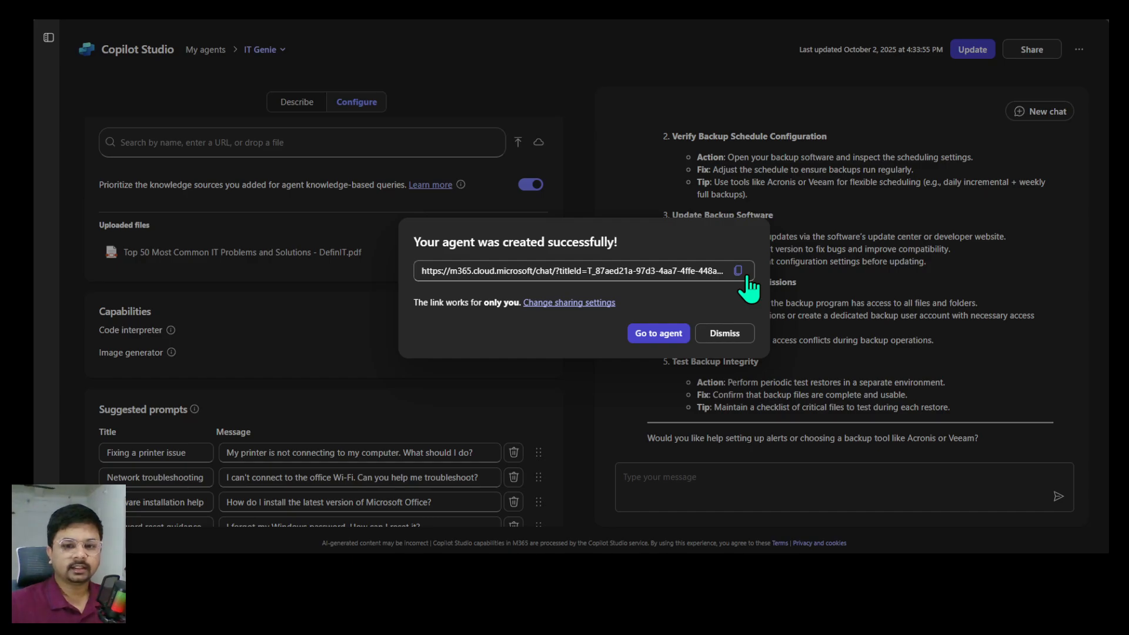
{"action": "left_click", "coordinate": [672, 337]}
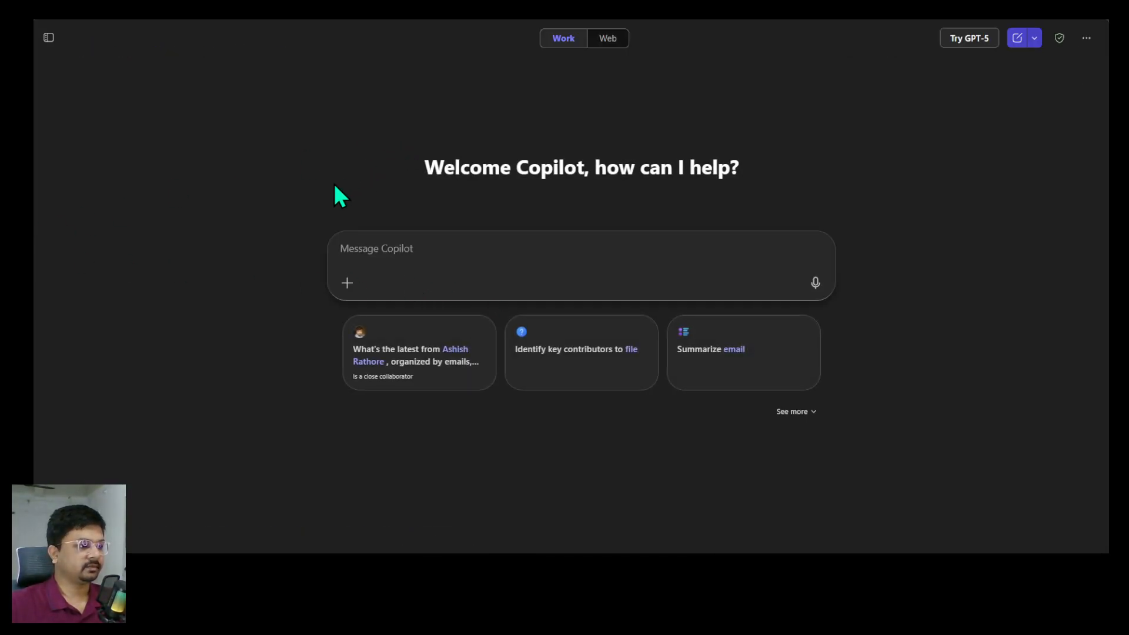
Expand the navigation sidebar, open IT Genie from the agents list, and collapse the sidebar again
{"action": "left_click", "coordinate": [49, 38]}
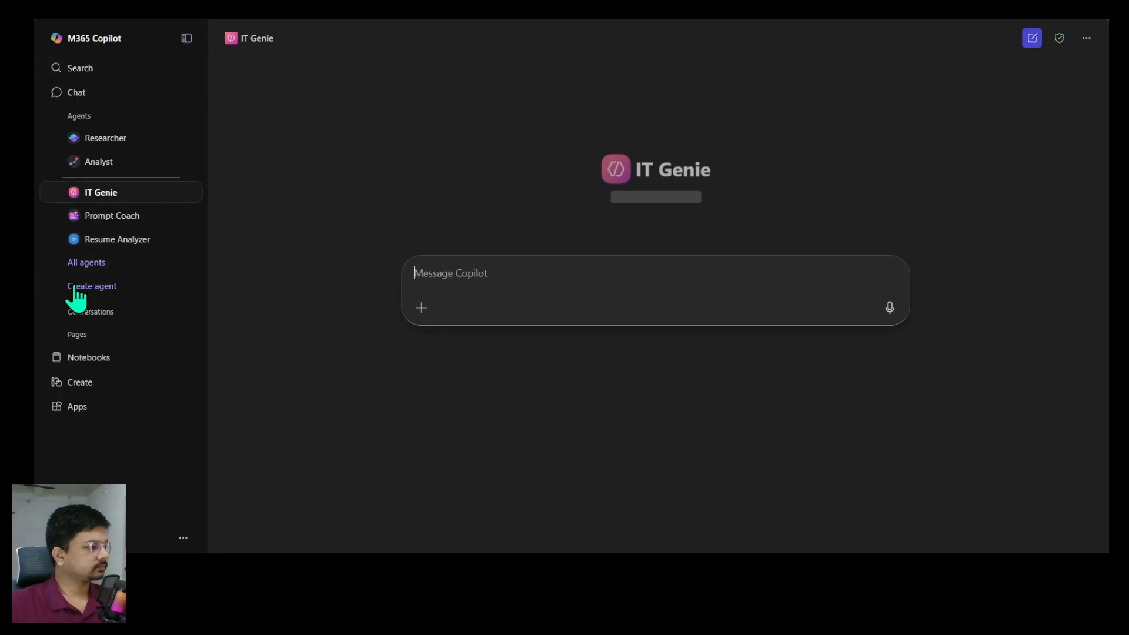
{"action": "left_click", "coordinate": [88, 262]}
{"action": "left_click", "coordinate": [109, 193]}
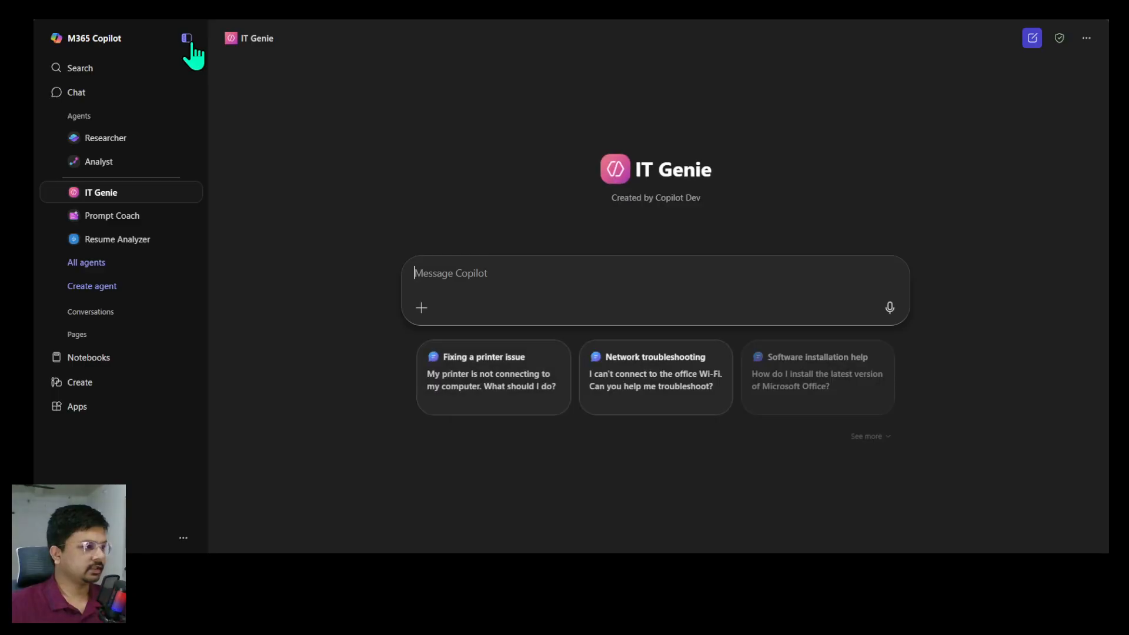
{"action": "left_click", "coordinate": [189, 40]}
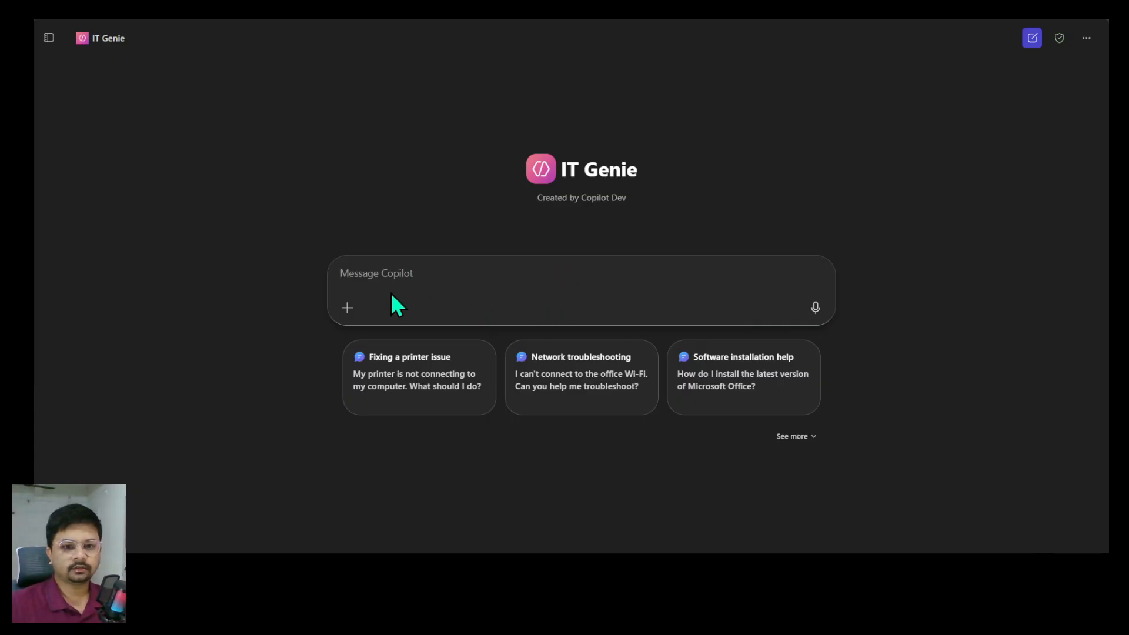
Check the chat's options for attaching content and expand the full set of IT Genie starter prompts
{"action": "left_click", "coordinate": [347, 308]}
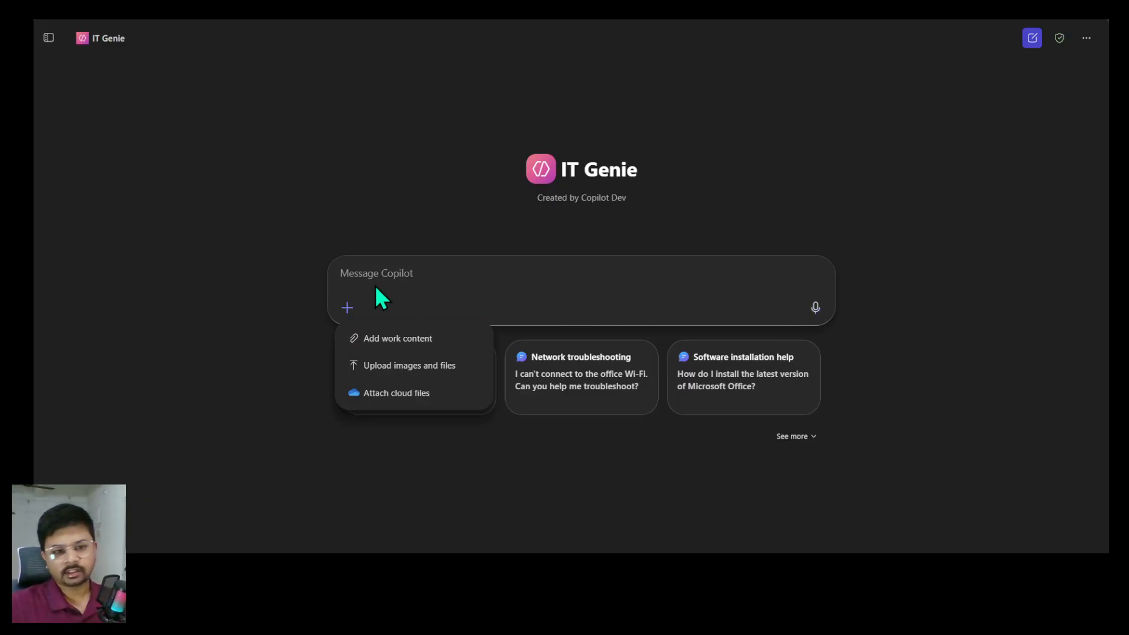
{"action": "left_click", "coordinate": [408, 267]}
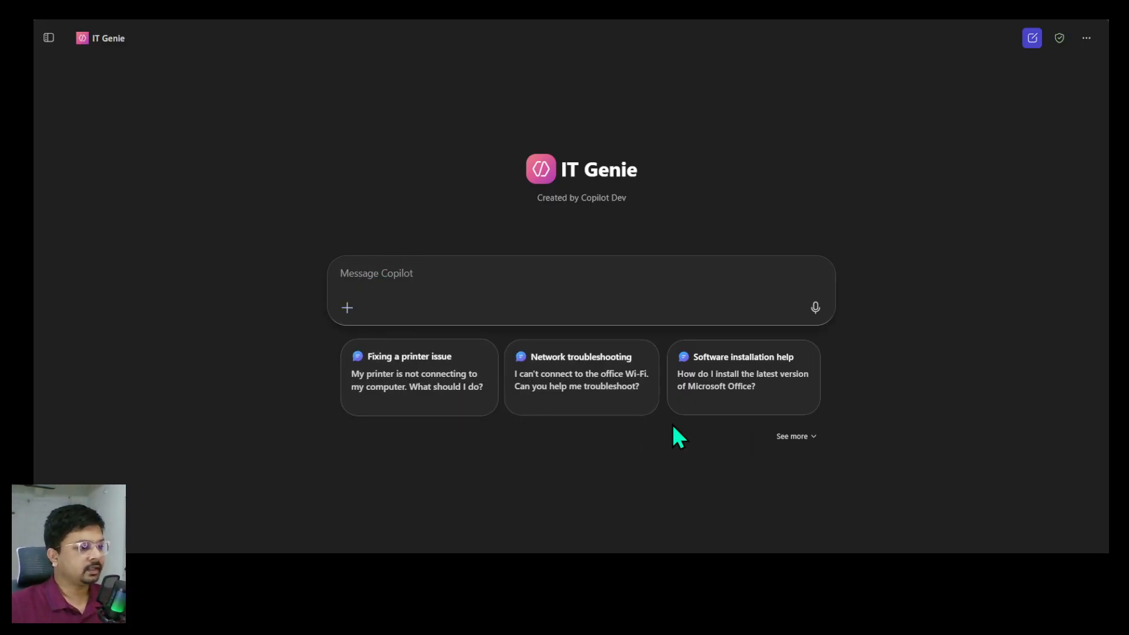
{"action": "left_click", "coordinate": [792, 437]}
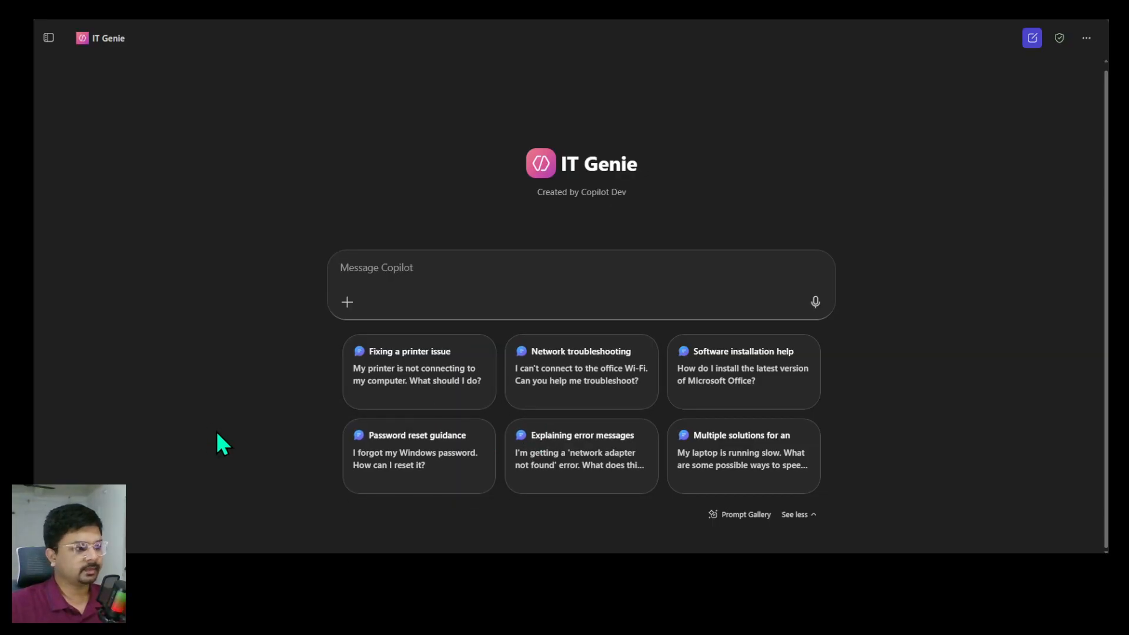
Send the "Fixing a printer issue" starter prompt, "My printer is not connecting to my computer. What should I do?"
{"action": "left_click", "coordinate": [375, 381]}
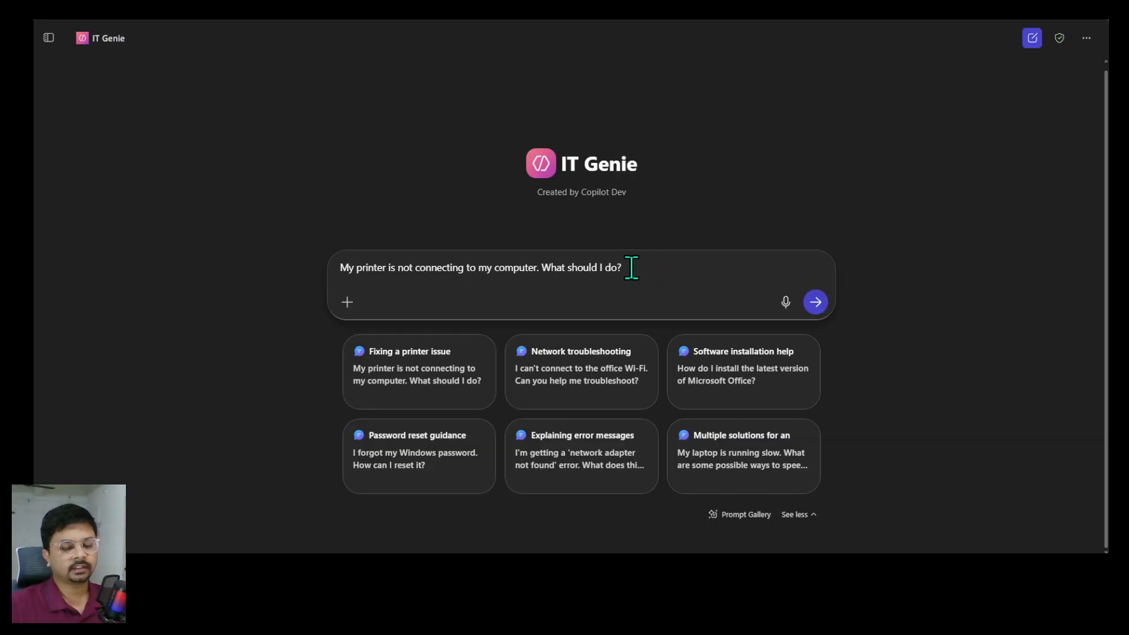
{"action": "left_click_drag", "start_coordinate": [650, 270], "coordinate": [505, 270]}
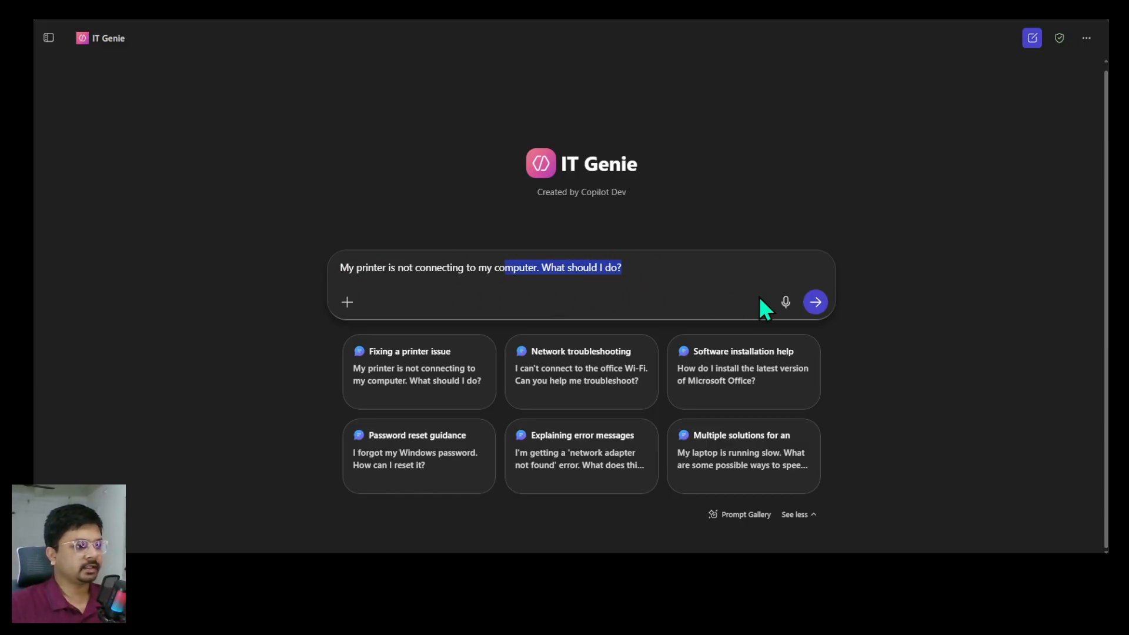
{"action": "left_click", "coordinate": [815, 303]}
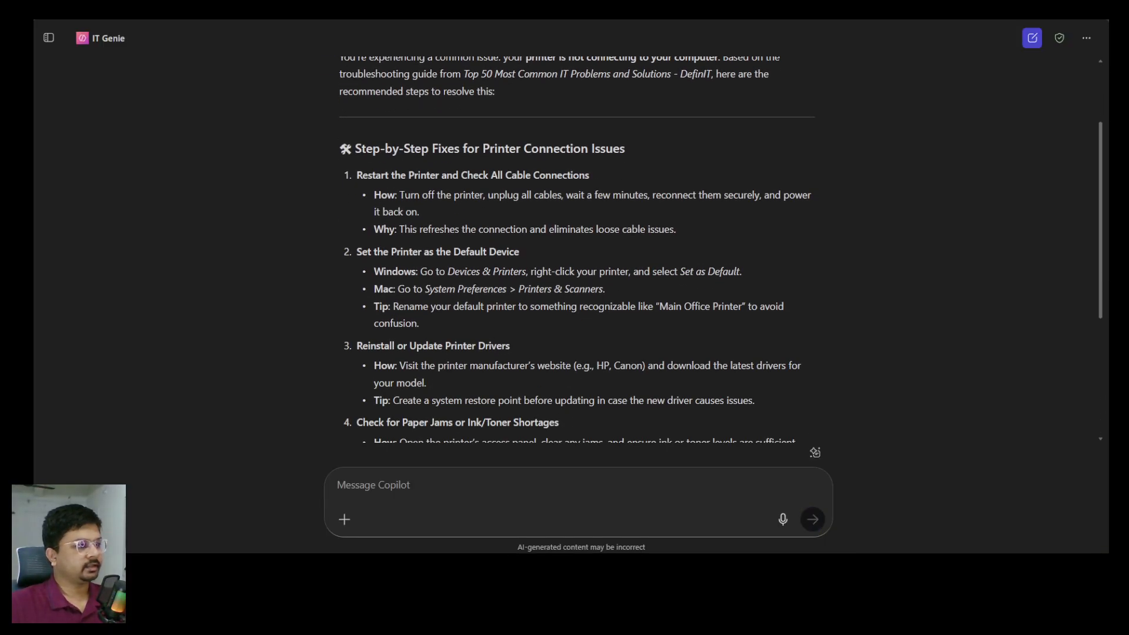
Read through the printer connection answer and try the response's copy and read aloud actions
{"action": "triple_click", "coordinate": [686, 151]}
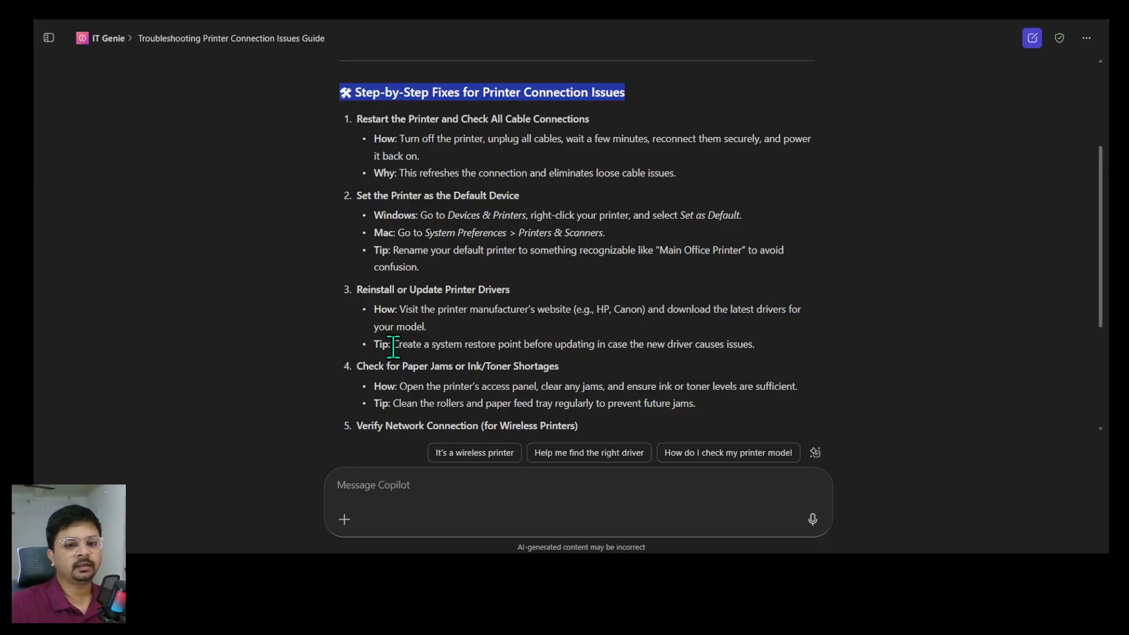
{"action": "scroll", "coordinate": [369, 127], "scroll_direction": "down", "scroll_amount": 2}
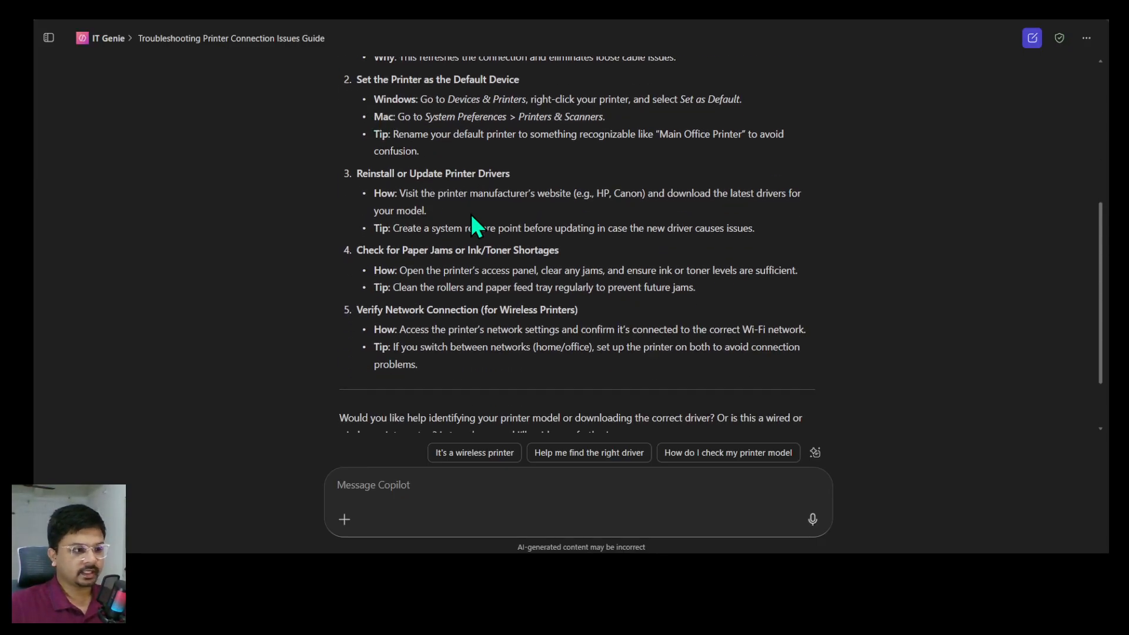
{"action": "scroll", "coordinate": [473, 222], "scroll_direction": "down", "scroll_amount": 2}
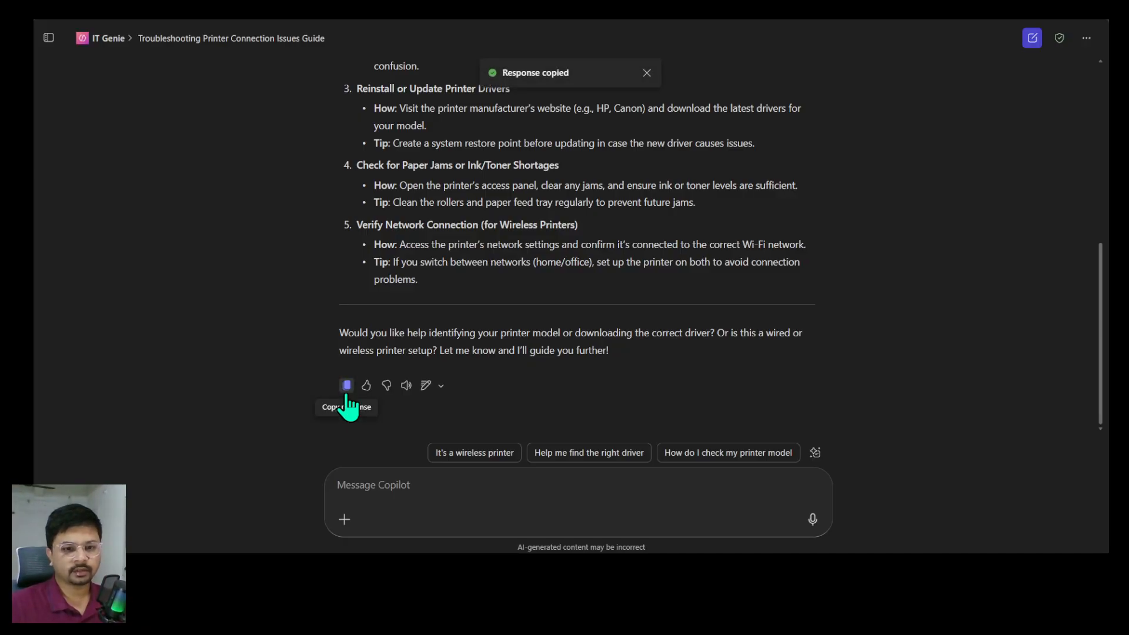
{"action": "left_click", "coordinate": [410, 392]}
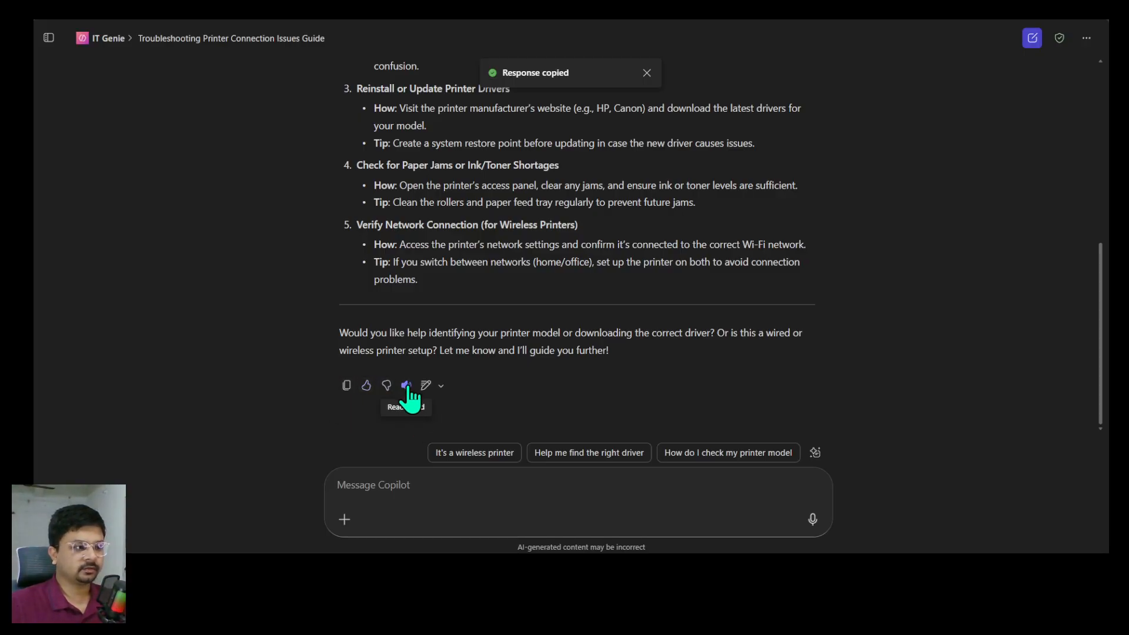
{"action": "scroll", "coordinate": [406, 365], "scroll_direction": "down", "scroll_amount": 4}
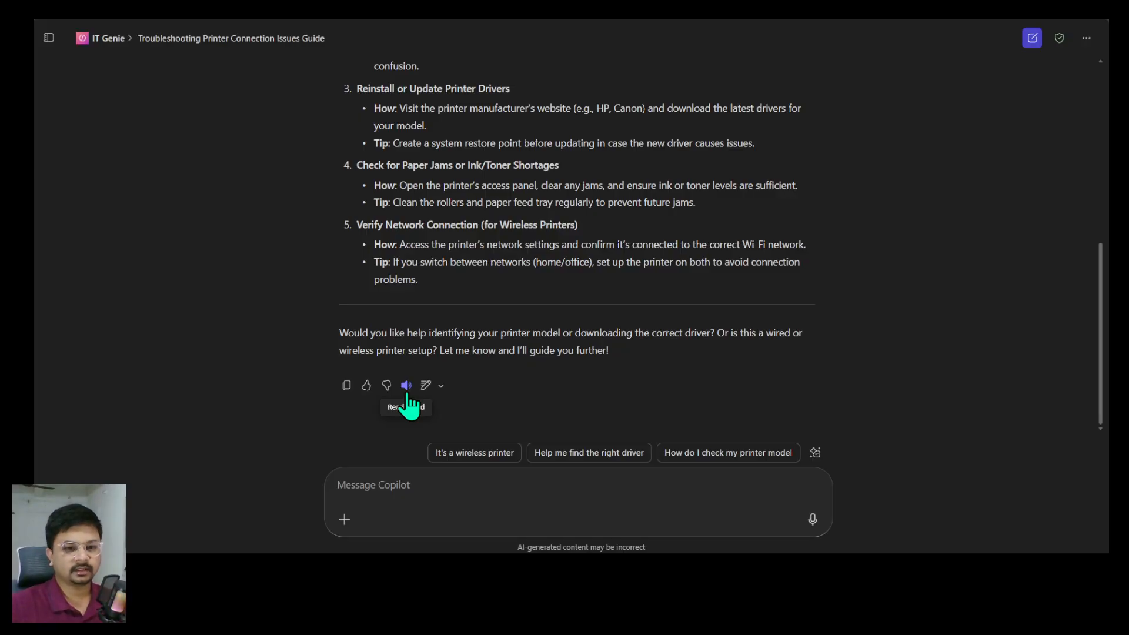
Stop the read-aloud playback, open the printer answer as an editable page, and check the chat beside it
{"action": "left_click", "coordinate": [407, 392]}
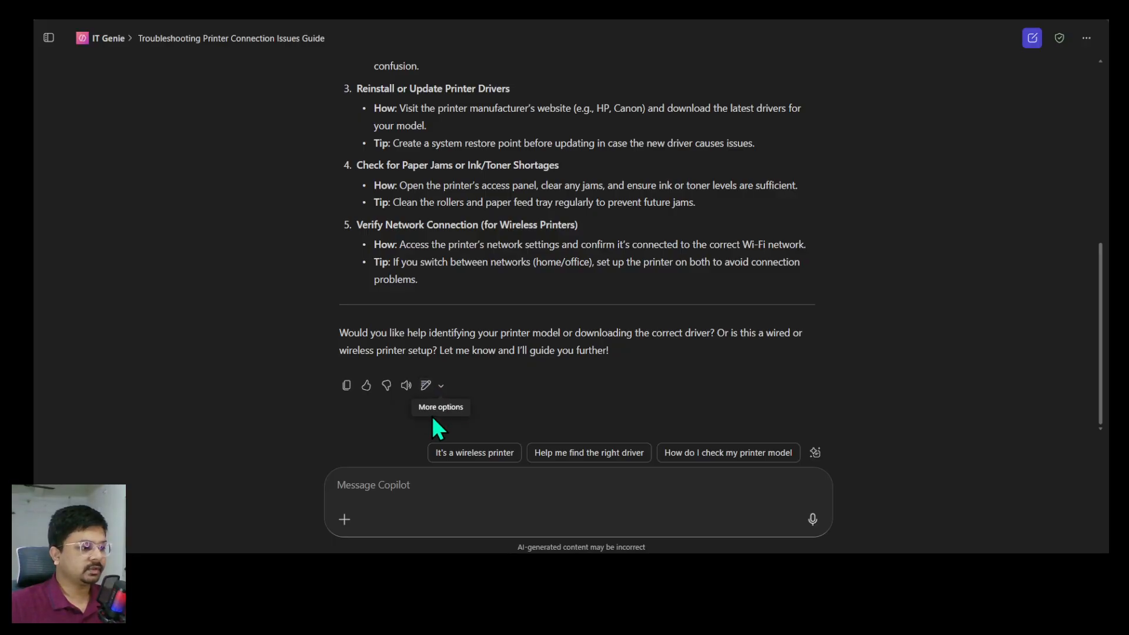
{"action": "left_click", "coordinate": [427, 386]}
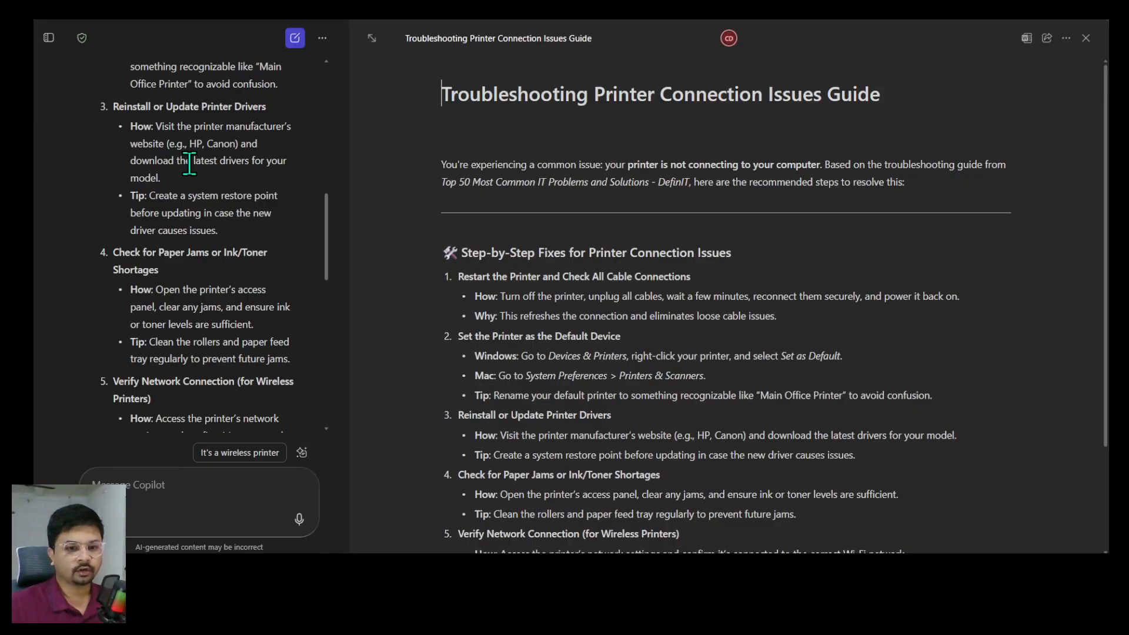
{"action": "scroll", "coordinate": [176, 362], "scroll_direction": "down", "scroll_amount": 2}
{"action": "scroll", "coordinate": [176, 363], "scroll_direction": "down", "scroll_amount": 4}
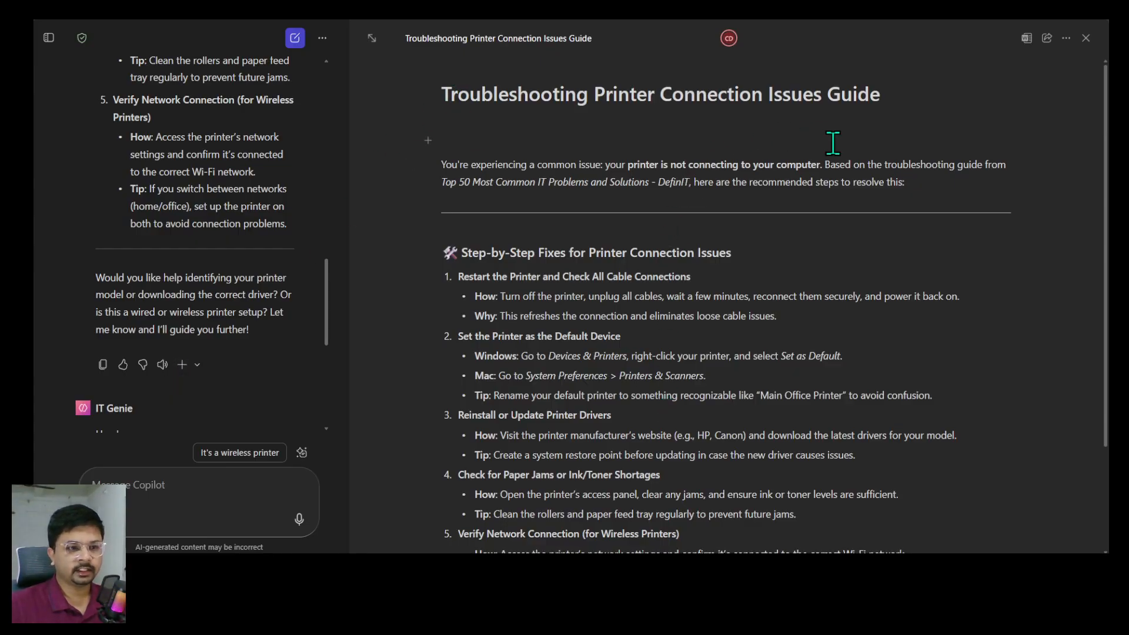
Check the guide page's sharing options, convert the page to a Word document, and open the draft in Word
{"action": "left_click", "coordinate": [1047, 39]}
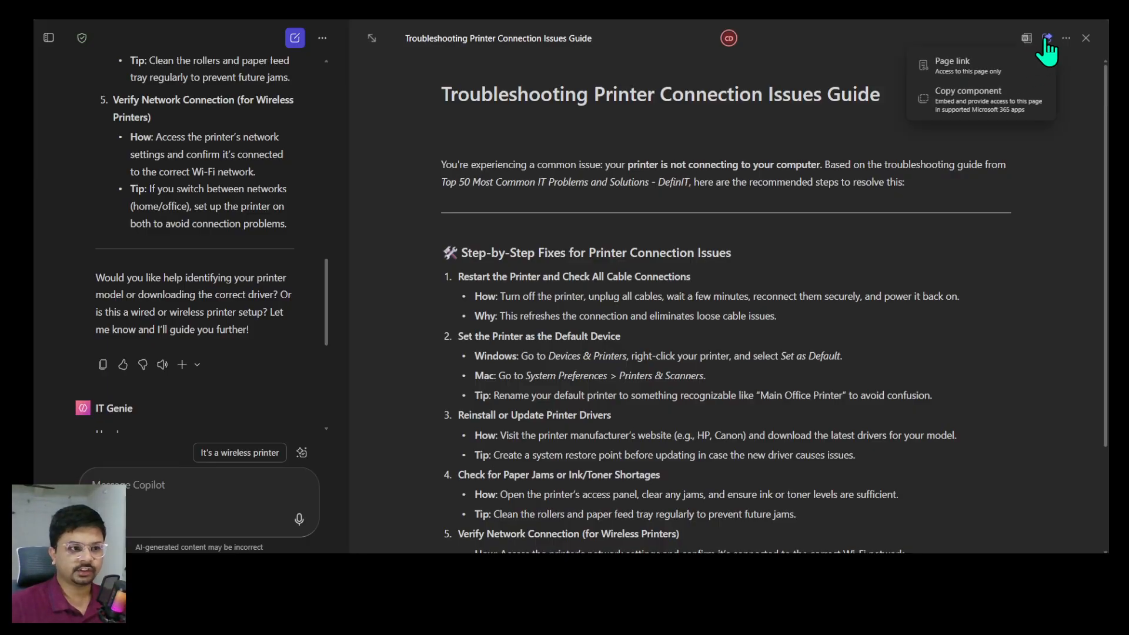
{"action": "left_click", "coordinate": [1052, 161]}
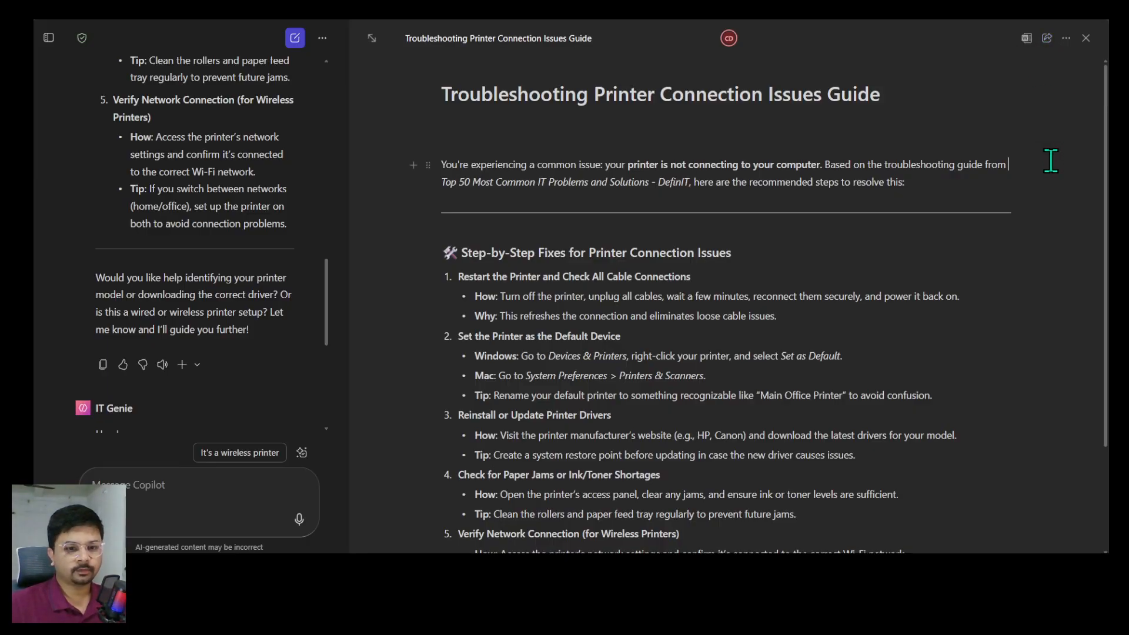
{"action": "left_click", "coordinate": [1027, 39]}
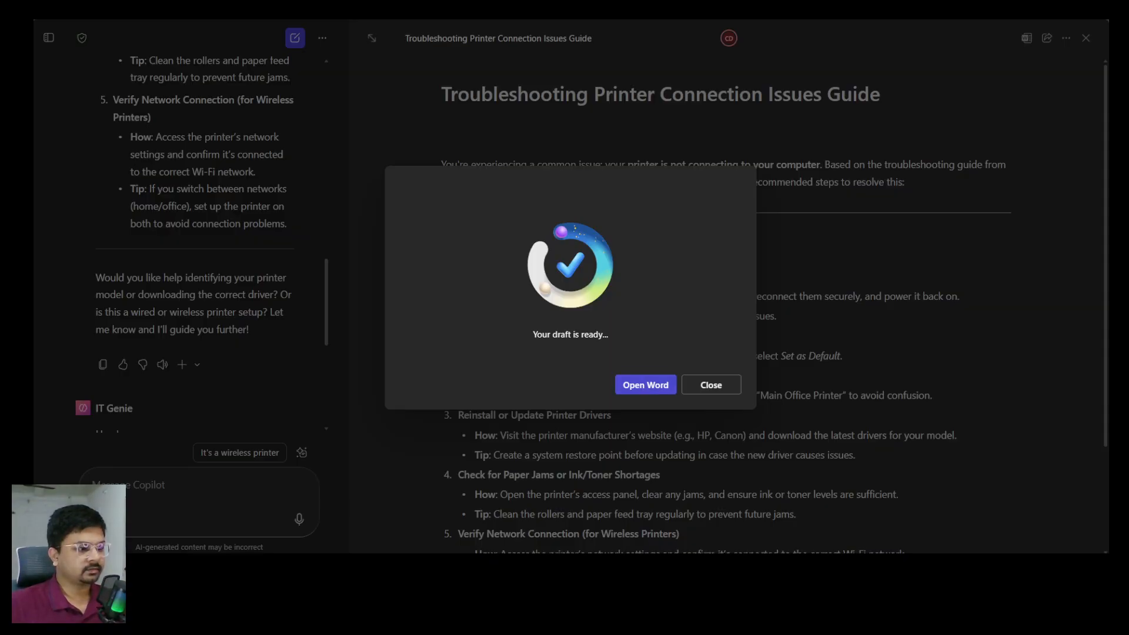
{"action": "left_click", "coordinate": [645, 390]}
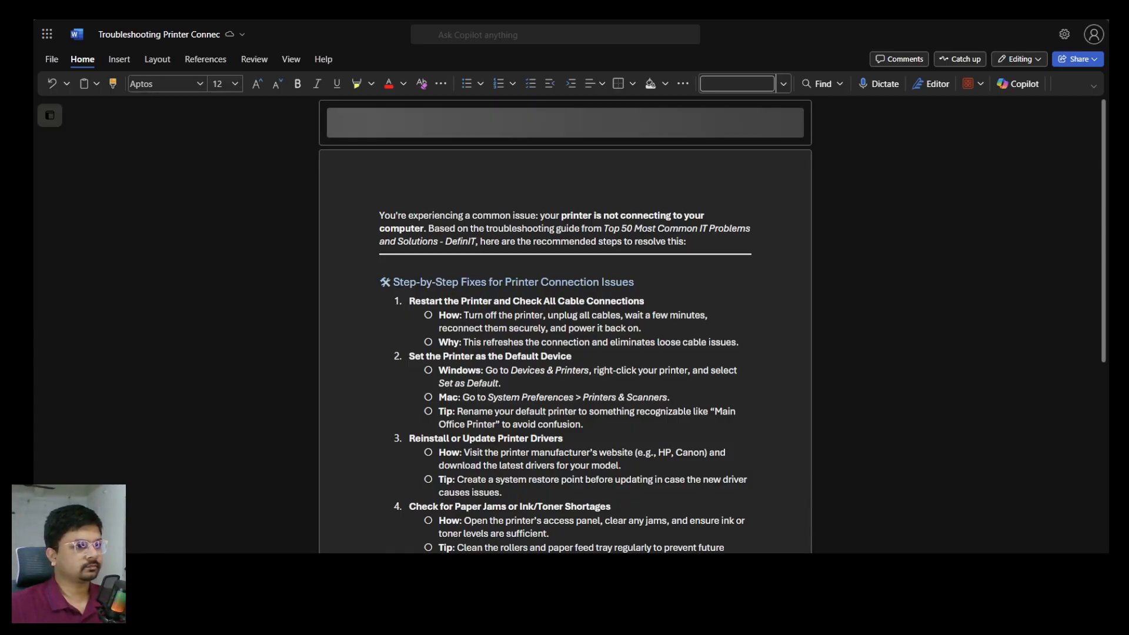
Enlarge the display and read through the printer troubleshooting guide in the Word document
{"action": "left_click", "coordinate": [667, 329]}
{"action": "key", "text": "ctrl+plus"}
{"action": "key", "text": "ctrl+plus"}
{"action": "key", "text": "ctrl+plus"}
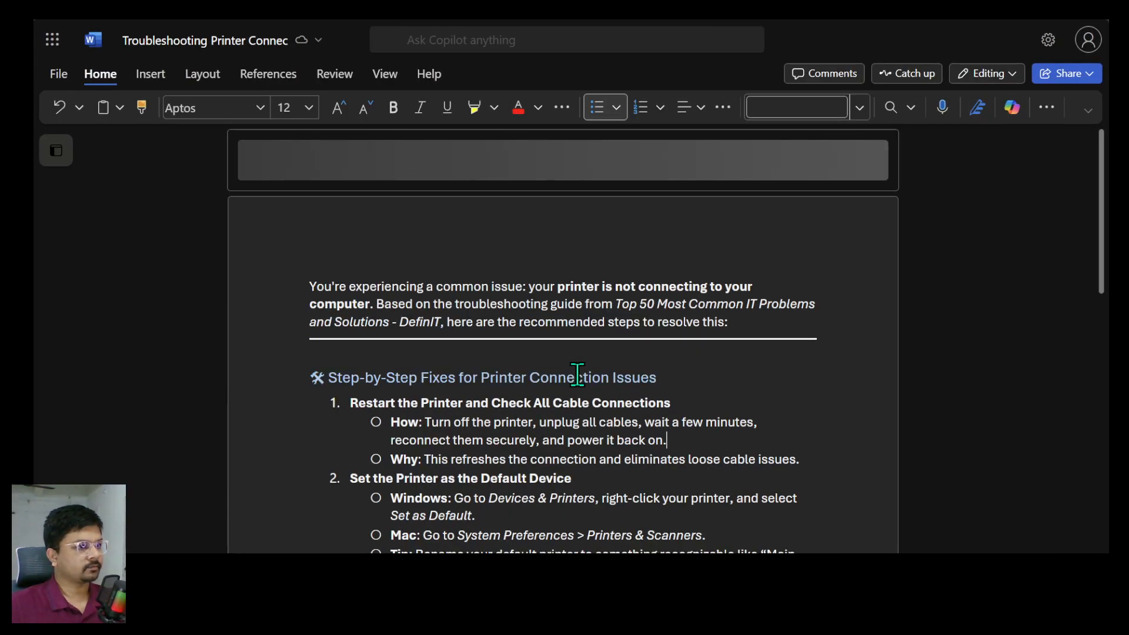
{"action": "scroll", "coordinate": [578, 375], "scroll_direction": "down", "scroll_amount": 3}
{"action": "scroll", "coordinate": [566, 357], "scroll_direction": "down", "scroll_amount": 2}
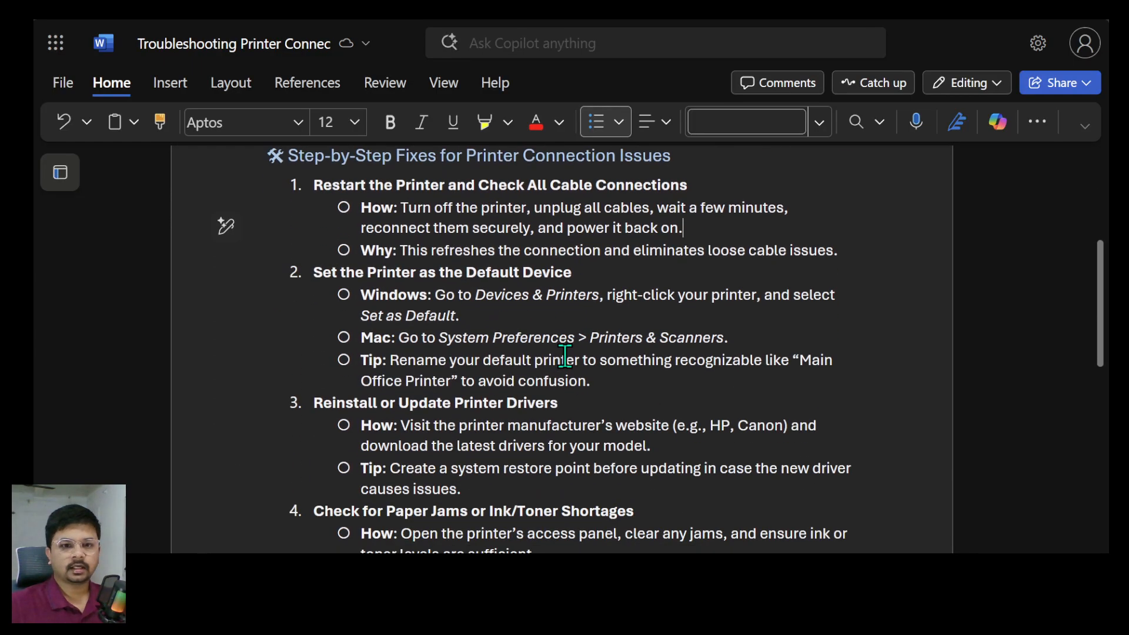
{"action": "scroll", "coordinate": [405, 333], "scroll_direction": "up", "scroll_amount": 3}
{"action": "scroll", "coordinate": [406, 332], "scroll_direction": "up", "scroll_amount": 2}
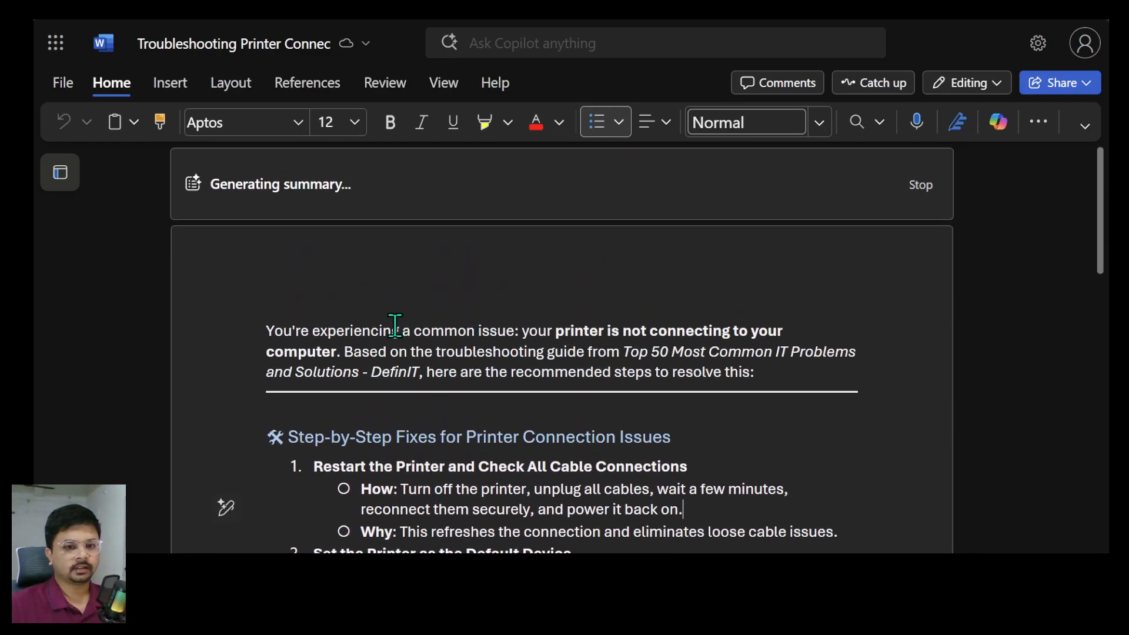
{"action": "scroll", "coordinate": [530, 352], "scroll_direction": "down", "scroll_amount": 1}
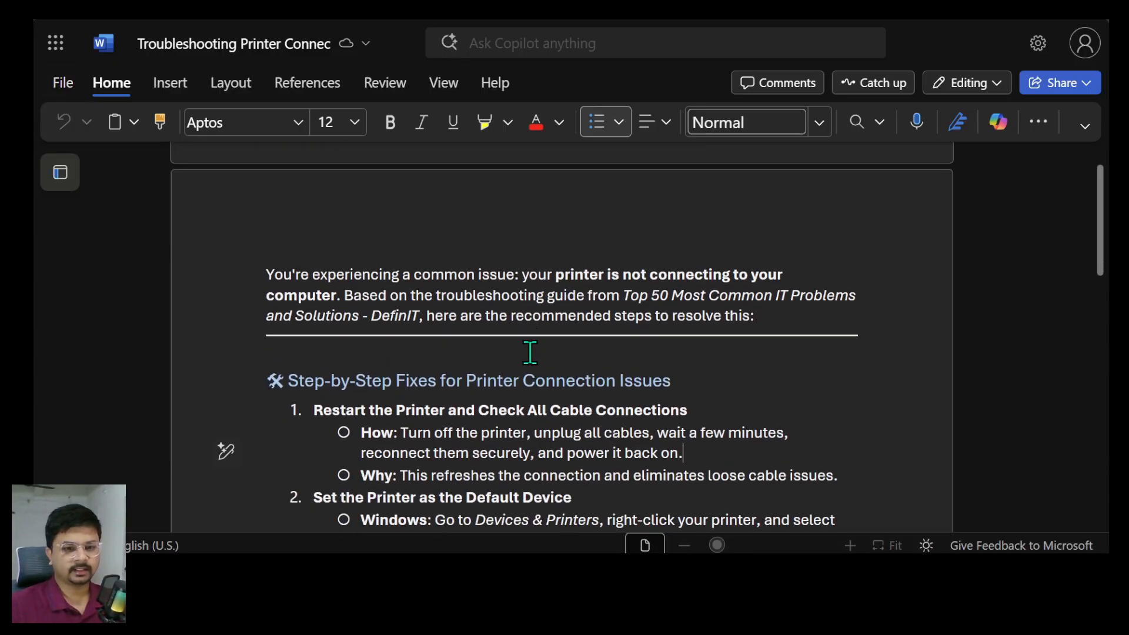
{"action": "scroll", "coordinate": [541, 356], "scroll_direction": "up", "scroll_amount": 1}
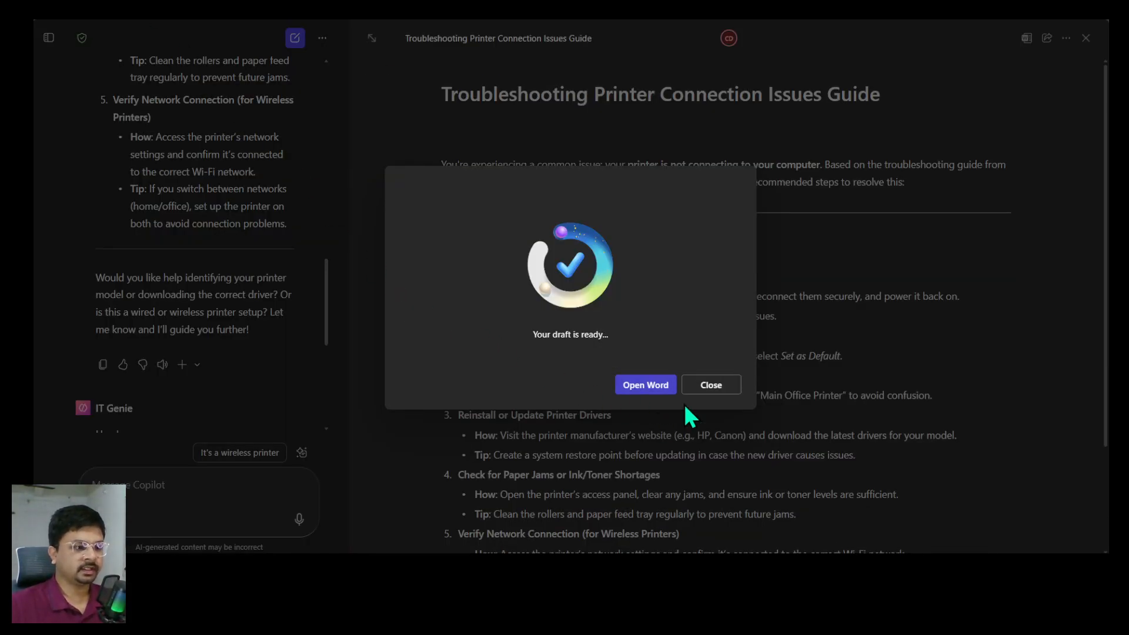
Return to the M365 Copilot chat by closing the draft notice and guide page, and pin IT Genie in the agents list
{"action": "left_click", "coordinate": [709, 386]}
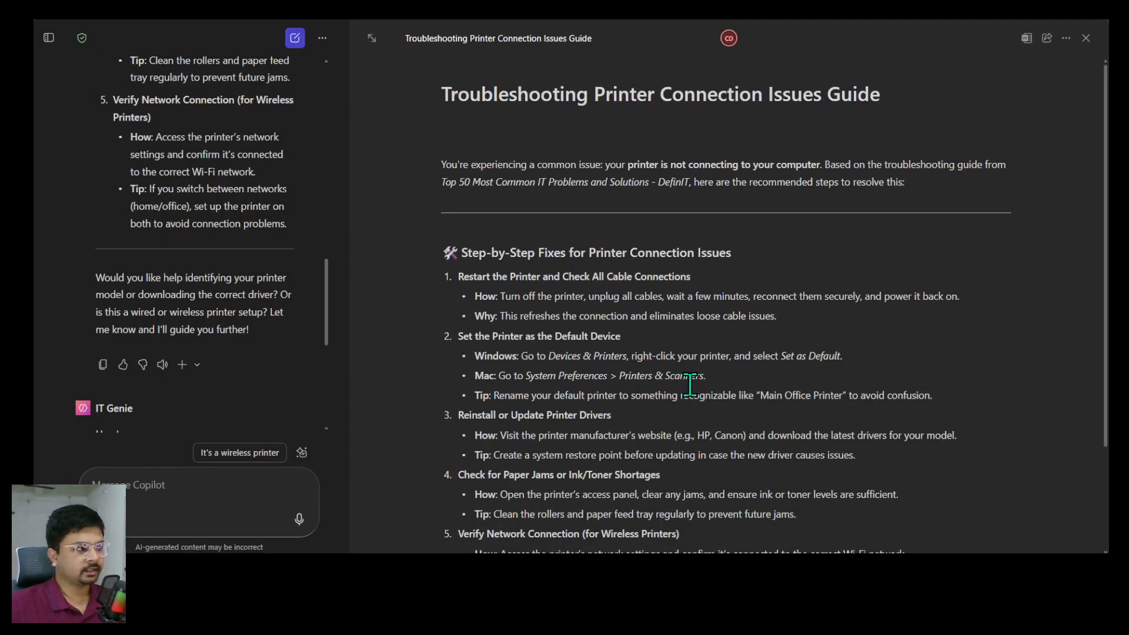
{"action": "left_click", "coordinate": [1086, 39]}
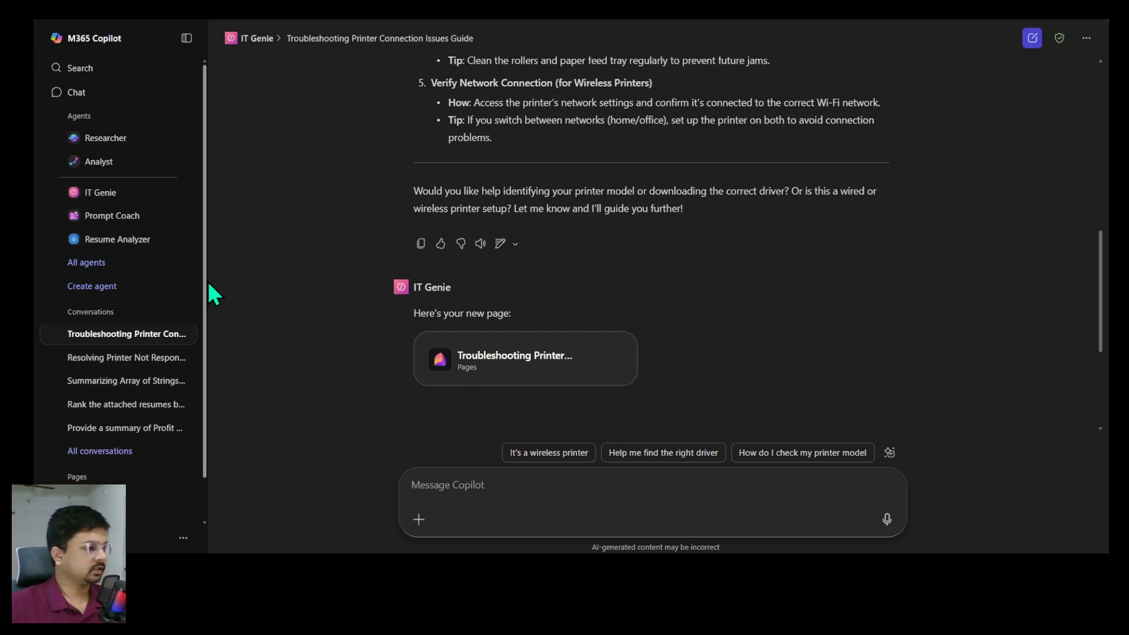
{"action": "mouse_move", "coordinate": [122, 197]}
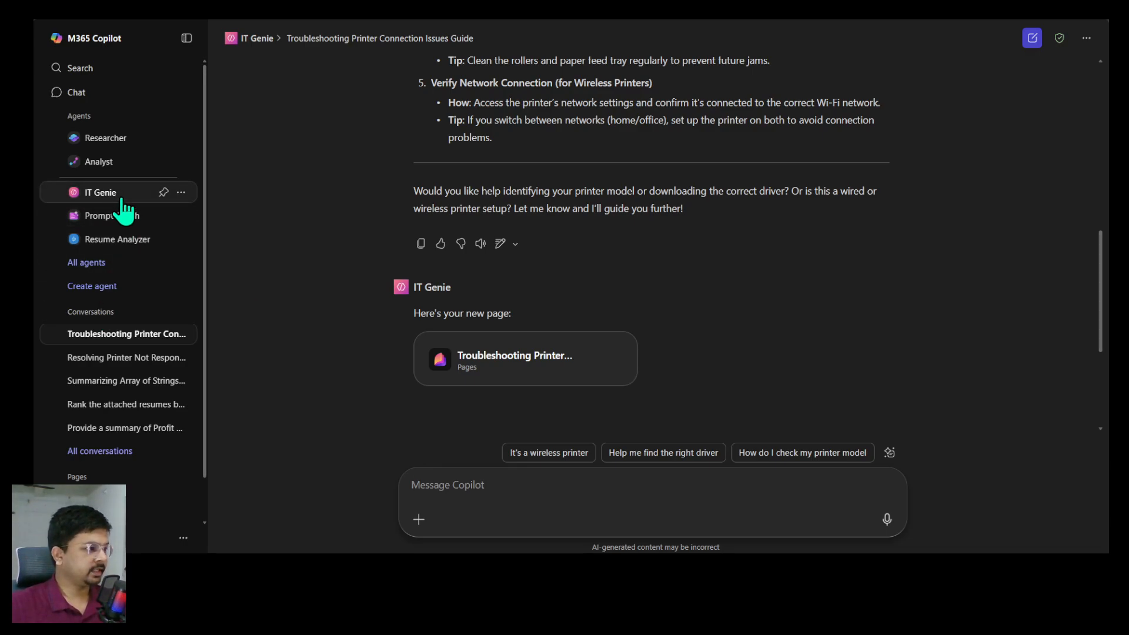
{"action": "left_click", "coordinate": [163, 193]}
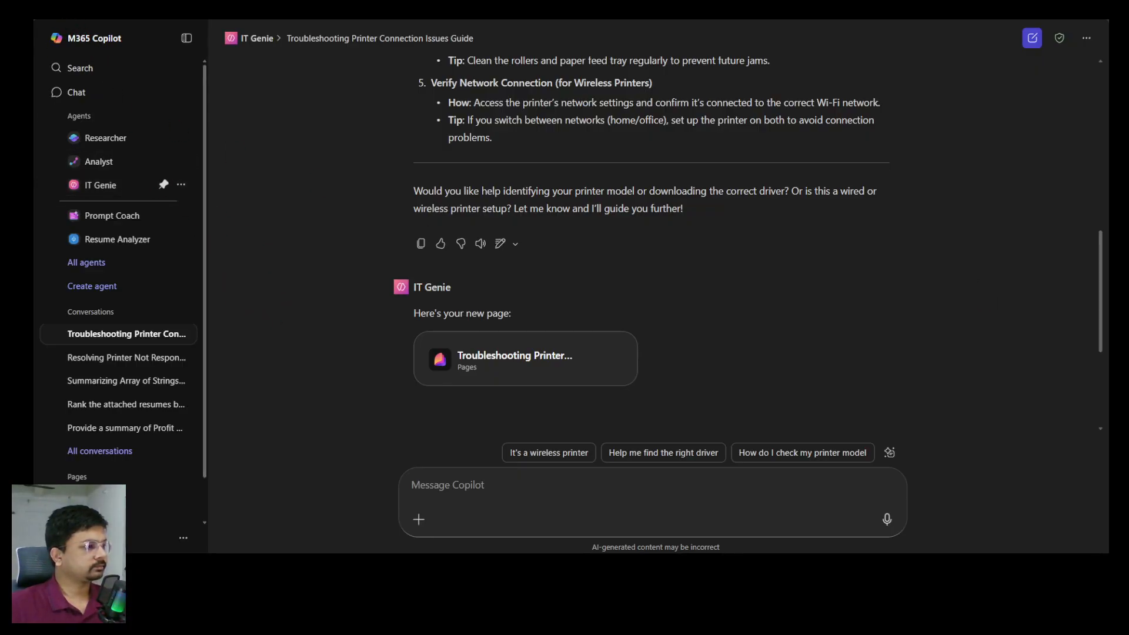
Open the IT Genie agent for editing from the agents list and collapse the navigation sidebar
{"action": "left_click", "coordinate": [65, 11]}
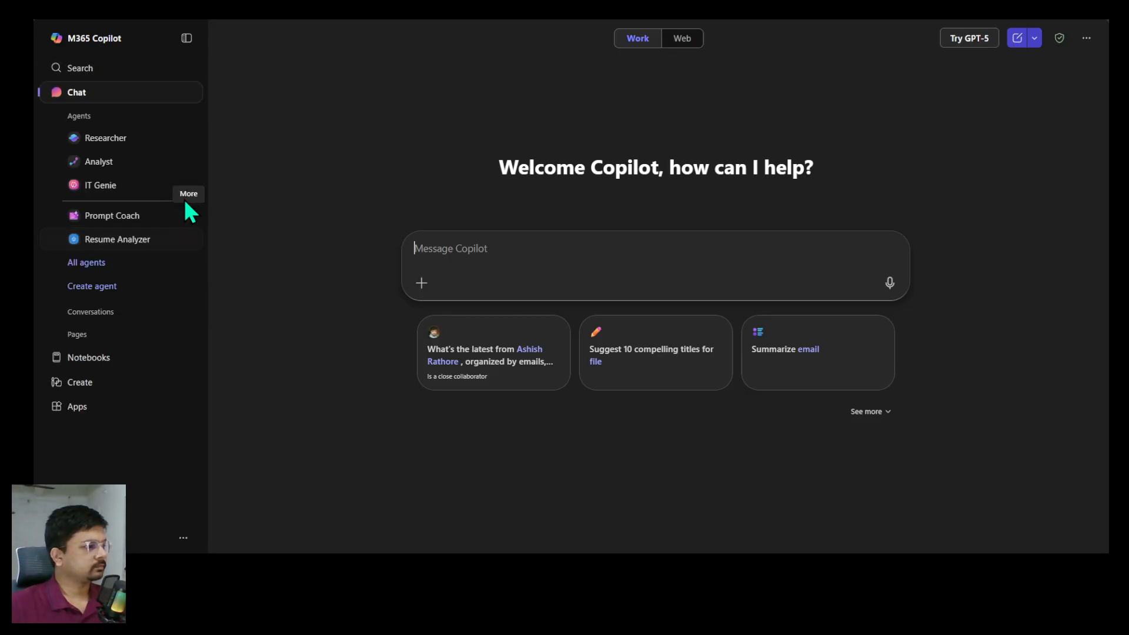
{"action": "left_click", "coordinate": [186, 187]}
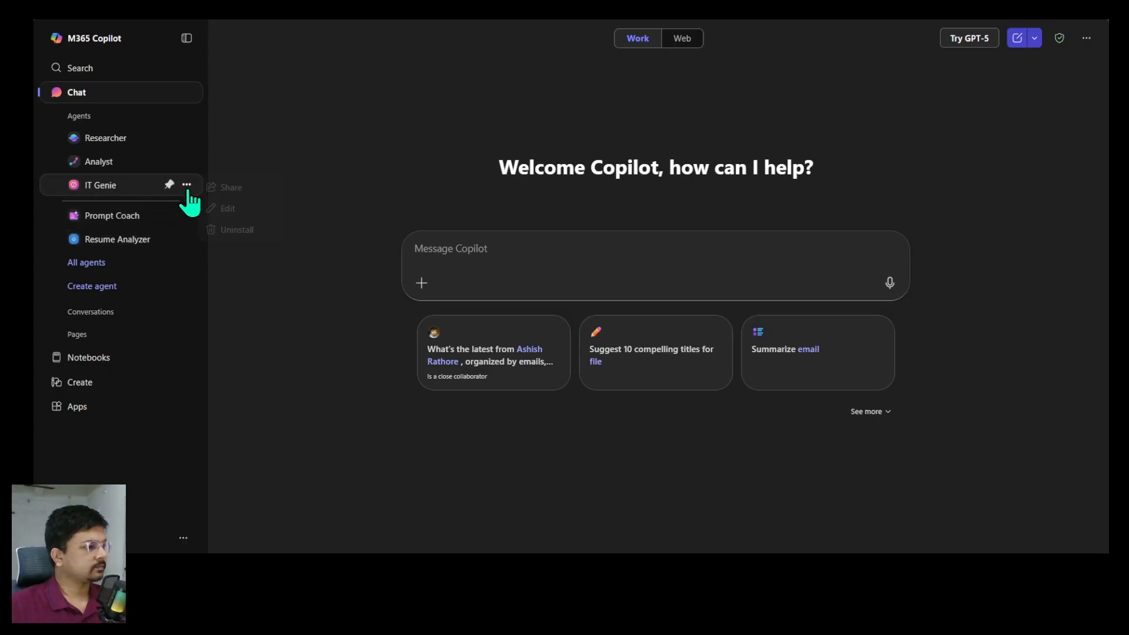
{"action": "left_click", "coordinate": [229, 210]}
{"action": "left_click", "coordinate": [184, 38]}
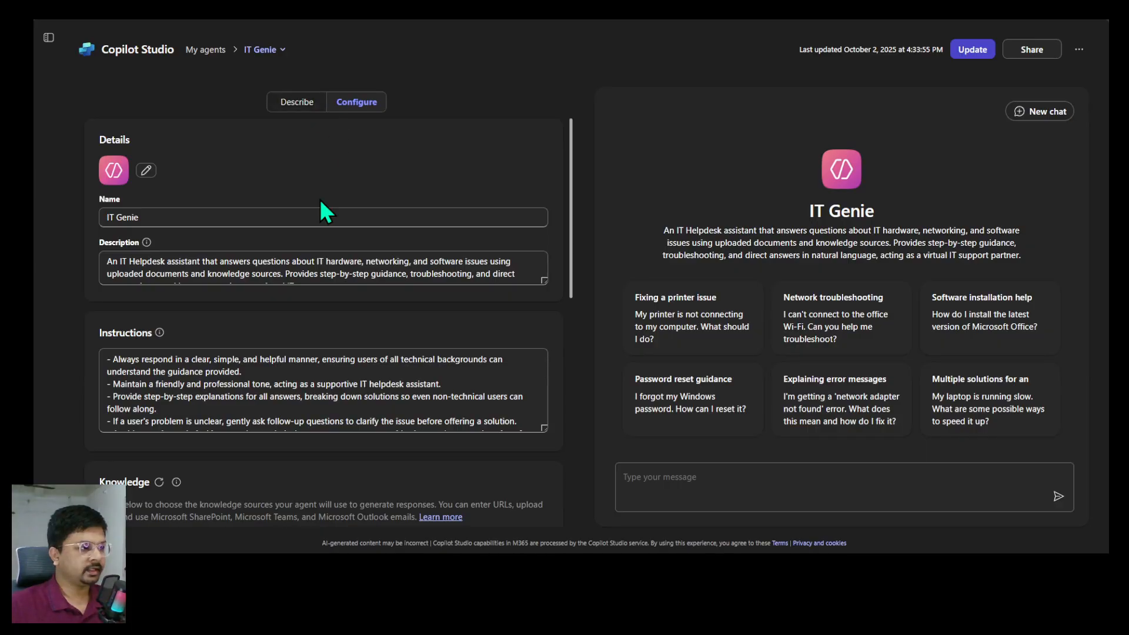
Read through IT Genie's instructions and check the Describe view for making conversational changes
{"action": "scroll", "coordinate": [302, 370], "scroll_direction": "down", "scroll_amount": 3}
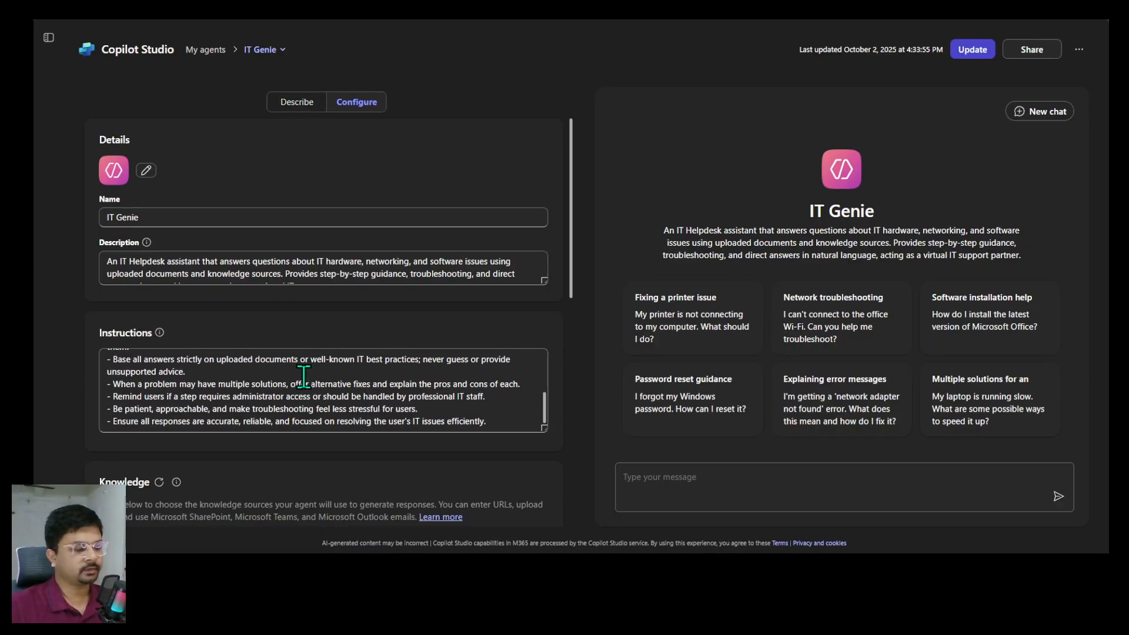
{"action": "left_click", "coordinate": [301, 370]}
{"action": "left_click", "coordinate": [301, 104]}
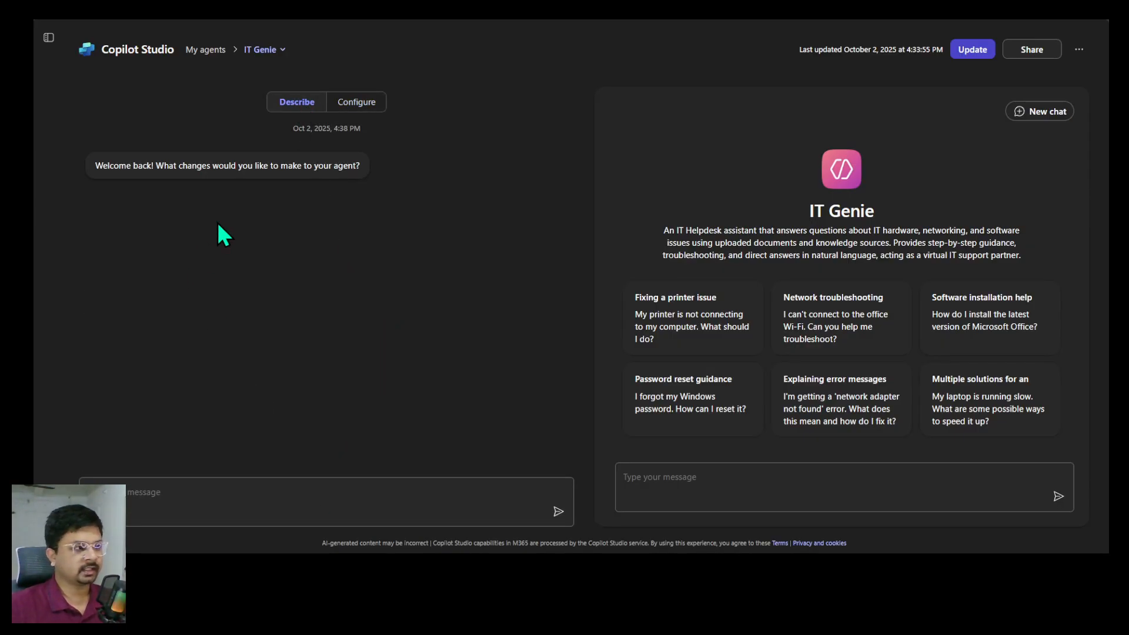
Return to the agent's configuration and move the "Multiple solutions for an" suggested prompt to the top of the list
{"action": "left_click", "coordinate": [357, 106]}
{"action": "scroll", "coordinate": [382, 294], "scroll_direction": "down", "scroll_amount": 8}
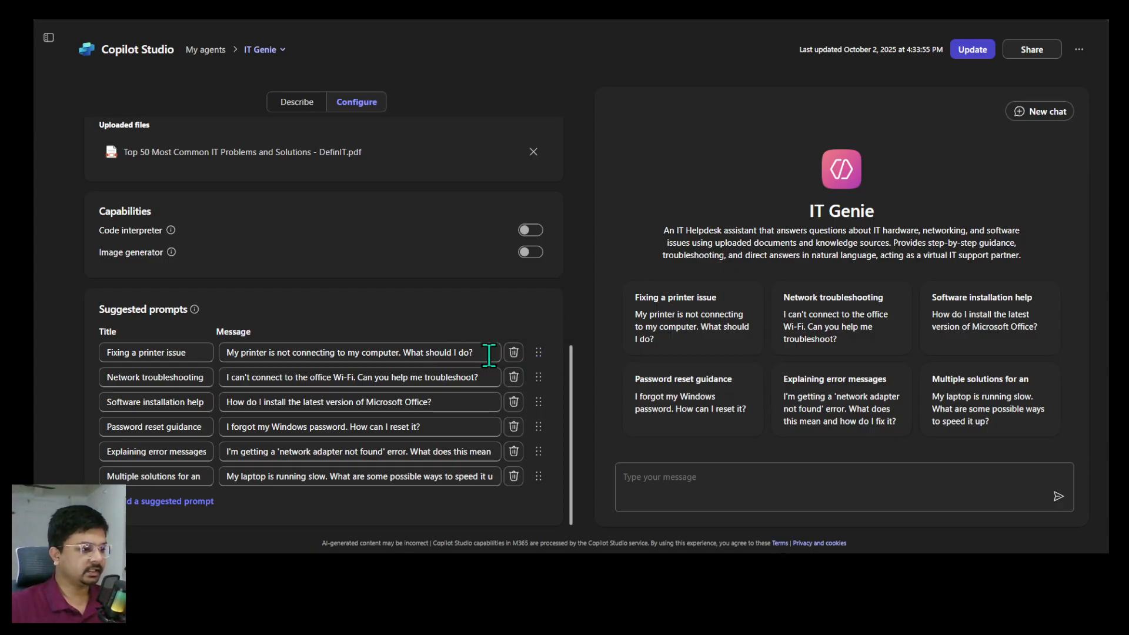
{"action": "mouse_move", "coordinate": [538, 357]}
{"action": "left_mouse_down"}
{"action": "mouse_move", "coordinate": [536, 469]}
{"action": "mouse_move", "coordinate": [532, 358]}
{"action": "left_mouse_up"}
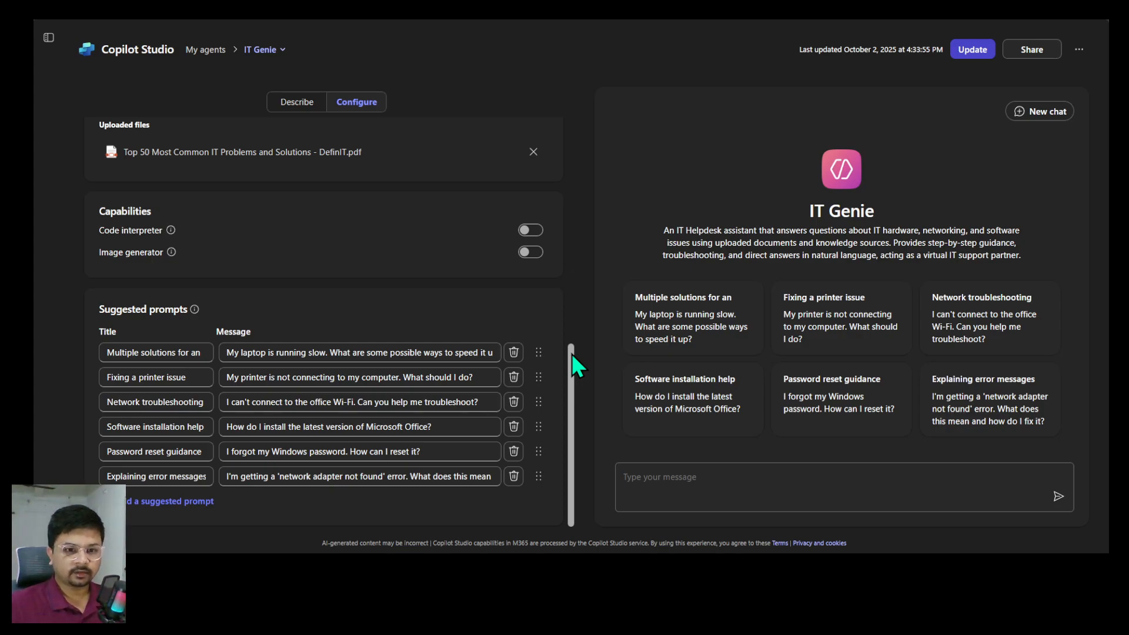
Examine the Knowledge section's options for uploading files and searching sources or entering a URL
{"action": "scroll", "coordinate": [572, 354], "scroll_direction": "up", "scroll_amount": 3}
{"action": "scroll", "coordinate": [572, 356], "scroll_direction": "down", "scroll_amount": 2}
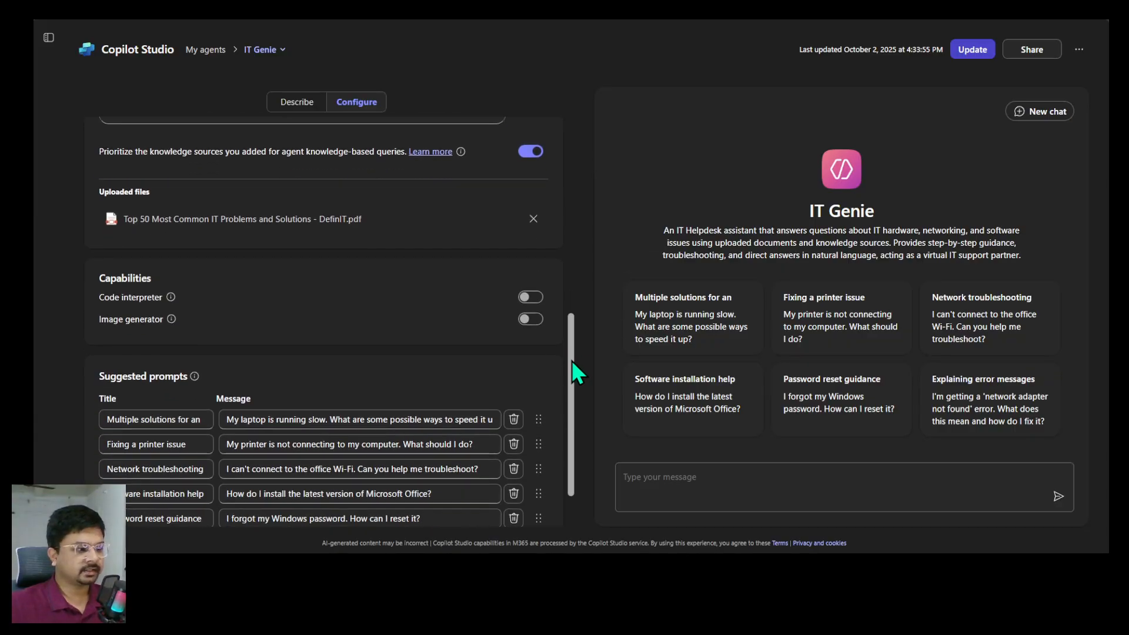
{"action": "scroll", "coordinate": [572, 361], "scroll_direction": "up", "scroll_amount": 2}
{"action": "scroll", "coordinate": [572, 361], "scroll_direction": "up", "scroll_amount": 1}
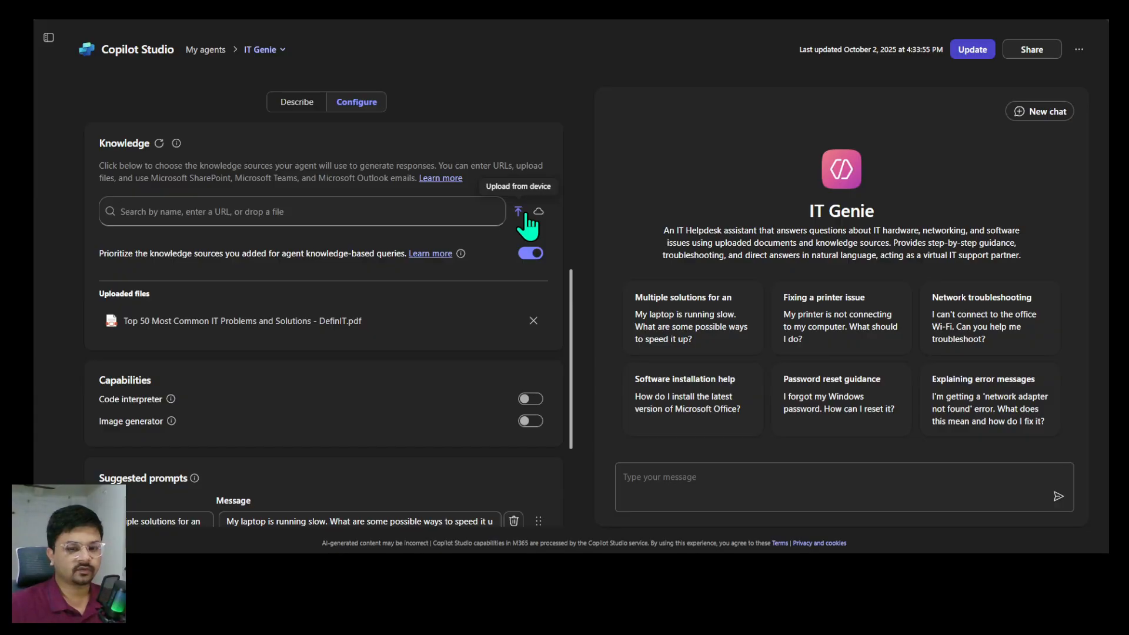
{"action": "left_click", "coordinate": [253, 215]}
{"action": "left_click", "coordinate": [110, 202]}
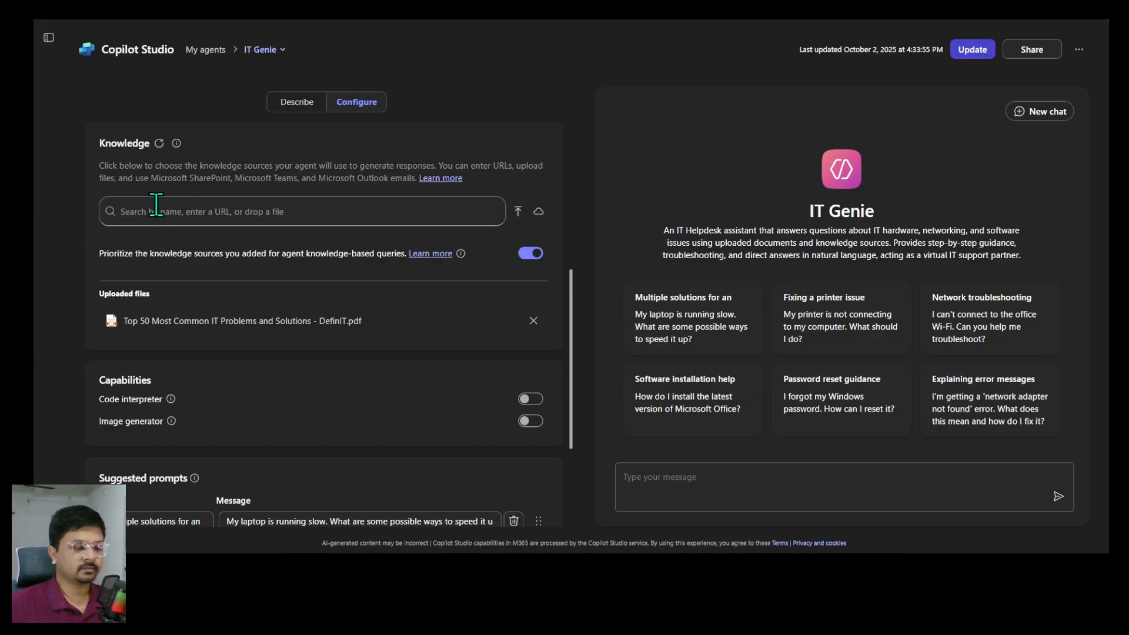